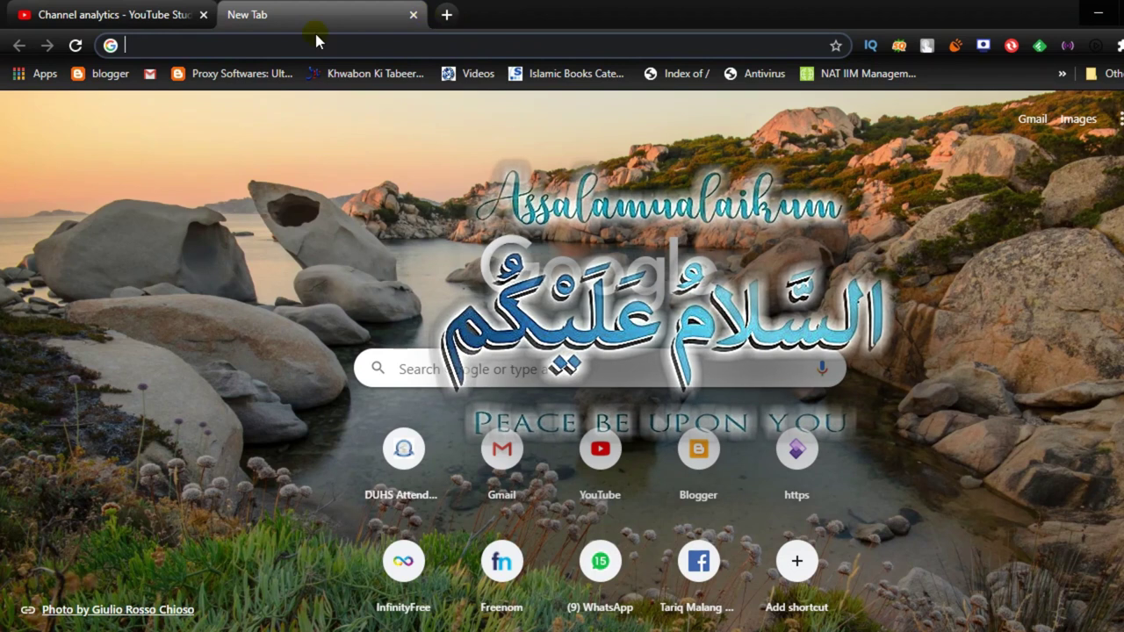
- Load the Freenom home page by accepting the freenom.com autocomplete for 'free'
{"action": "type", "text": "freenom.com/en/index.html"}
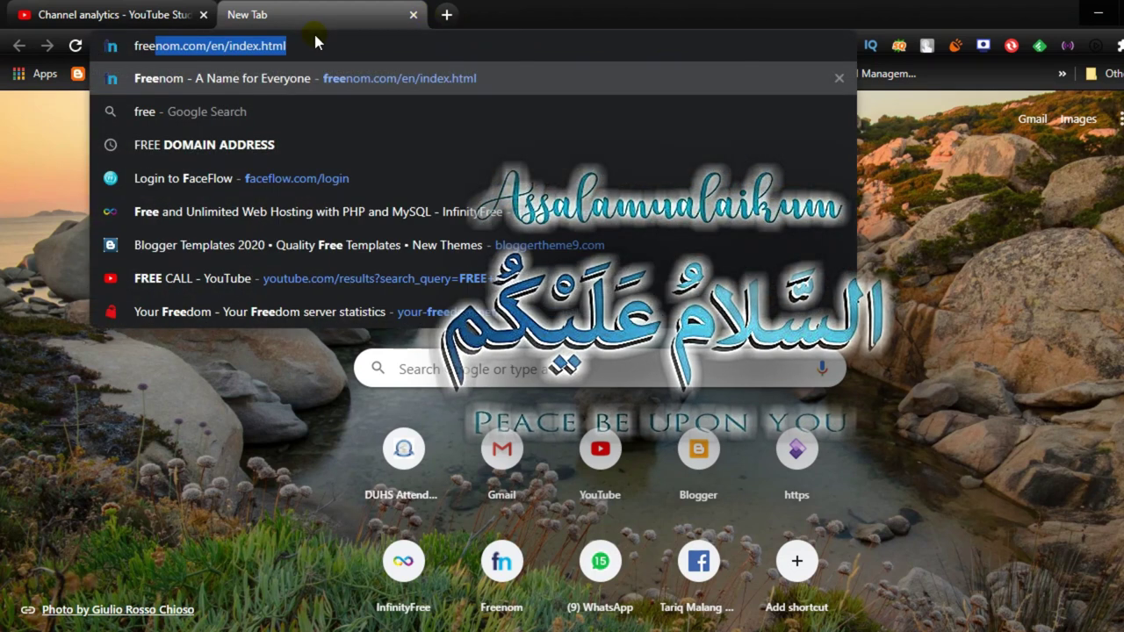
{"action": "key", "text": "Return"}
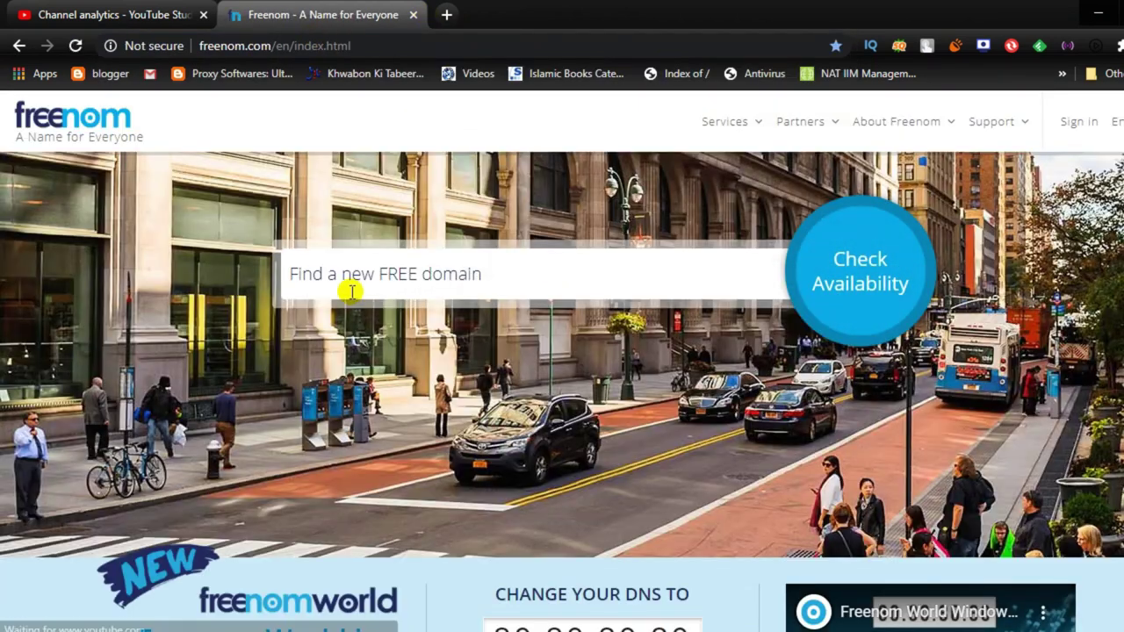
- Search Freenom for the name marwat-tech and scroll through the availability results
{"action": "left_click", "coordinate": [351, 290]}
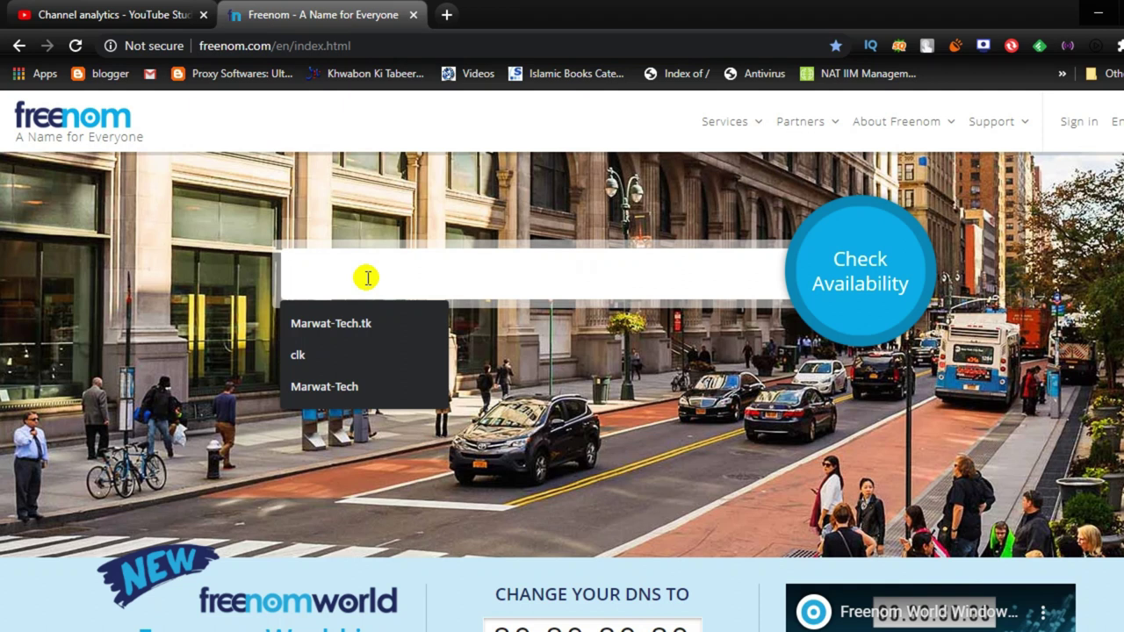
{"action": "type", "text": "arwat-tech"}
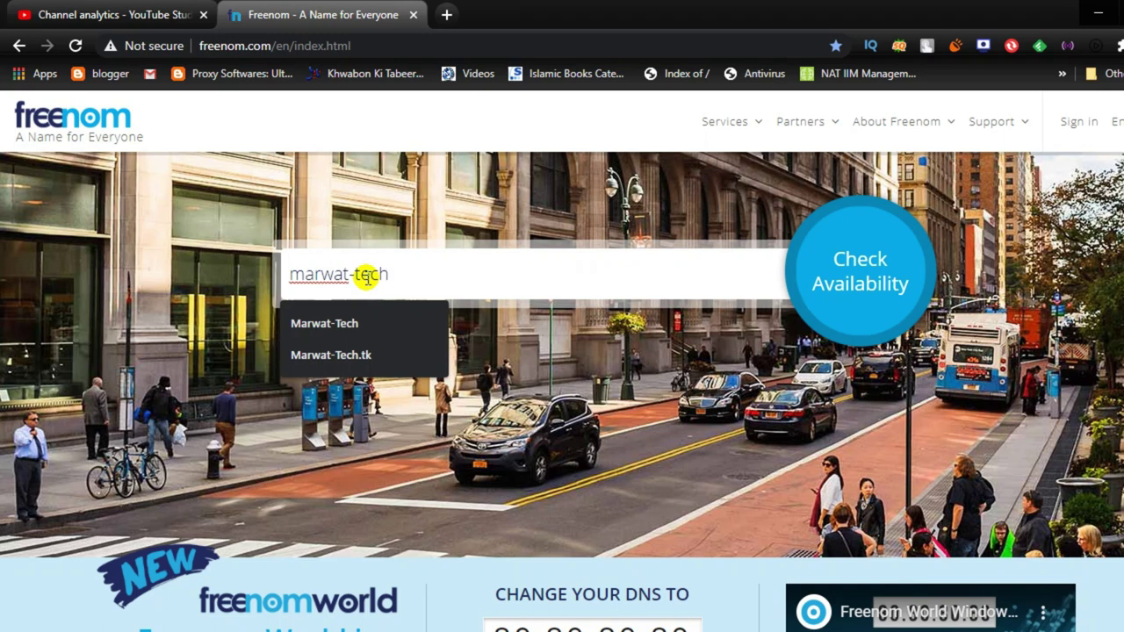
{"action": "left_click", "coordinate": [848, 296]}
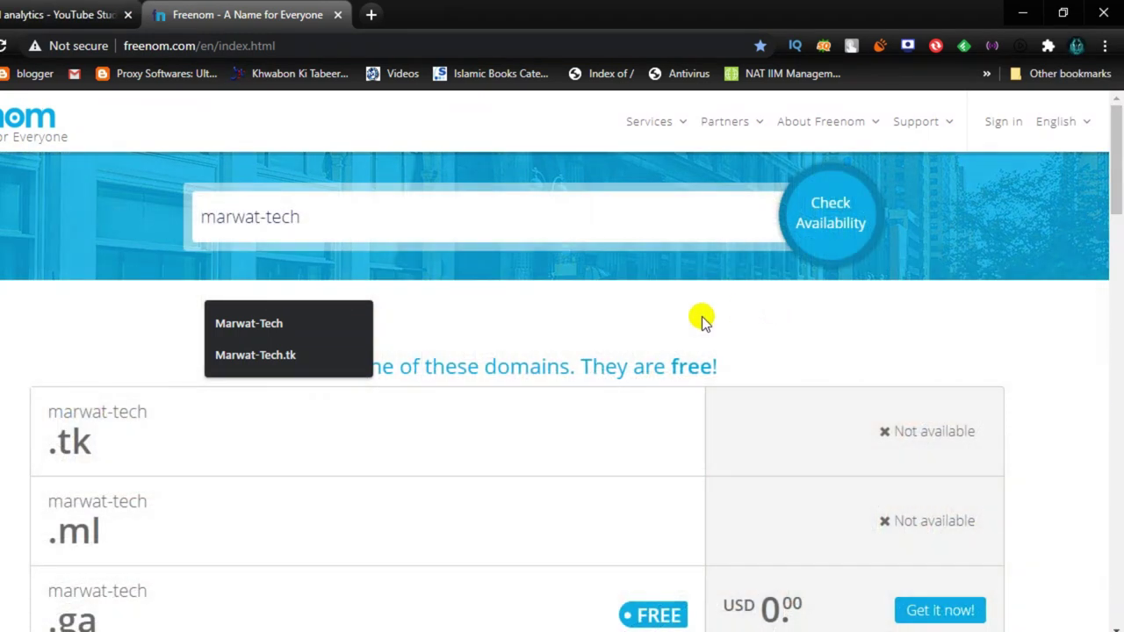
{"action": "scroll", "coordinate": [765, 351], "scroll_direction": "down", "scroll_amount": 2}
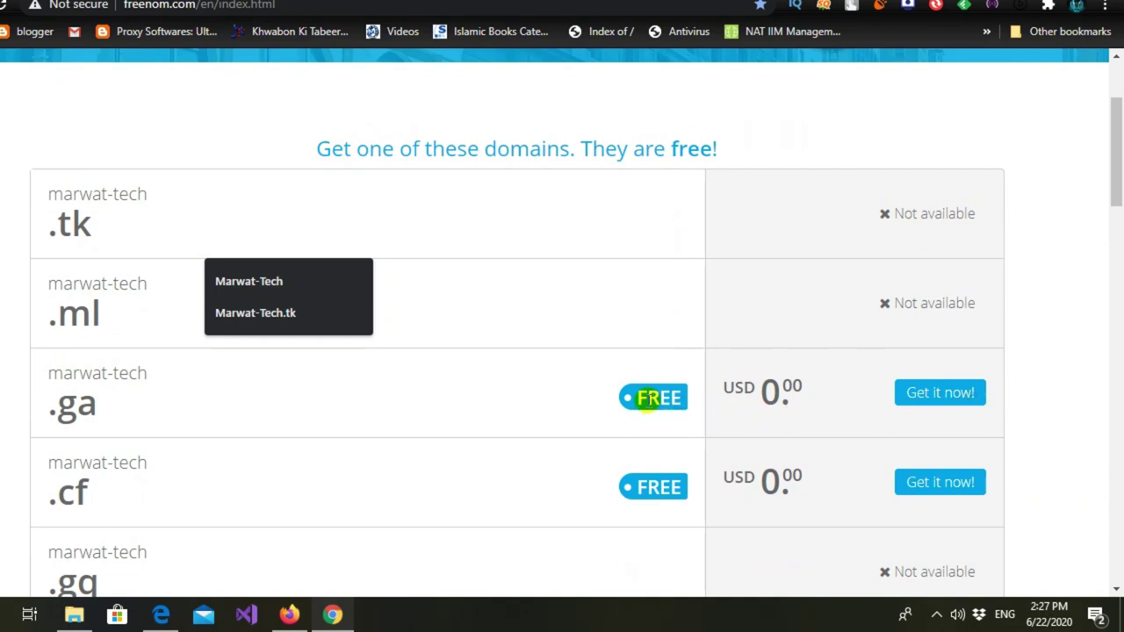
{"action": "scroll", "coordinate": [650, 399], "scroll_direction": "up", "scroll_amount": 2}
{"action": "scroll", "coordinate": [651, 402], "scroll_direction": "down", "scroll_amount": 3}
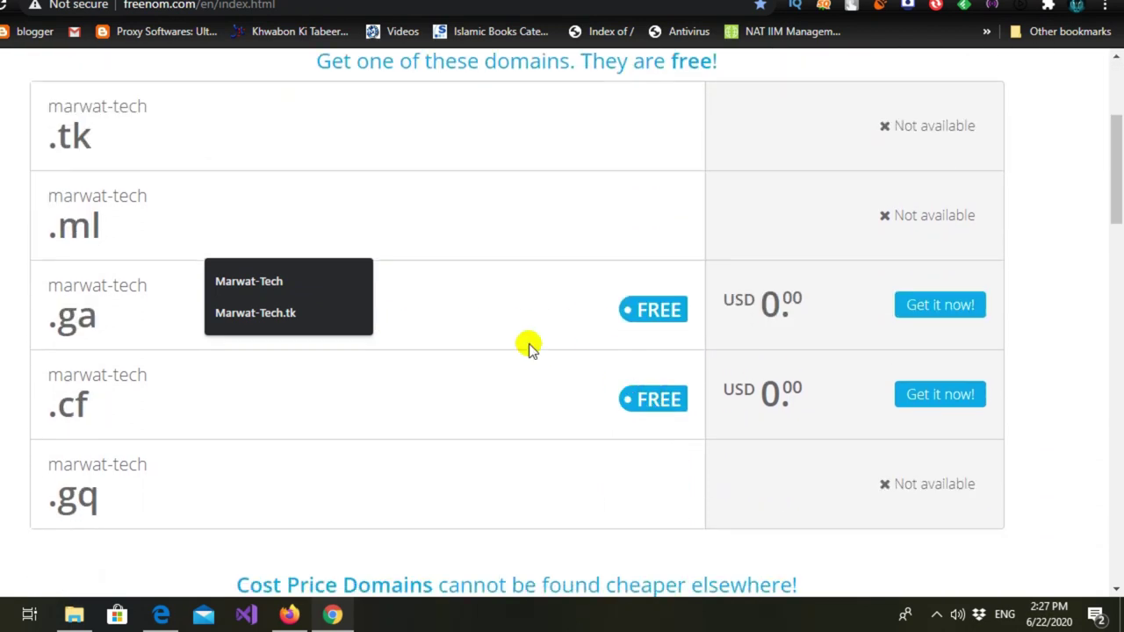
- Select the marwat-tech .ga and .cf result entries down to their extensions
{"action": "triple_click", "coordinate": [134, 322]}
{"action": "double_click", "coordinate": [79, 322]}
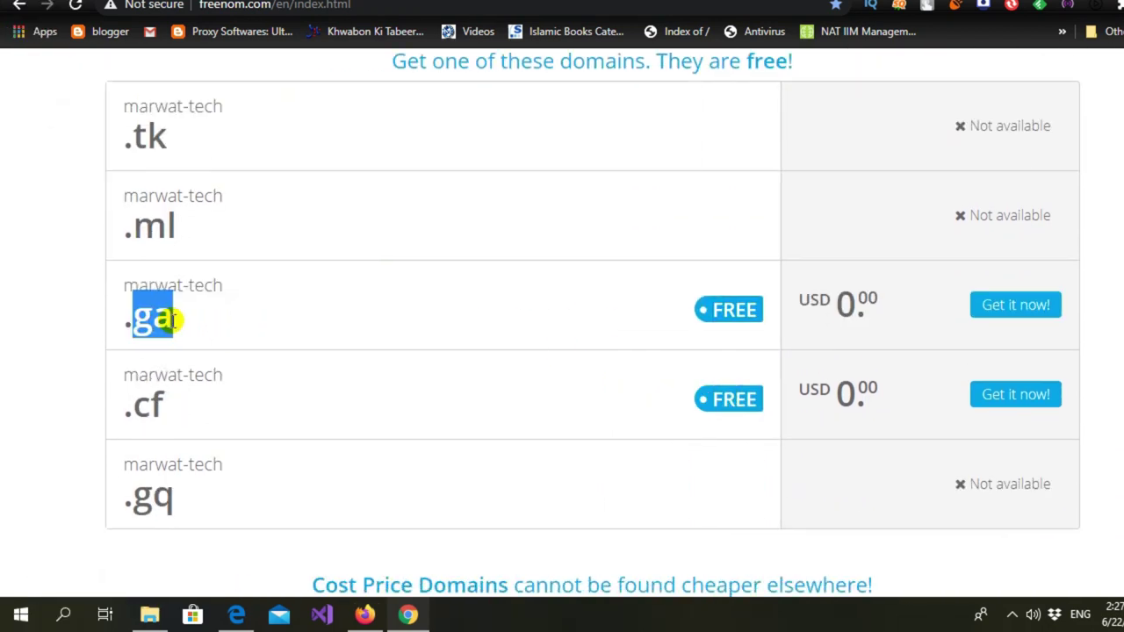
{"action": "triple_click", "coordinate": [145, 399]}
{"action": "left_click", "coordinate": [143, 416]}
{"action": "triple_click", "coordinate": [140, 415]}
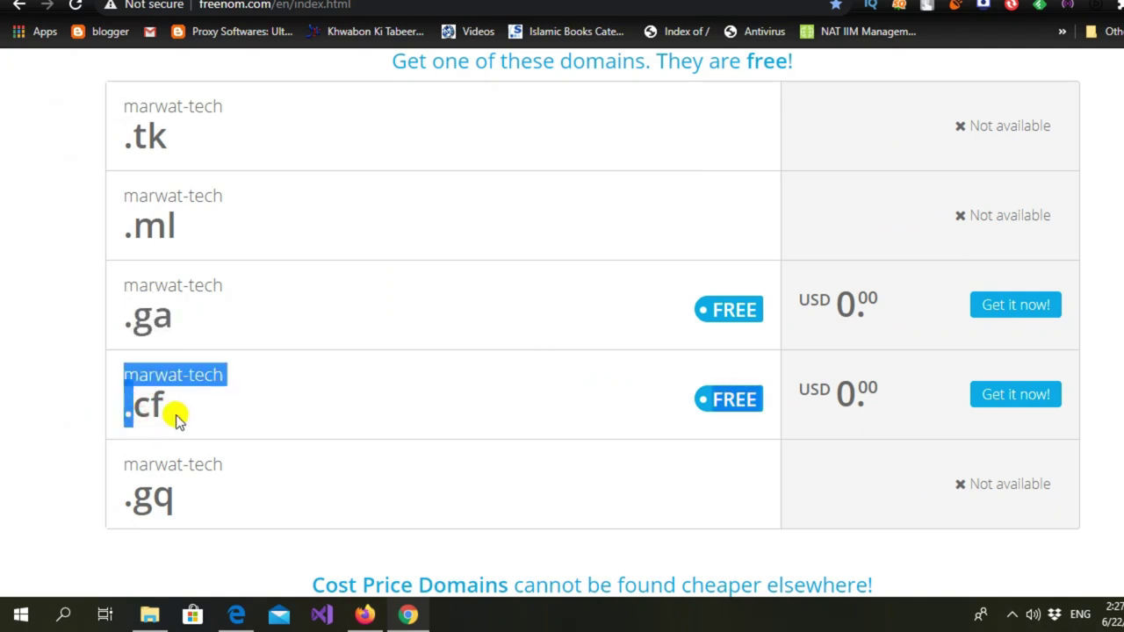
{"action": "double_click", "coordinate": [157, 407]}
- Try claiming marwat-tech.cf with Get it now! and select its .cf extension text
{"action": "left_click", "coordinate": [1016, 396]}
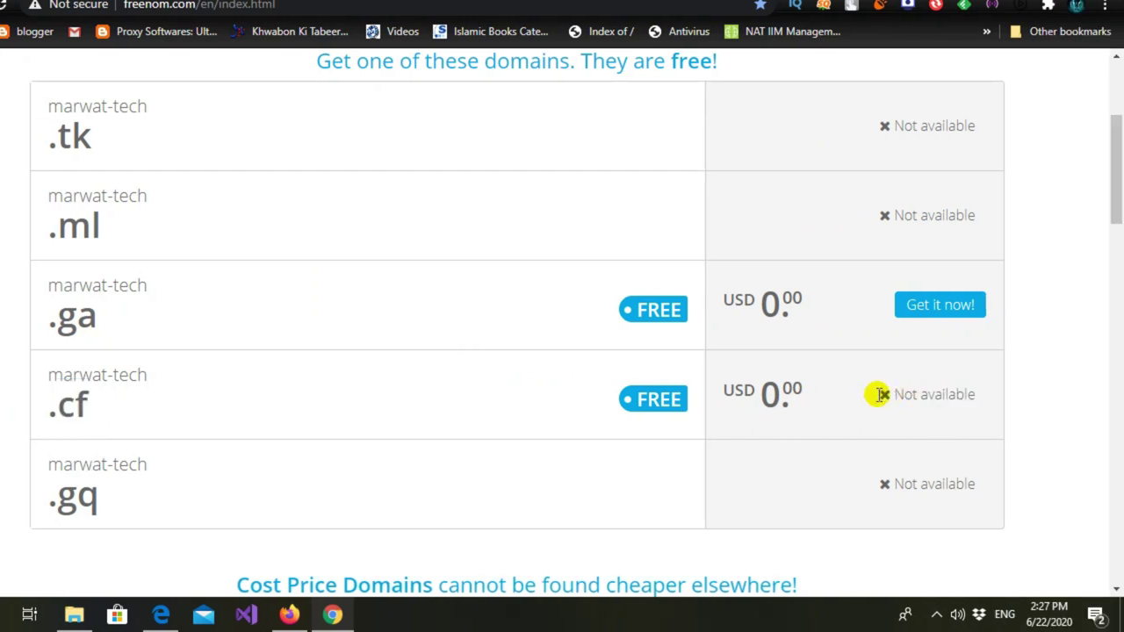
{"action": "left_click_drag", "start_coordinate": [880, 395], "coordinate": [968, 395]}
{"action": "left_click_drag", "start_coordinate": [167, 415], "coordinate": [50, 409]}
{"action": "left_click", "coordinate": [69, 415]}
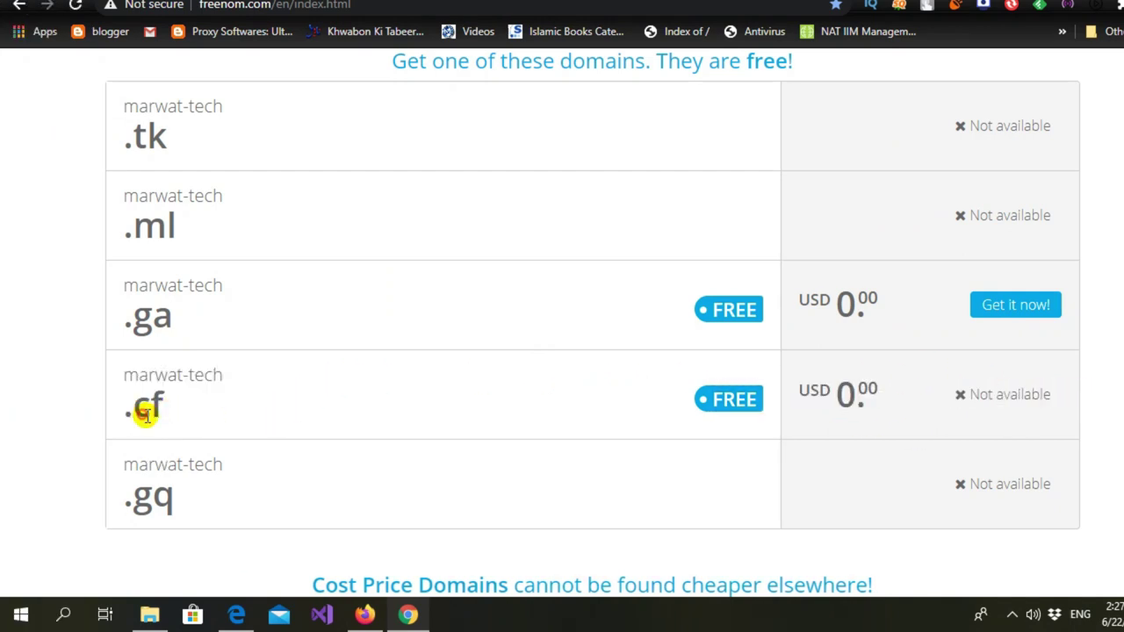
{"action": "left_click_drag", "start_coordinate": [126, 419], "coordinate": [147, 419]}
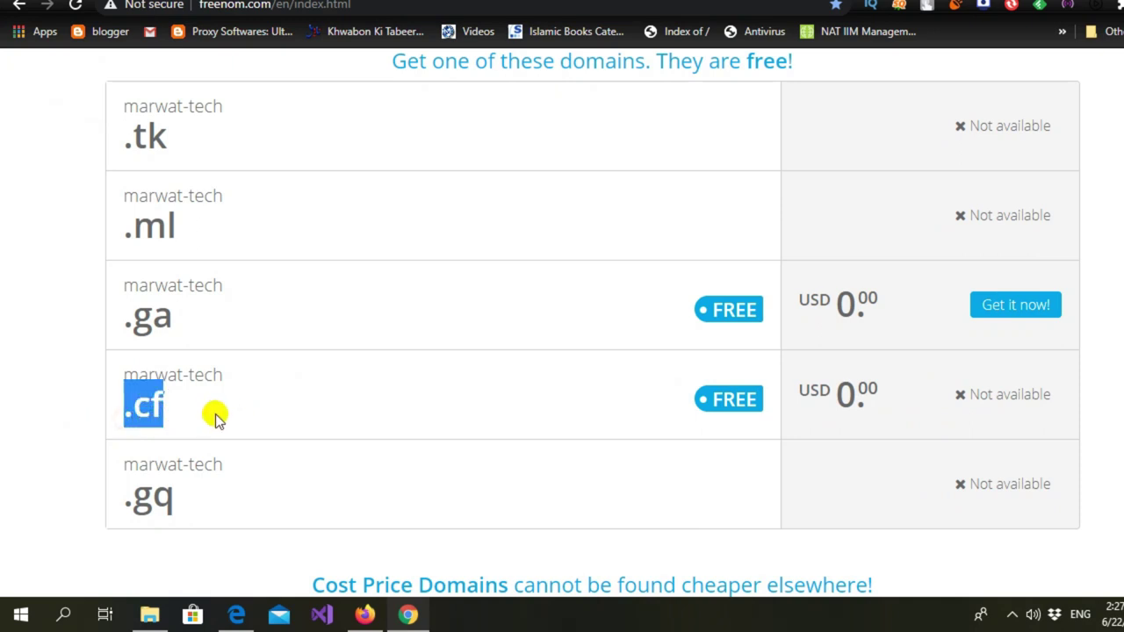
- Copy the .cf extension and reuse the earlier Marwat-Tech.tk search, trimmed to Marwat-Tech
{"action": "right_click", "coordinate": [145, 405]}
{"action": "left_click", "coordinate": [198, 420]}
{"action": "scroll", "coordinate": [283, 273], "scroll_direction": "up", "scroll_amount": 4}
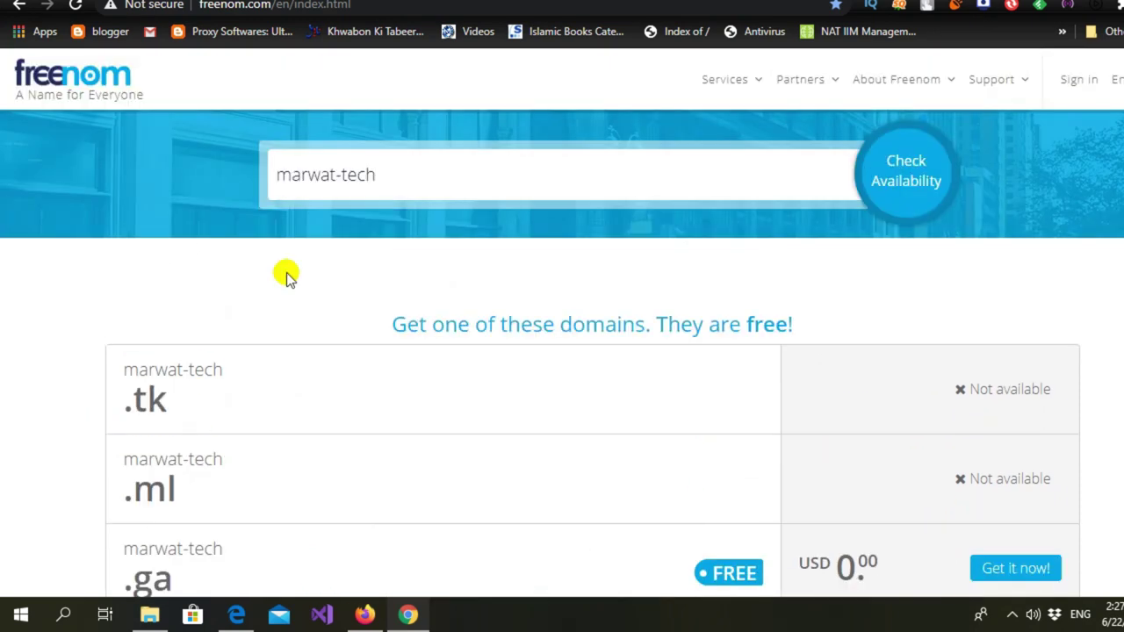
{"action": "left_click", "coordinate": [415, 219]}
{"action": "right_click", "coordinate": [415, 220]}
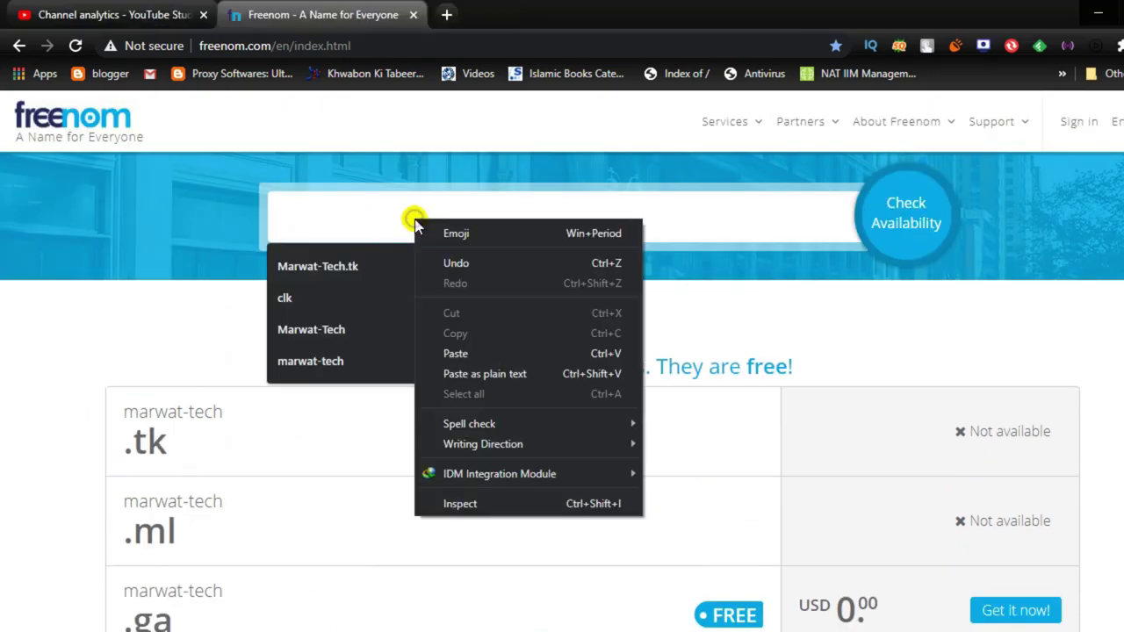
{"action": "left_click", "coordinate": [309, 266]}
{"action": "key", "text": "BackSpace"}
{"action": "key", "text": "BackSpace"}
{"action": "key", "text": "BackSpace"}
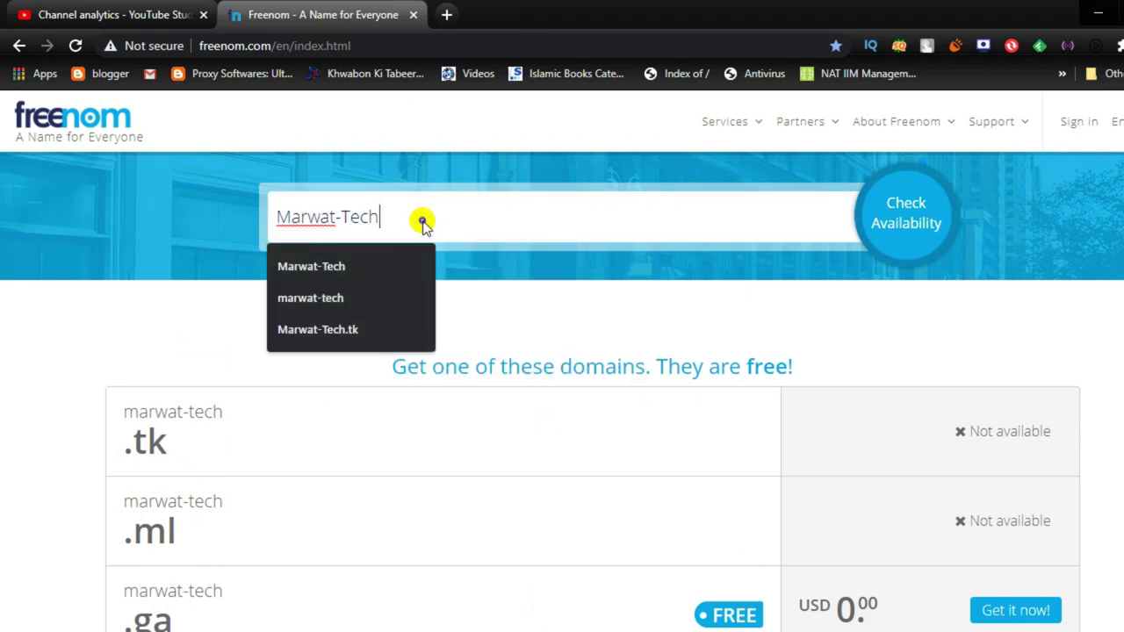
- Search Marwat-Tech.cf with the pasted extension and proceed to its checkout
{"action": "right_click", "coordinate": [423, 221]}
{"action": "left_click", "coordinate": [466, 352]}
{"action": "left_click", "coordinate": [908, 204]}
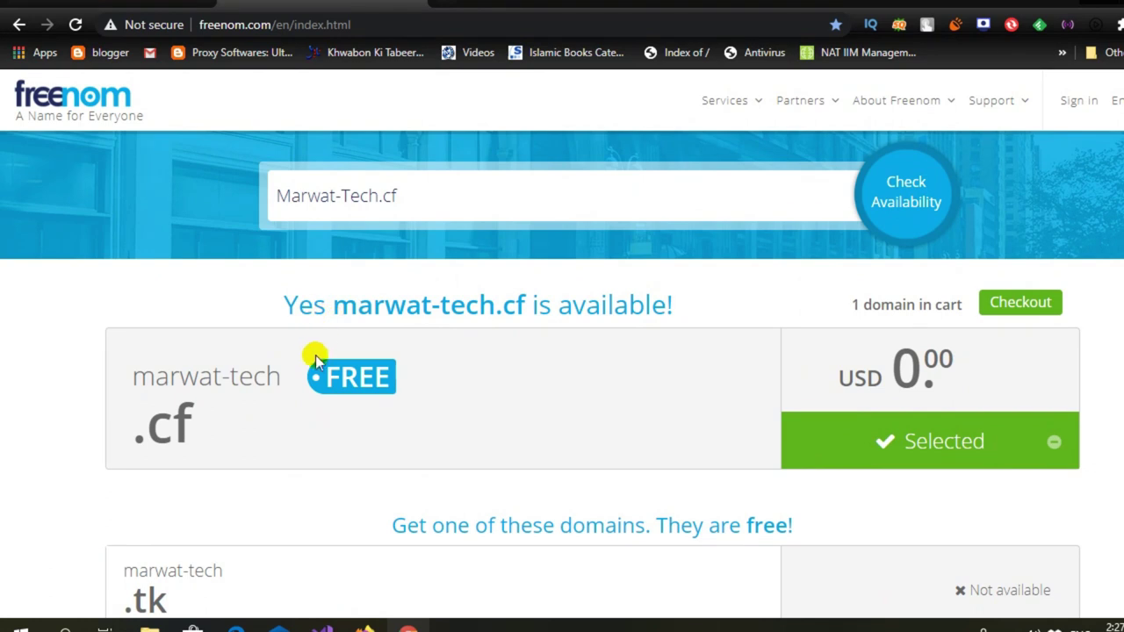
{"action": "scroll", "coordinate": [308, 371], "scroll_direction": "down", "scroll_amount": 1}
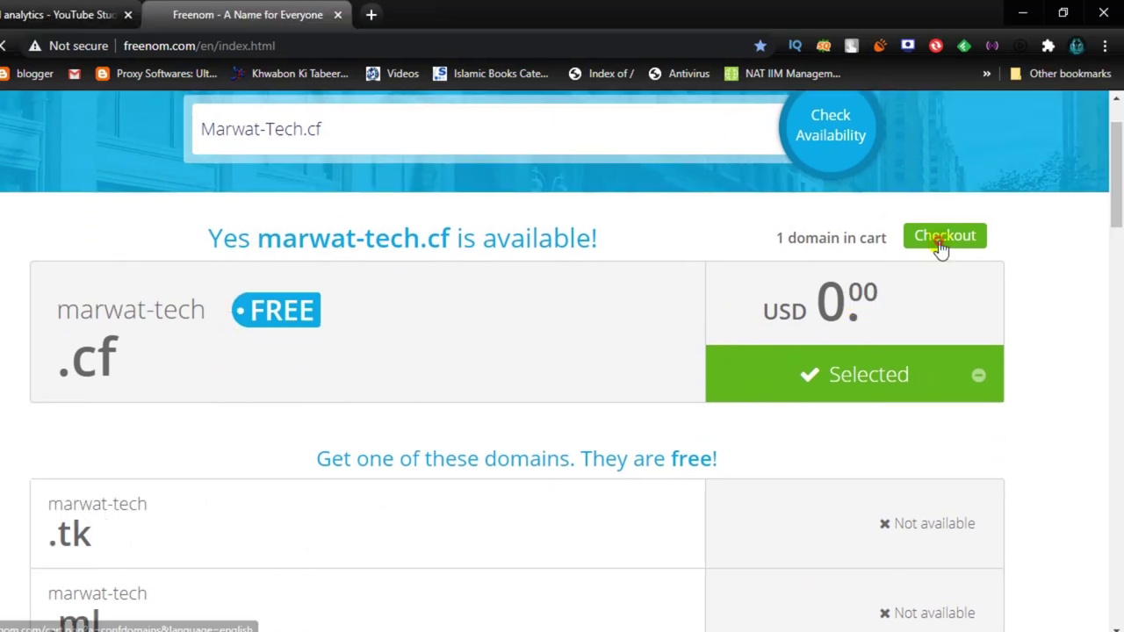
{"action": "left_click", "coordinate": [1014, 197]}
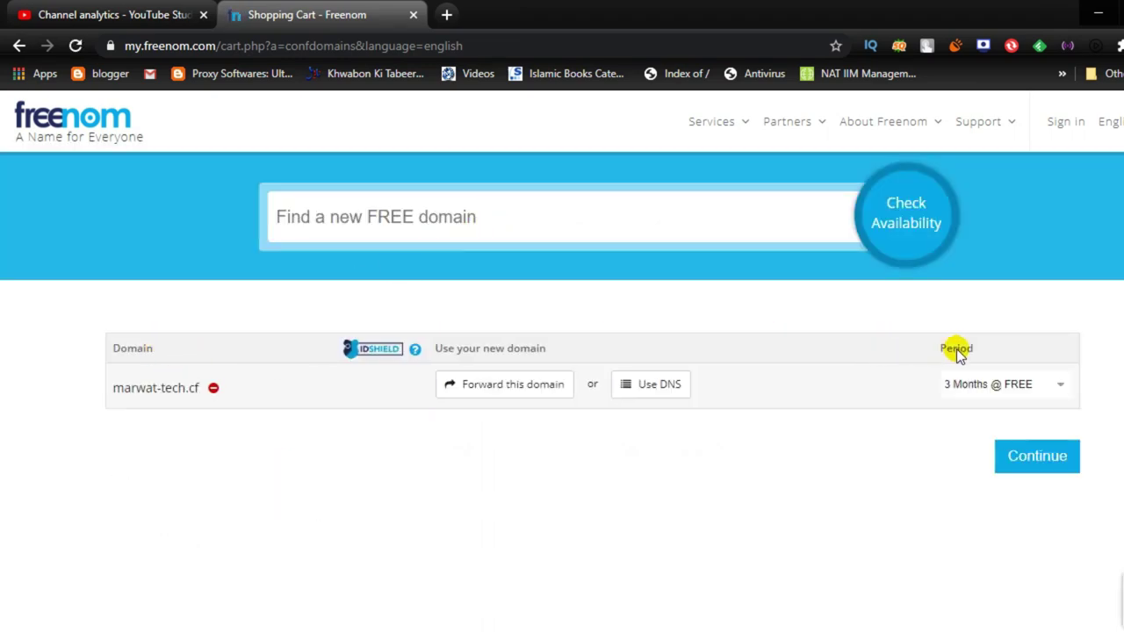
- Set the period to 12 Months @ FREE and choose pointing the domain via Freenom DNS
{"action": "left_click", "coordinate": [1049, 384]}
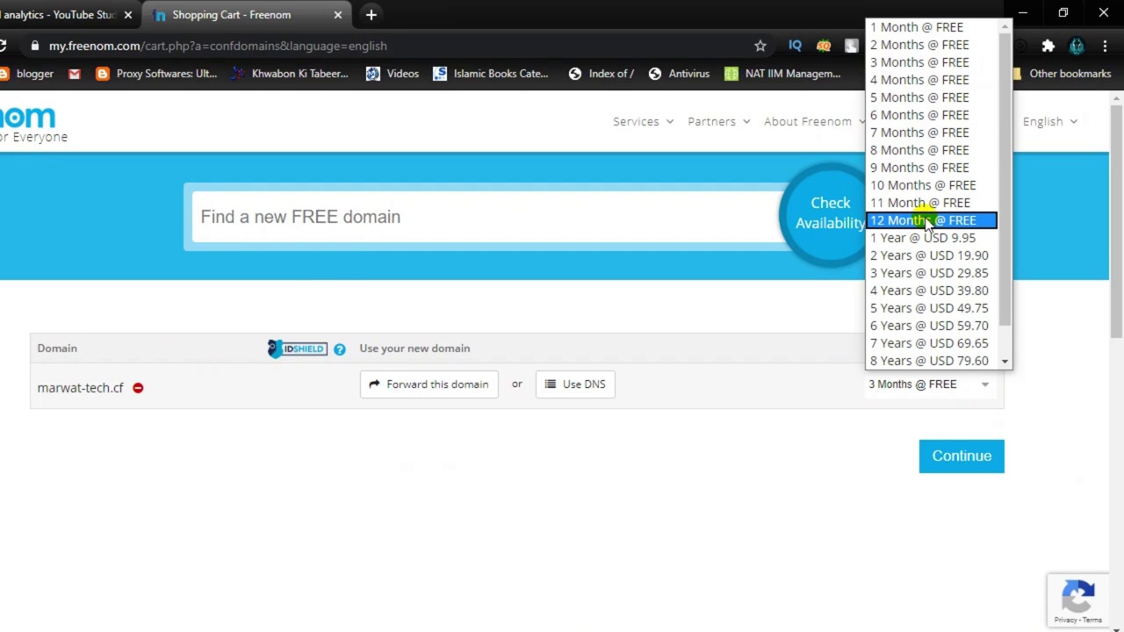
{"action": "left_click", "coordinate": [938, 224]}
{"action": "left_click", "coordinate": [474, 384]}
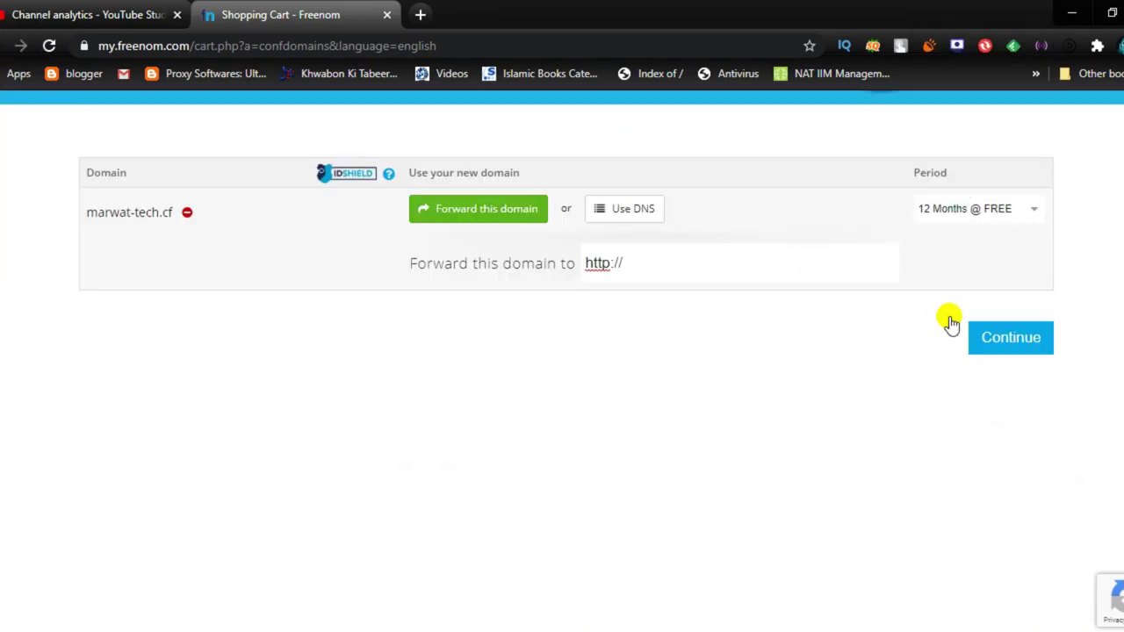
{"action": "left_click", "coordinate": [610, 214]}
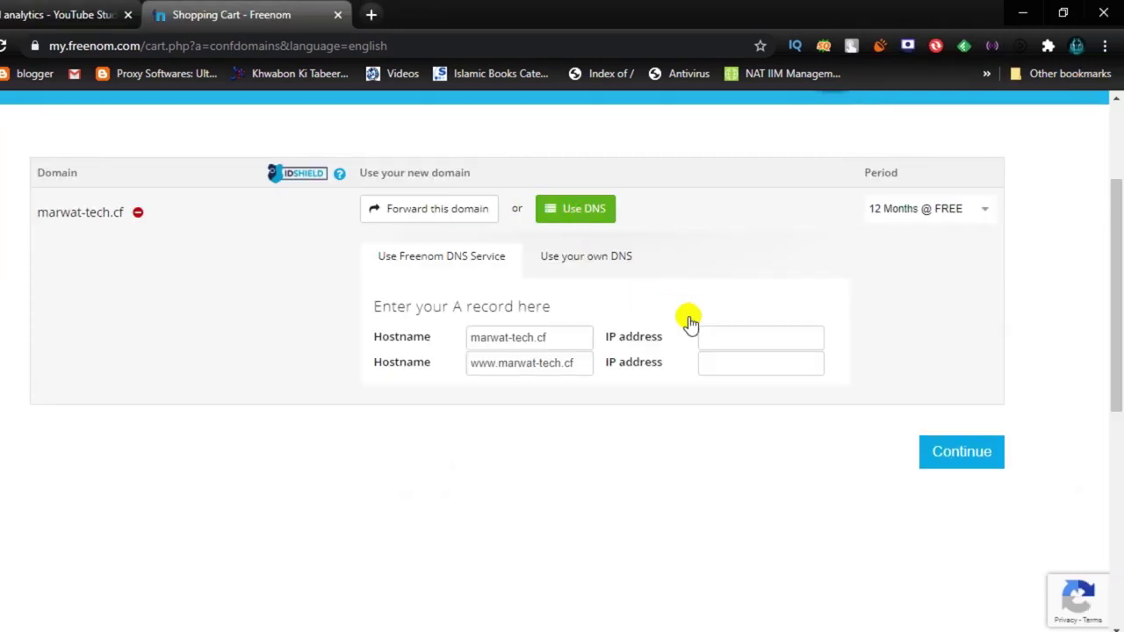
{"action": "left_click", "coordinate": [760, 337]}
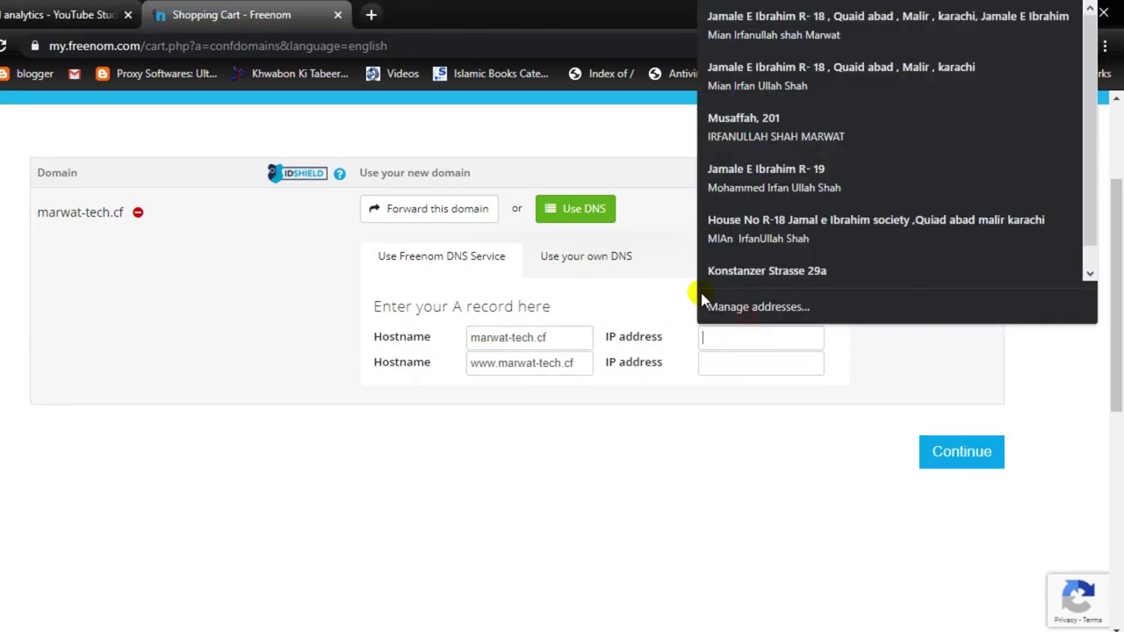
- Copy 80.80.80.80 from a new Freenom tab into the first A-record IP field
{"action": "left_click", "coordinate": [447, 15]}
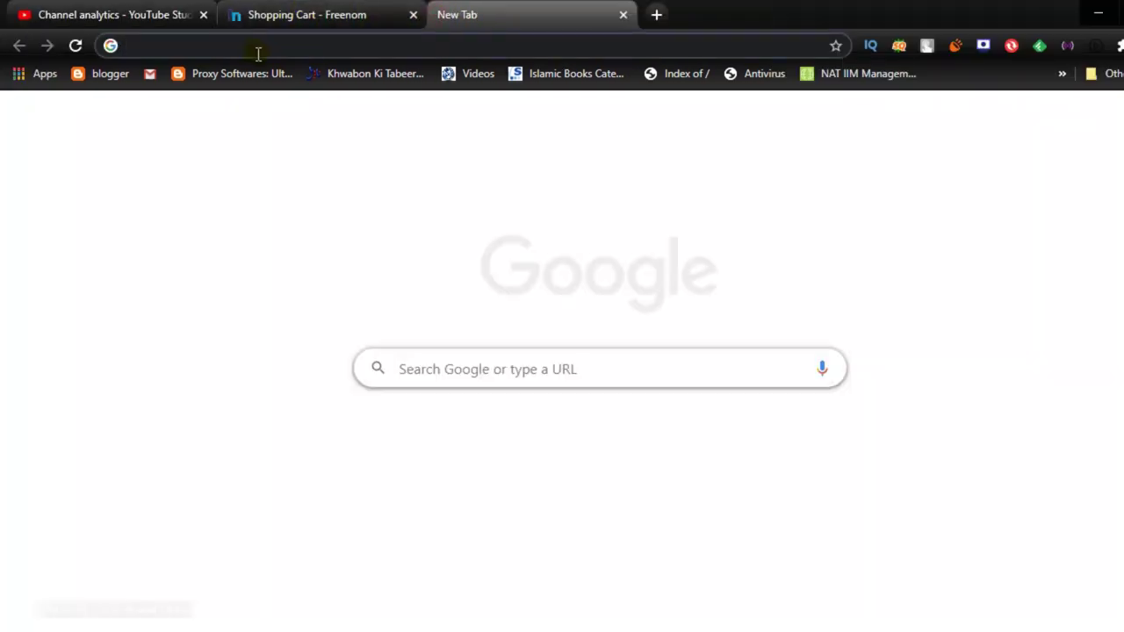
{"action": "type", "text": "fr"}
{"action": "key", "text": "Return"}
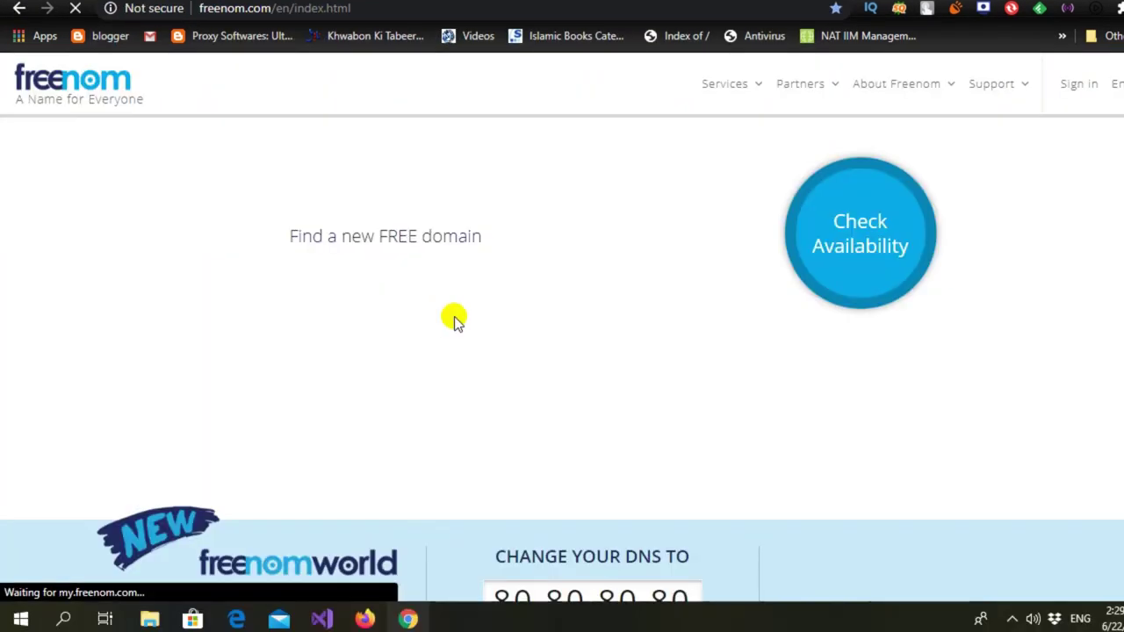
{"action": "scroll", "coordinate": [454, 316], "scroll_direction": "down", "scroll_amount": 5}
{"action": "left_click_drag", "start_coordinate": [622, 193], "coordinate": [429, 214]}
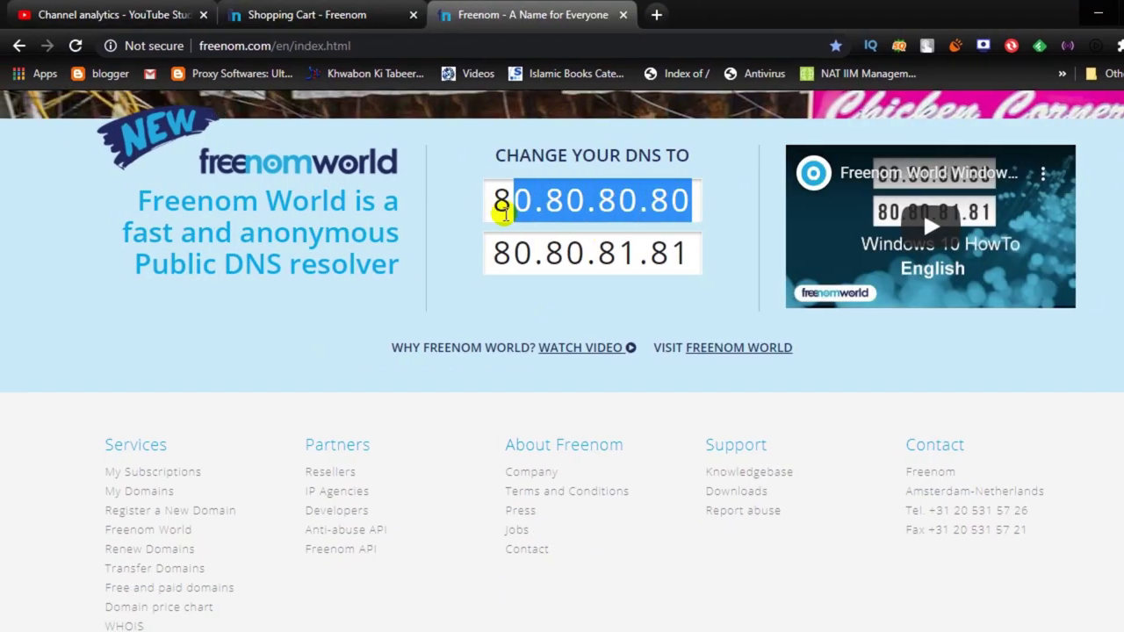
{"action": "key", "text": "ctrl+c"}
{"action": "left_click", "coordinate": [307, 15]}
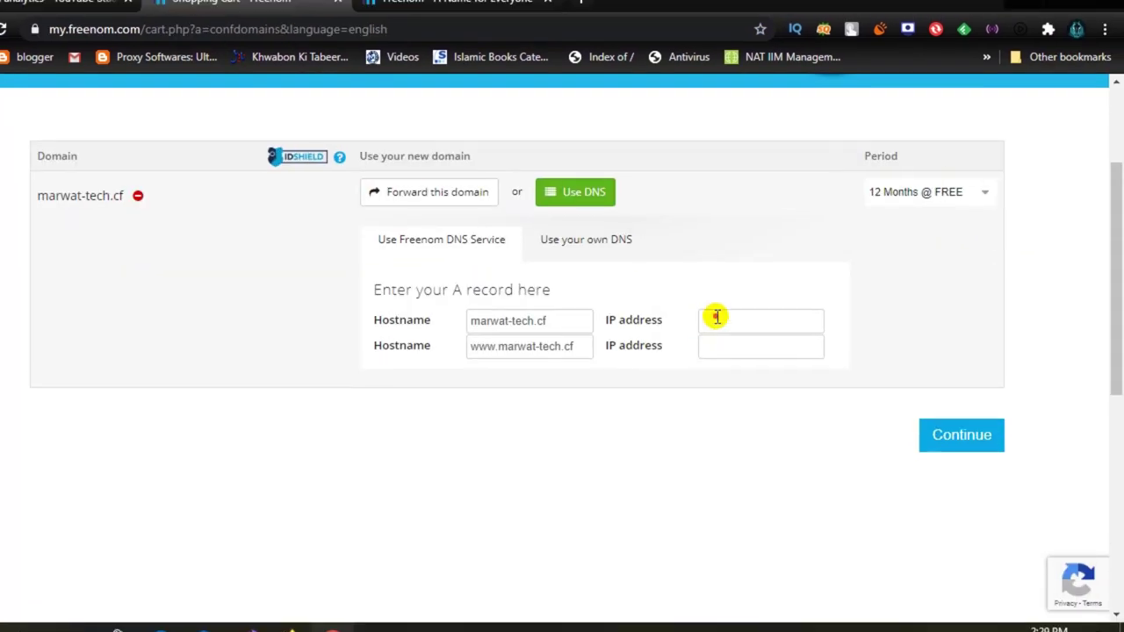
{"action": "left_click", "coordinate": [783, 329]}
{"action": "key", "text": "ctrl+v"}
- Paste 80.80.81.81 as the www host's IP and continue to checkout
{"action": "left_click", "coordinate": [451, 1]}
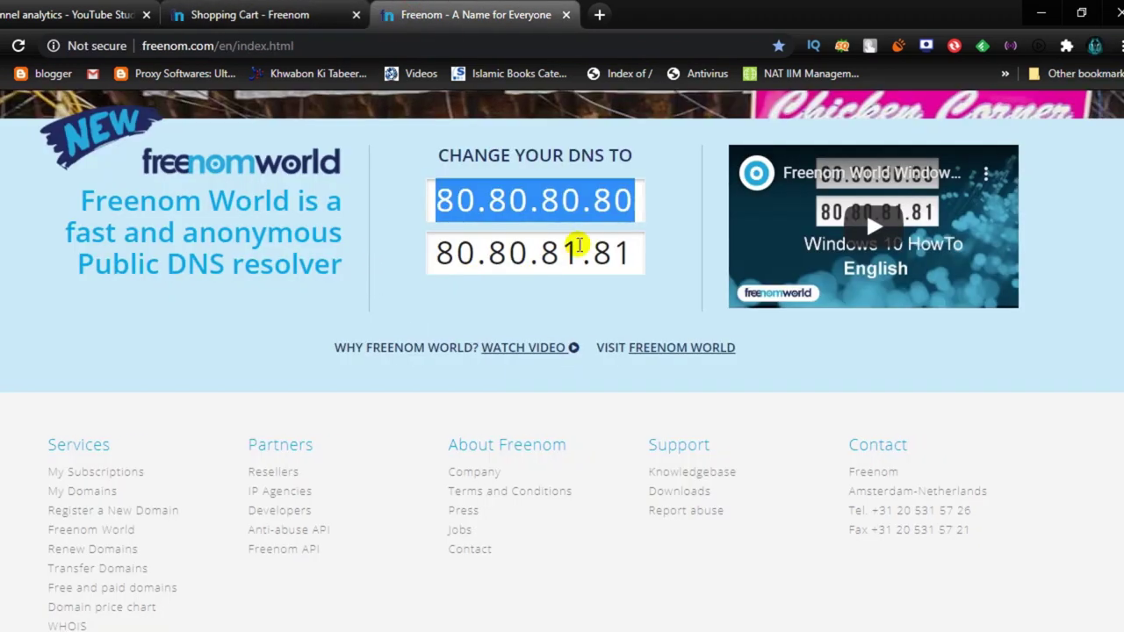
{"action": "left_click_drag", "start_coordinate": [615, 238], "coordinate": [378, 240]}
{"action": "key", "text": "ctrl+c"}
{"action": "left_click", "coordinate": [299, 15]}
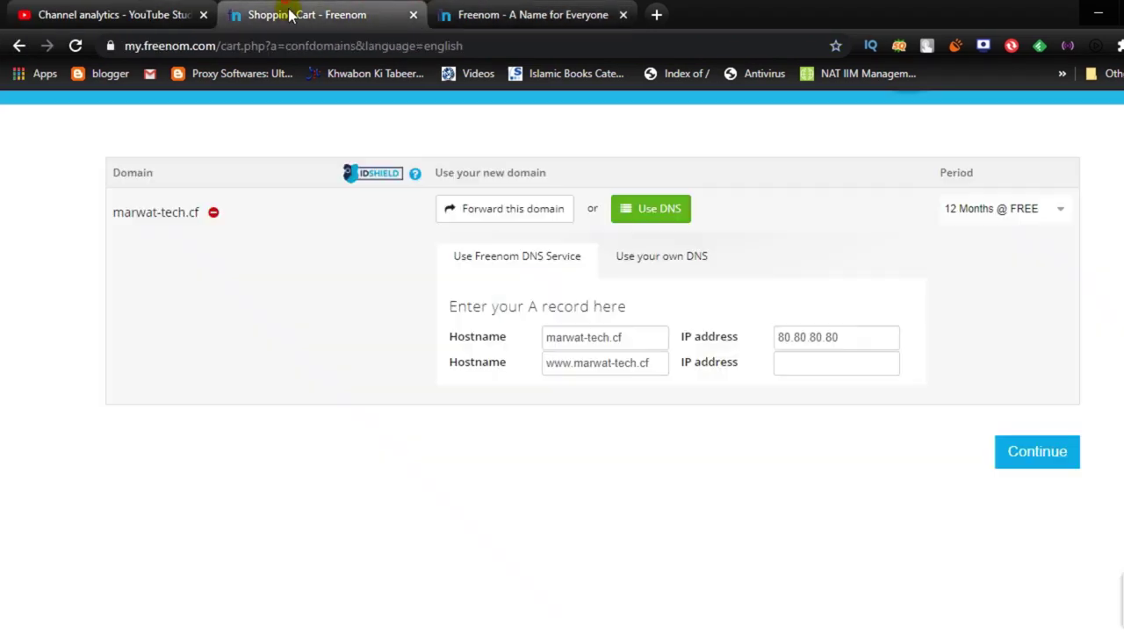
{"action": "left_click", "coordinate": [810, 361]}
{"action": "key", "text": "ctrl+v"}
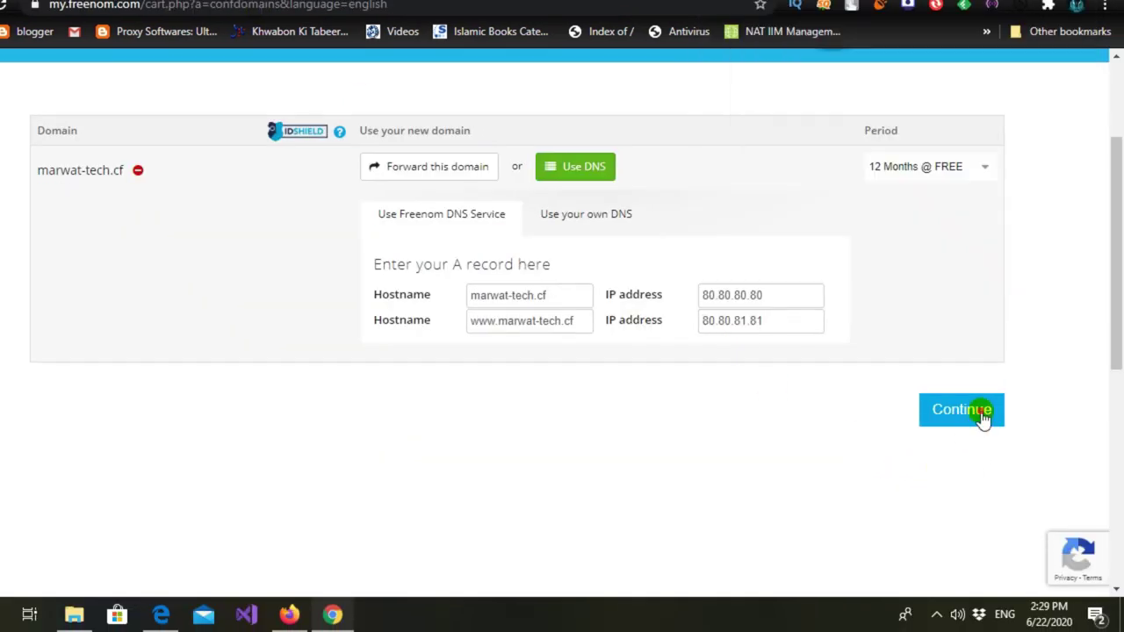
{"action": "left_click", "coordinate": [981, 413]}
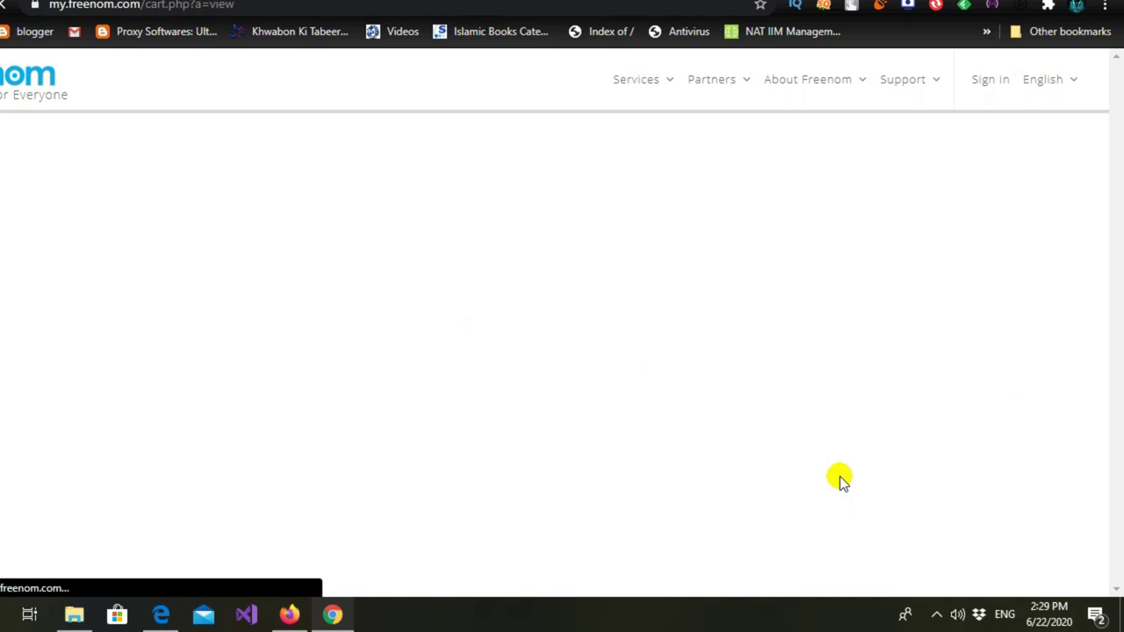
- Sign in at checkout with a Google account so Freenom e-mails the verification link
{"action": "scroll", "coordinate": [708, 342], "scroll_direction": "down", "scroll_amount": 2}
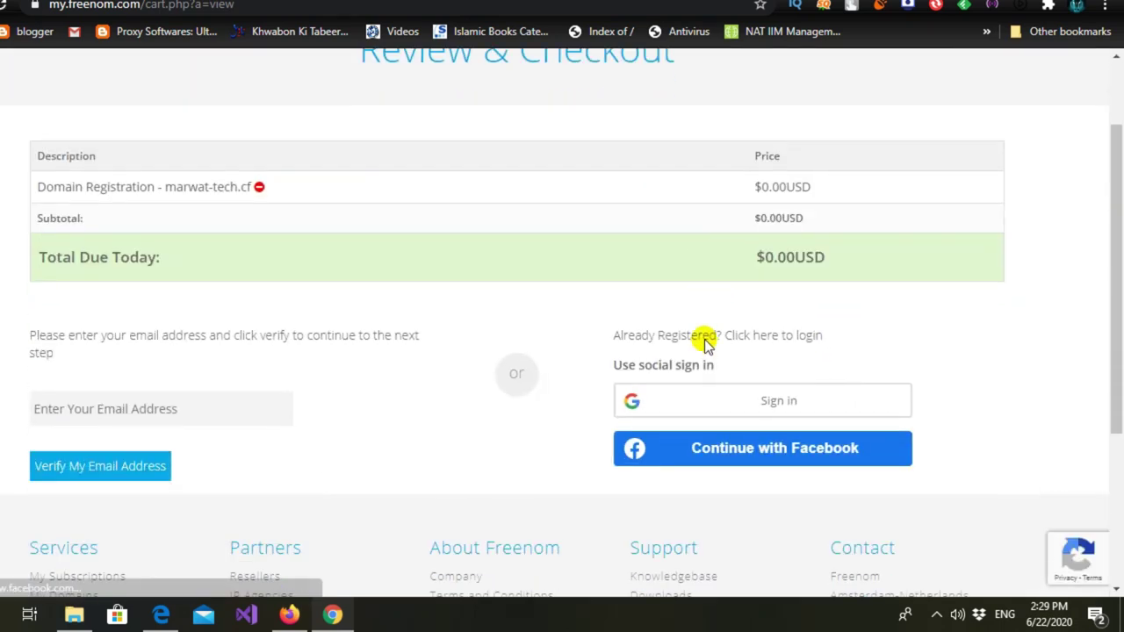
{"action": "scroll", "coordinate": [707, 343], "scroll_direction": "down", "scroll_amount": 1}
{"action": "scroll", "coordinate": [281, 319], "scroll_direction": "up", "scroll_amount": 2}
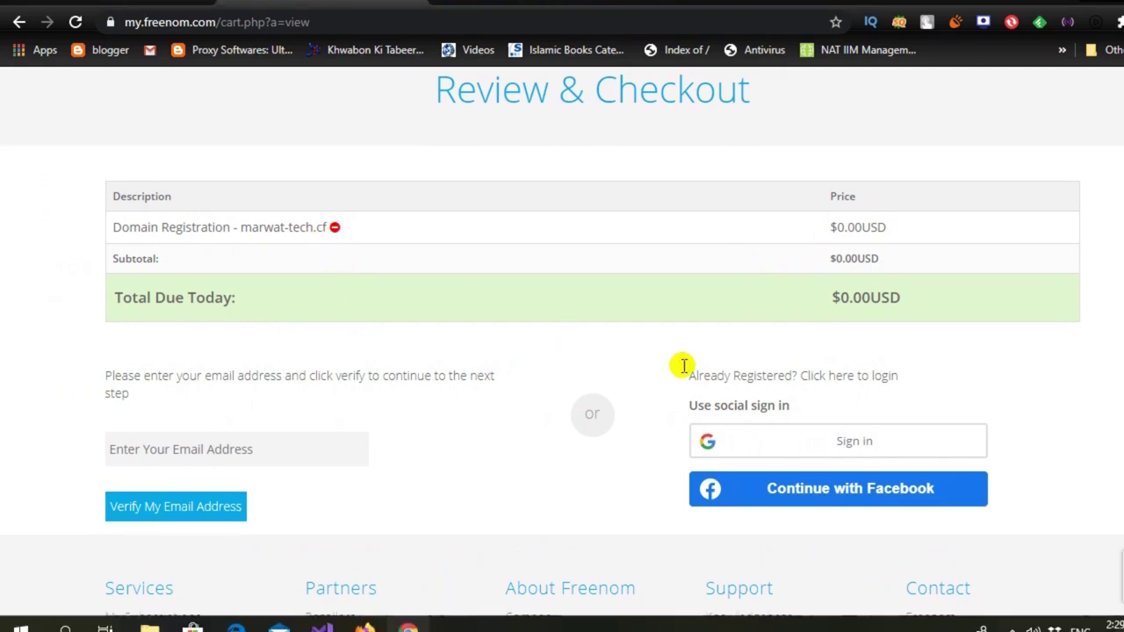
{"action": "scroll", "coordinate": [425, 319], "scroll_direction": "up", "scroll_amount": 1}
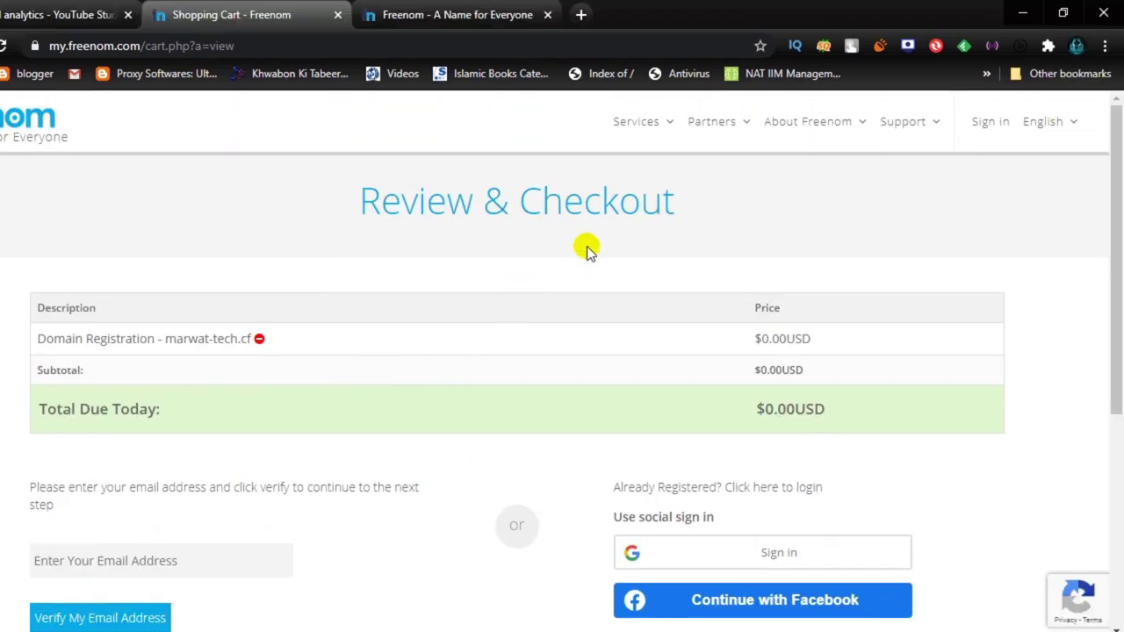
{"action": "scroll", "coordinate": [577, 261], "scroll_direction": "down", "scroll_amount": 2}
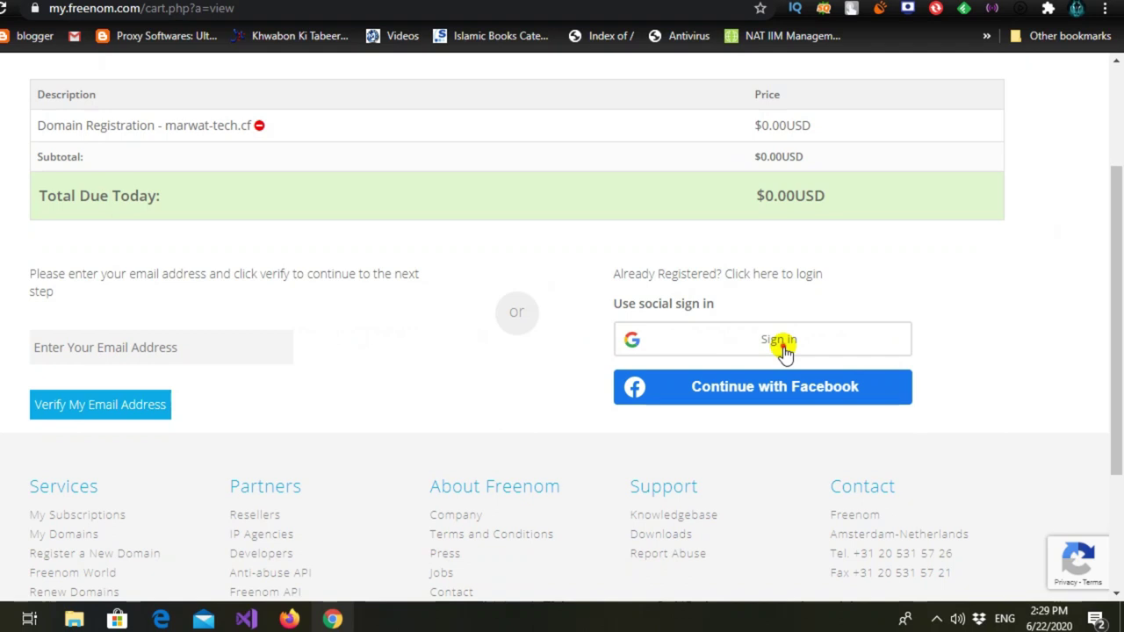
{"action": "left_click", "coordinate": [784, 350]}
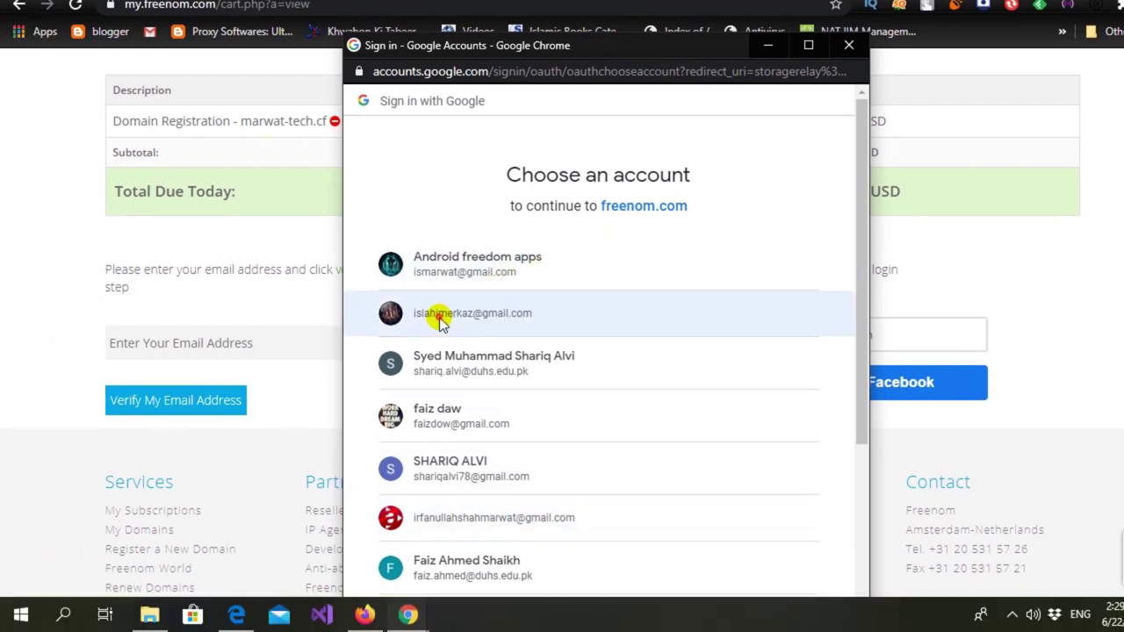
{"action": "left_click", "coordinate": [390, 353]}
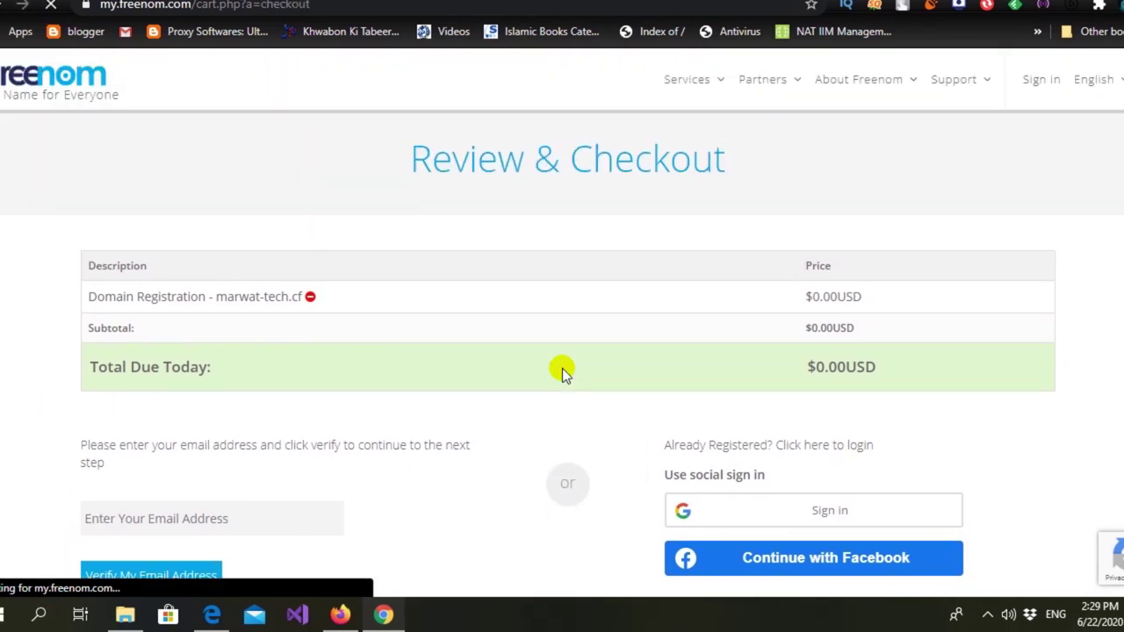
{"action": "scroll", "coordinate": [562, 369], "scroll_direction": "down", "scroll_amount": 1}
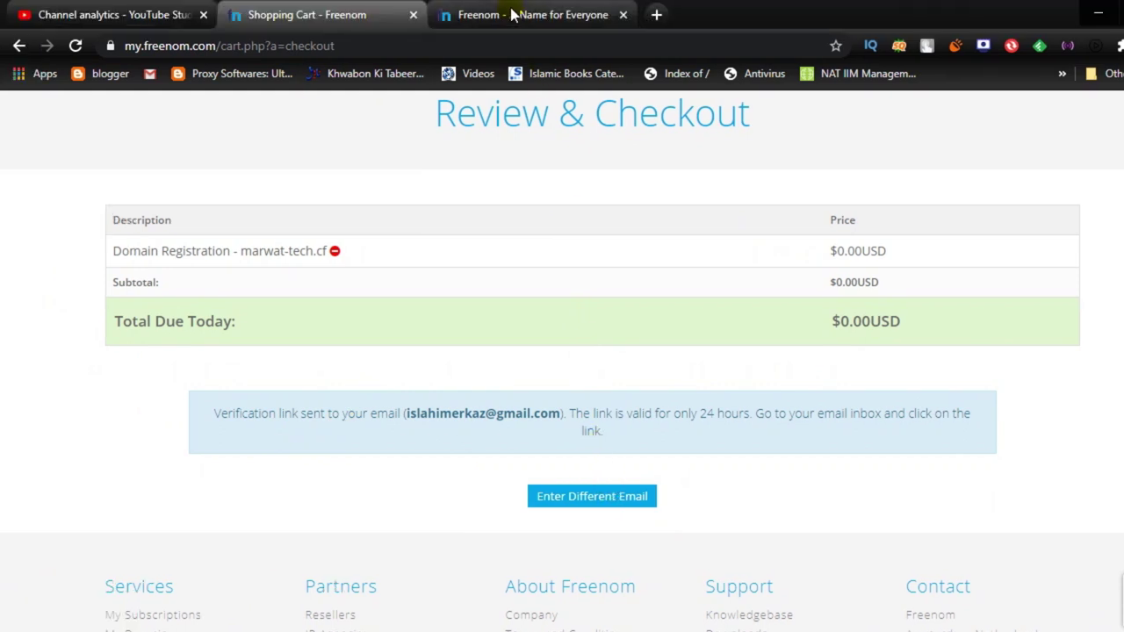
{"action": "left_click", "coordinate": [507, 0]}
- Open the Freenom Email Verification message in Gmail and follow its confirmation link
{"action": "left_click", "coordinate": [327, 4]}
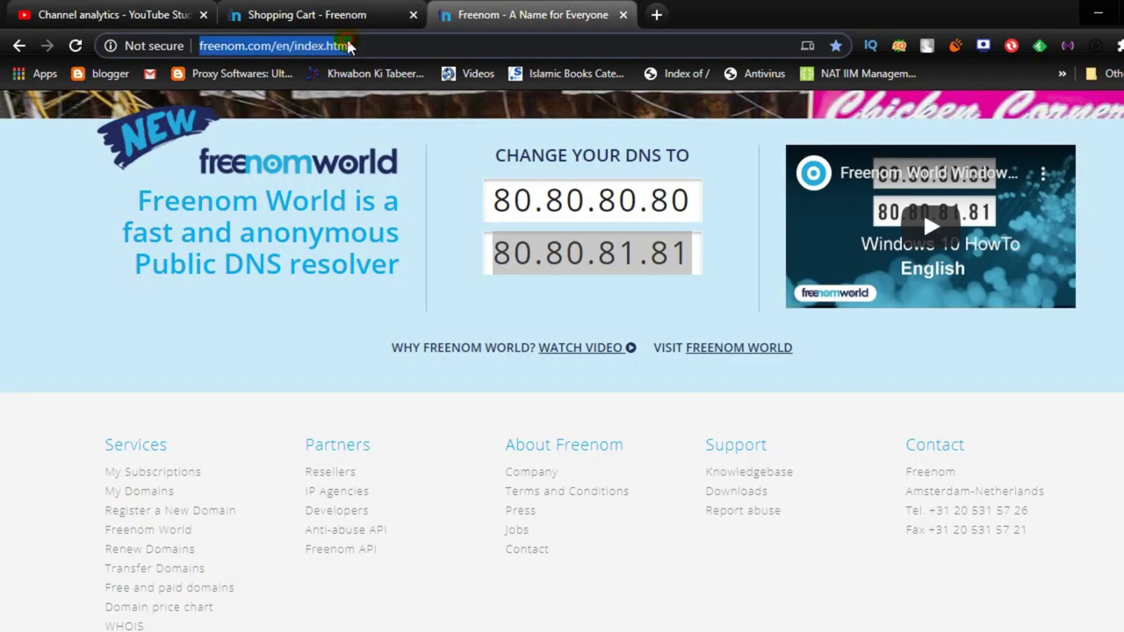
{"action": "type", "text": "google.com/mail/u/5/#inbox"}
{"action": "key", "text": "Return"}
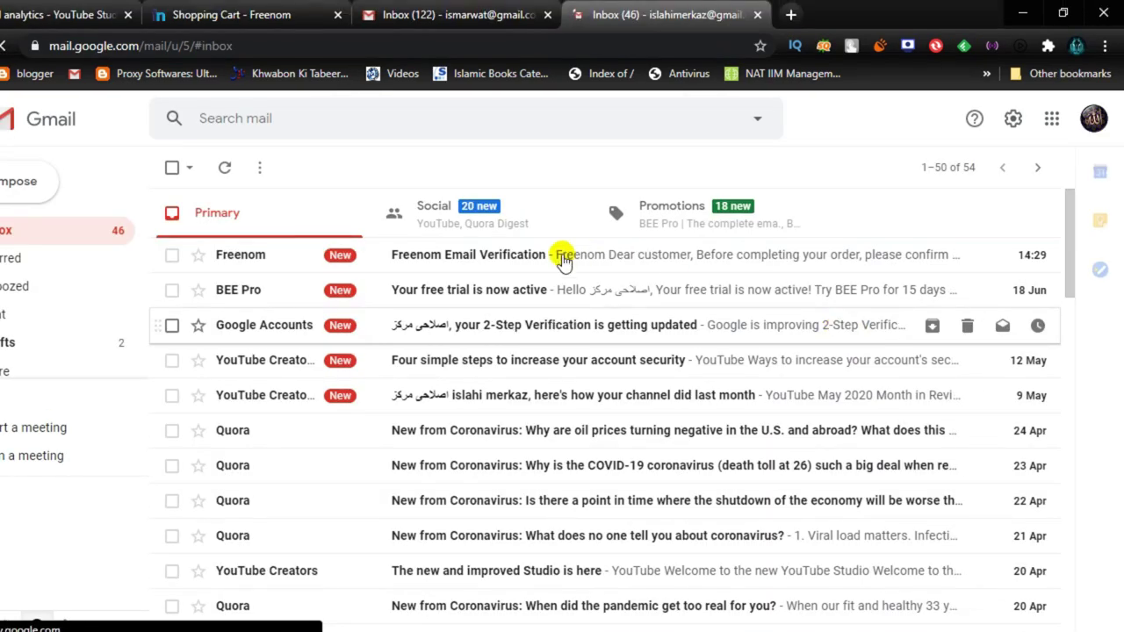
{"action": "left_click", "coordinate": [428, 256]}
{"action": "scroll", "coordinate": [653, 378], "scroll_direction": "down", "scroll_amount": 3}
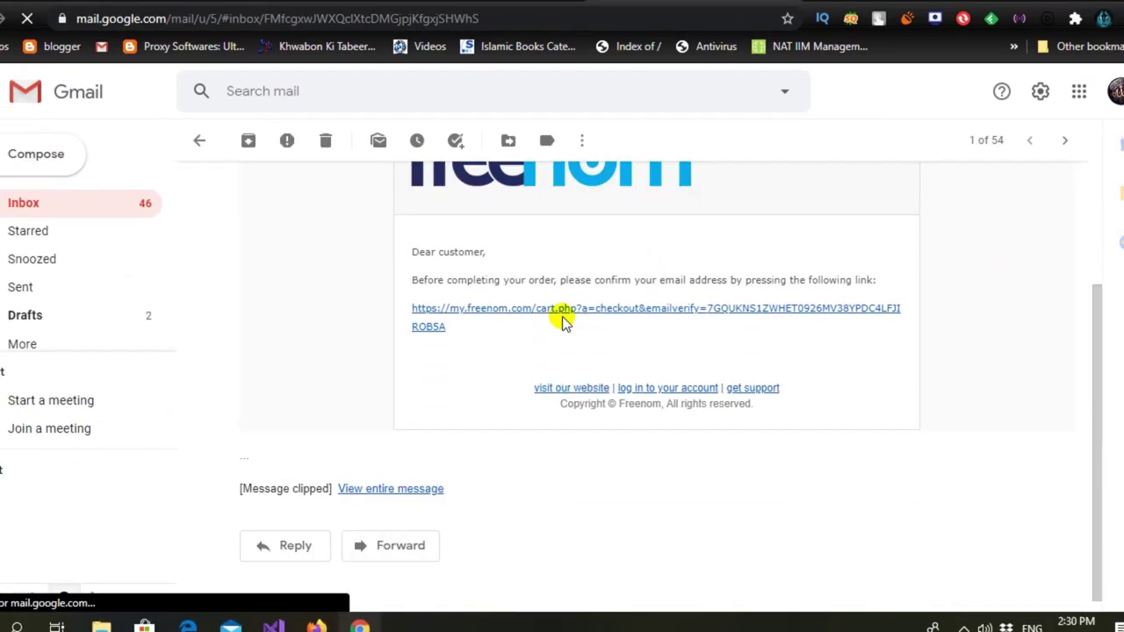
{"action": "left_click", "coordinate": [562, 320]}
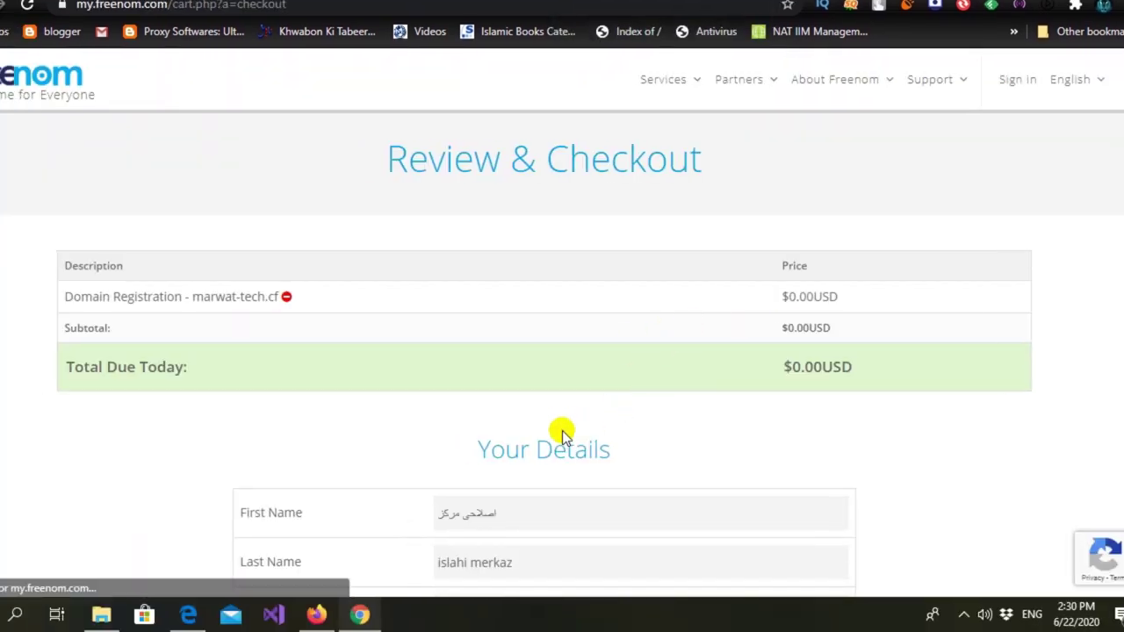
- Autofill the contact details from the saved address and set State/Region to Sindh
{"action": "scroll", "coordinate": [465, 430], "scroll_direction": "down", "scroll_amount": 2}
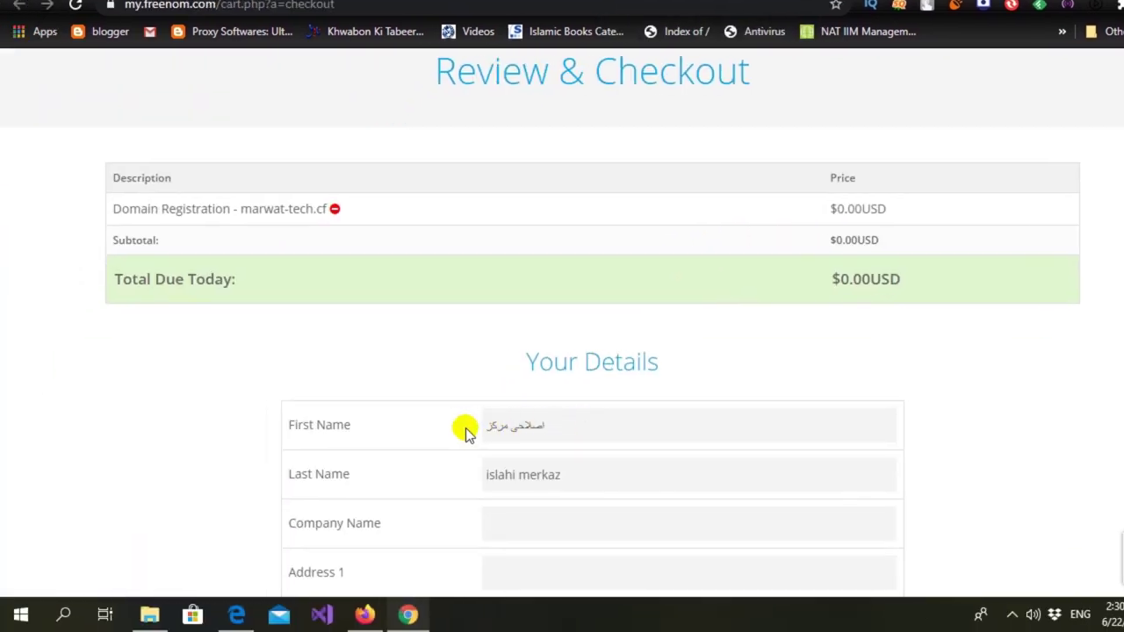
{"action": "scroll", "coordinate": [551, 408], "scroll_direction": "down", "scroll_amount": 2}
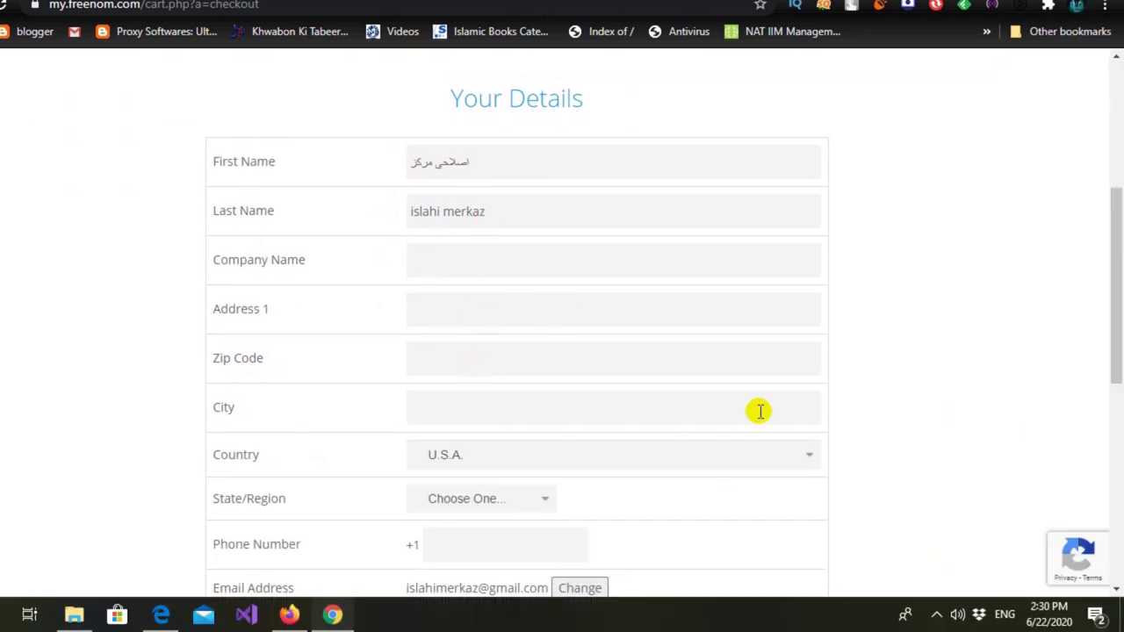
{"action": "left_click", "coordinate": [430, 309]}
{"action": "left_click", "coordinate": [493, 132]}
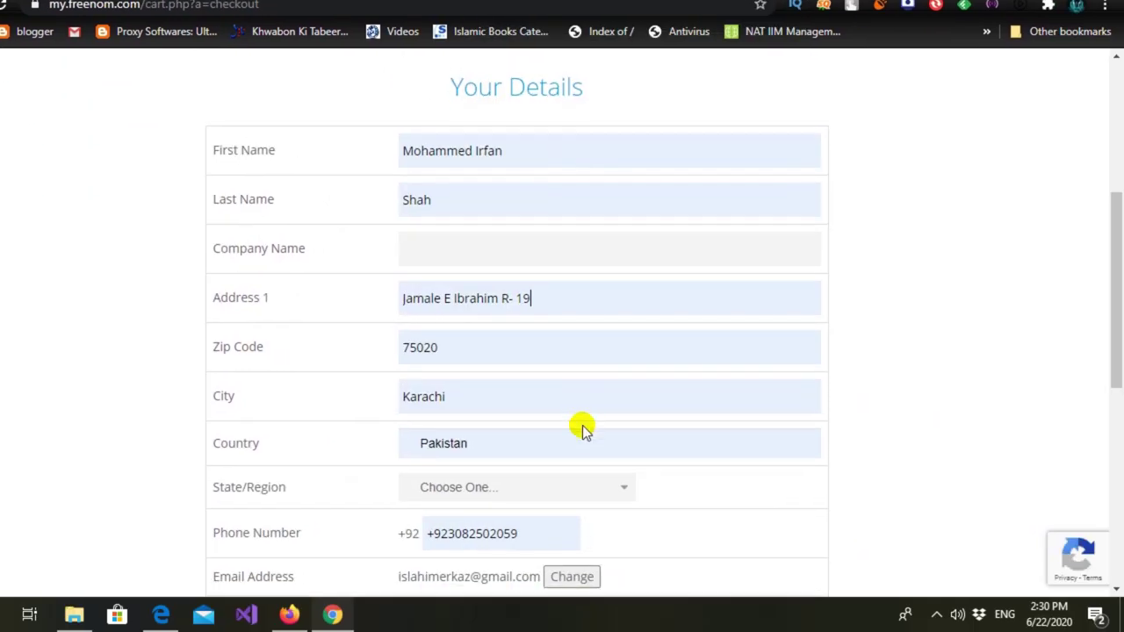
{"action": "scroll", "coordinate": [580, 413], "scroll_direction": "down", "scroll_amount": 2}
{"action": "left_click", "coordinate": [491, 324]}
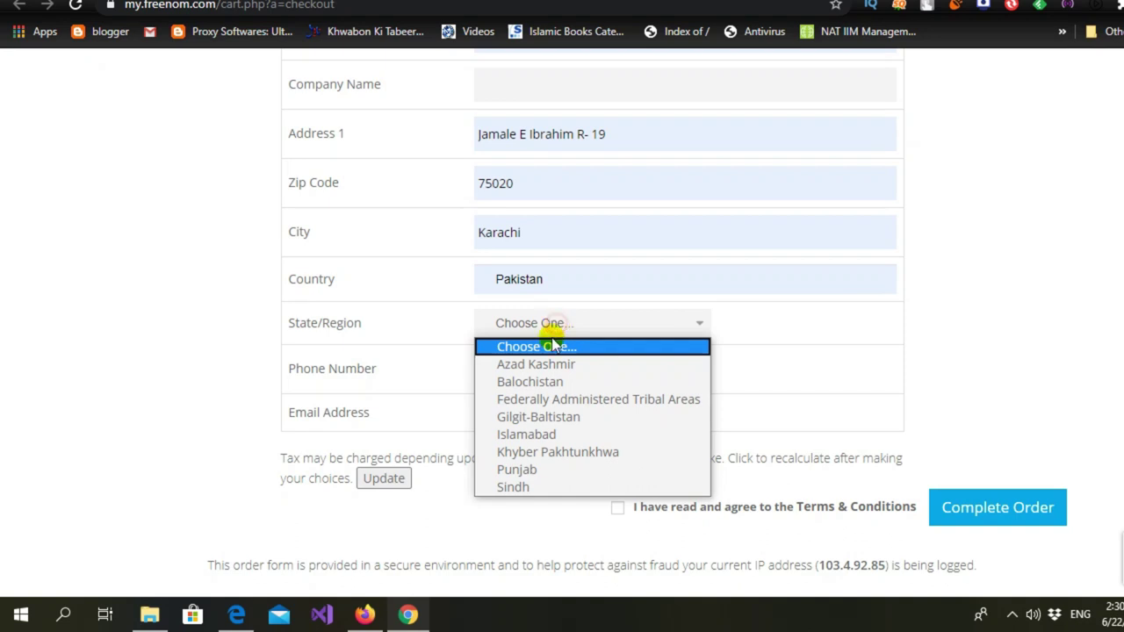
{"action": "left_click", "coordinate": [530, 485]}
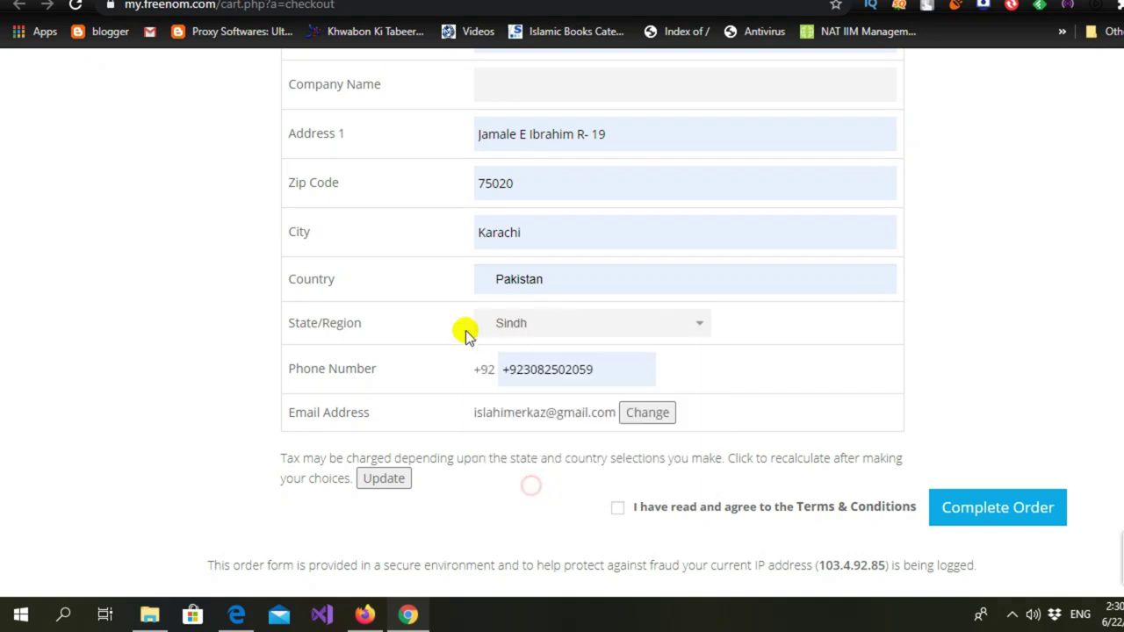
- Accept the Terms & Conditions, complete the order and reload the resulting 404 page
{"action": "left_click", "coordinate": [618, 508]}
{"action": "left_click", "coordinate": [998, 508]}
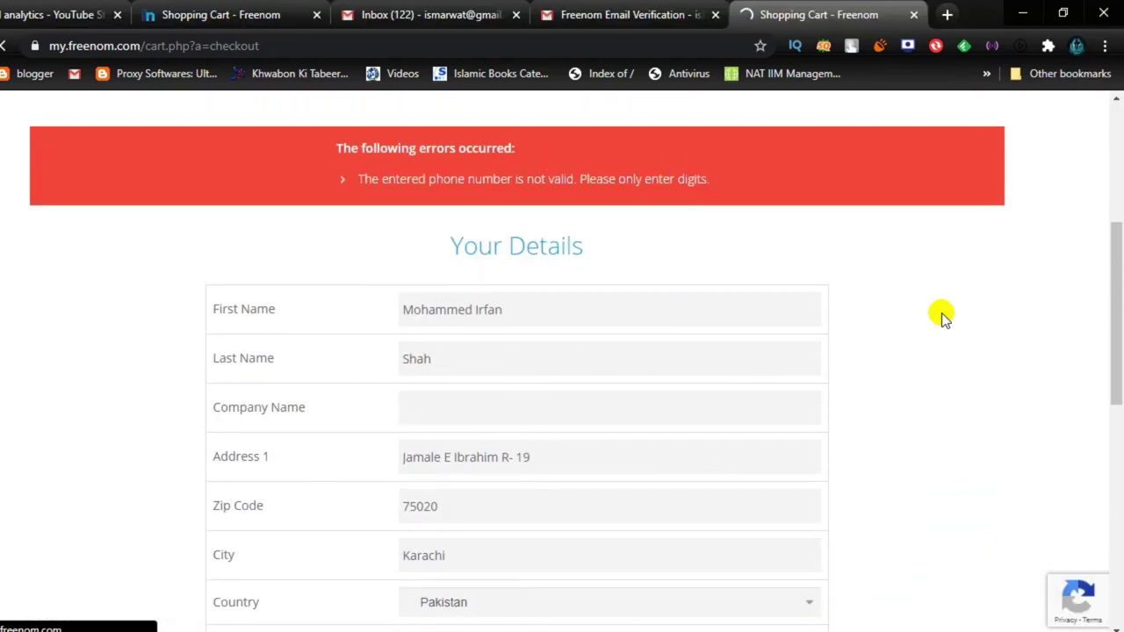
{"action": "scroll", "coordinate": [941, 316], "scroll_direction": "down", "scroll_amount": 3}
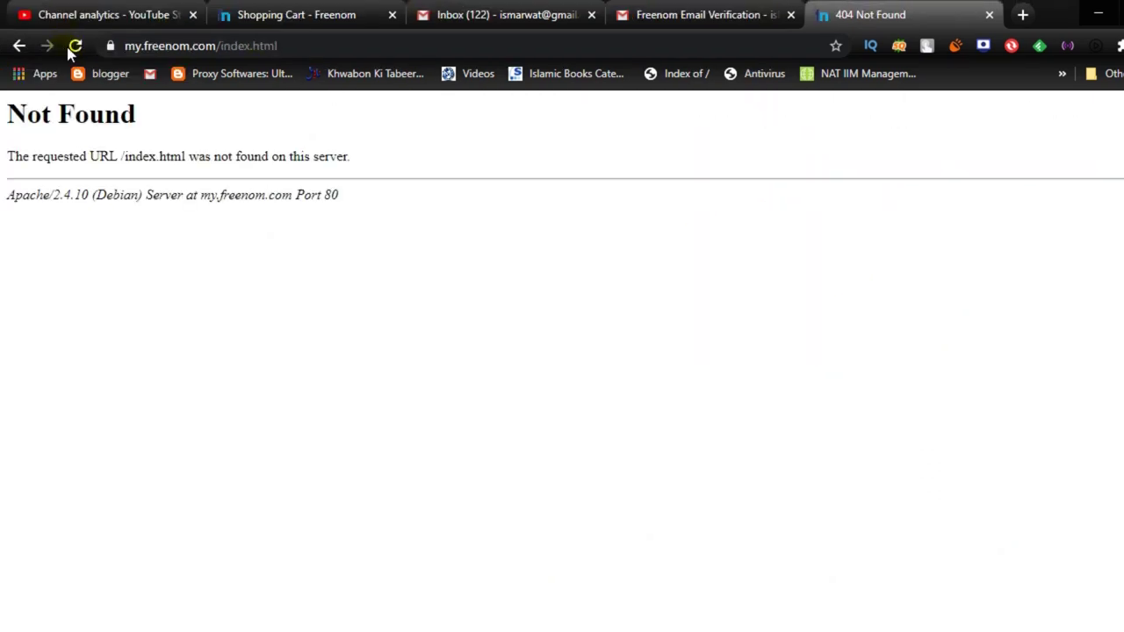
{"action": "left_click", "coordinate": [73, 46]}
- Reload the page and trim index.html to load the my.freenom.com address
{"action": "left_click", "coordinate": [74, 46]}
{"action": "left_click", "coordinate": [216, 43]}
{"action": "key", "text": "Return"}
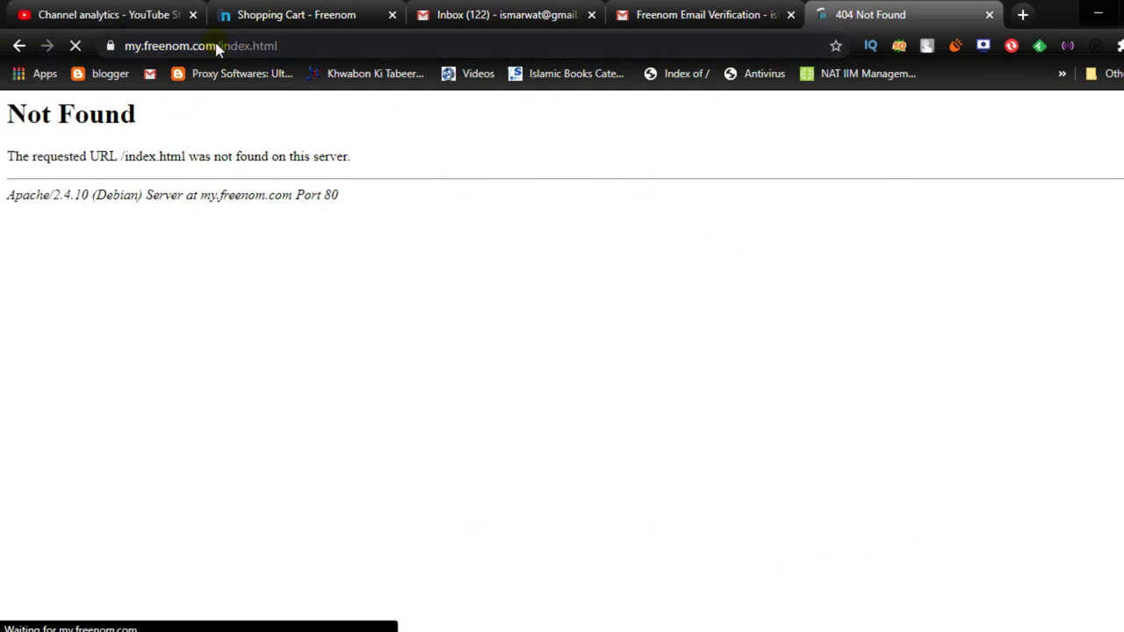
{"action": "double_click", "coordinate": [220, 45]}
{"action": "key", "text": "BackSpace"}
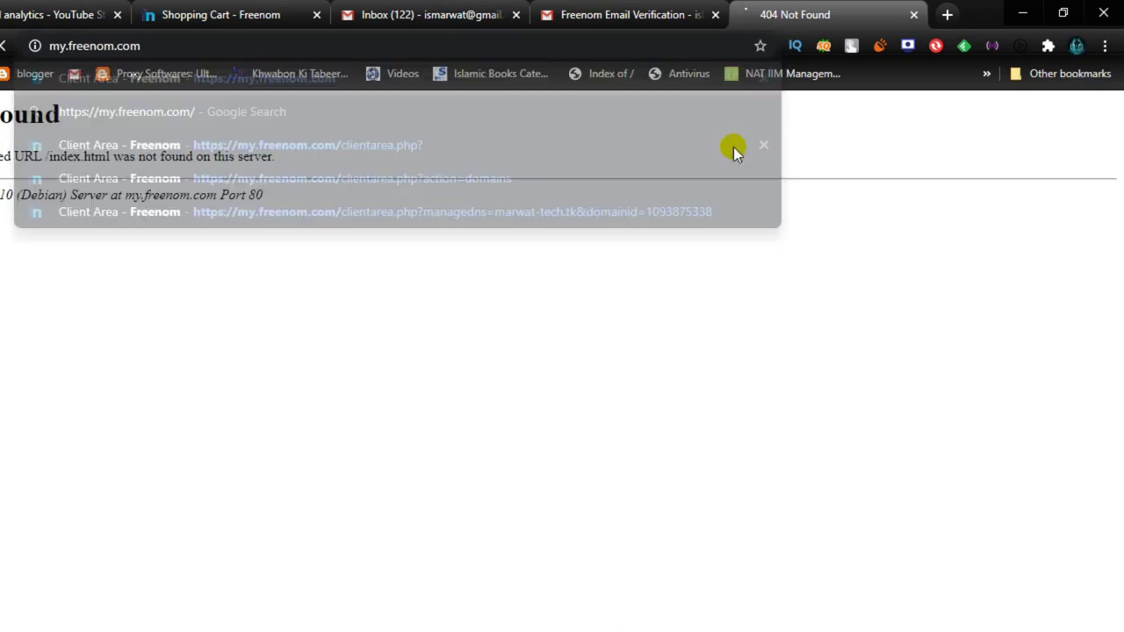
{"action": "key", "text": "Return"}
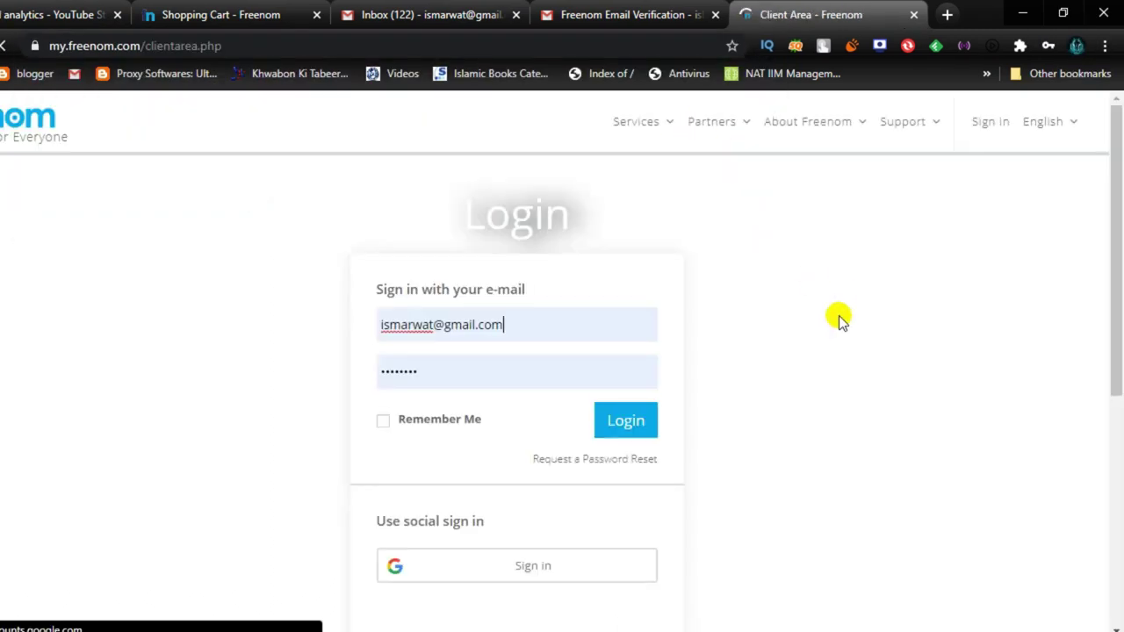
- Log in to the Freenom client area with the Google account
{"action": "scroll", "coordinate": [454, 262], "scroll_direction": "down", "scroll_amount": 3}
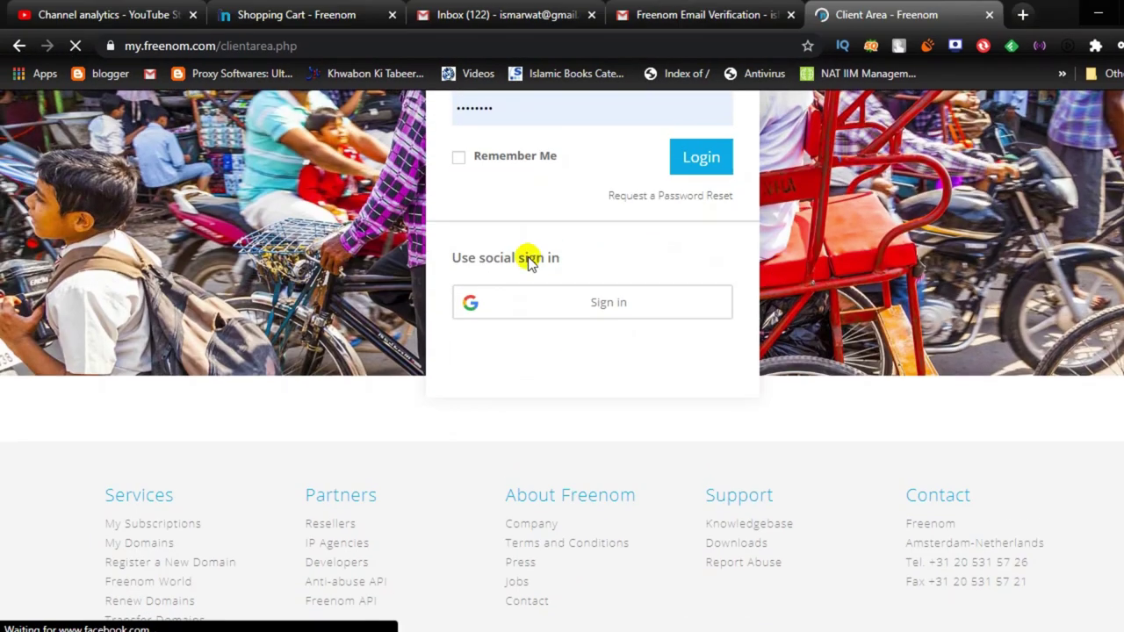
{"action": "left_click", "coordinate": [535, 301]}
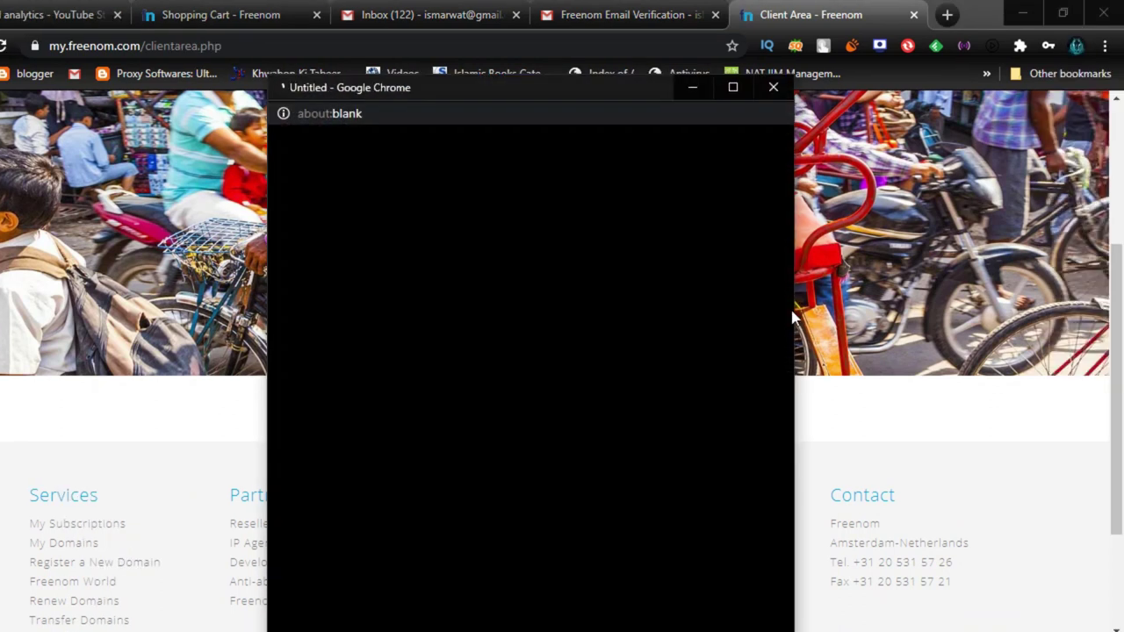
{"action": "scroll", "coordinate": [399, 257], "scroll_direction": "down", "scroll_amount": 3}
{"action": "scroll", "coordinate": [399, 257], "scroll_direction": "up", "scroll_amount": 3}
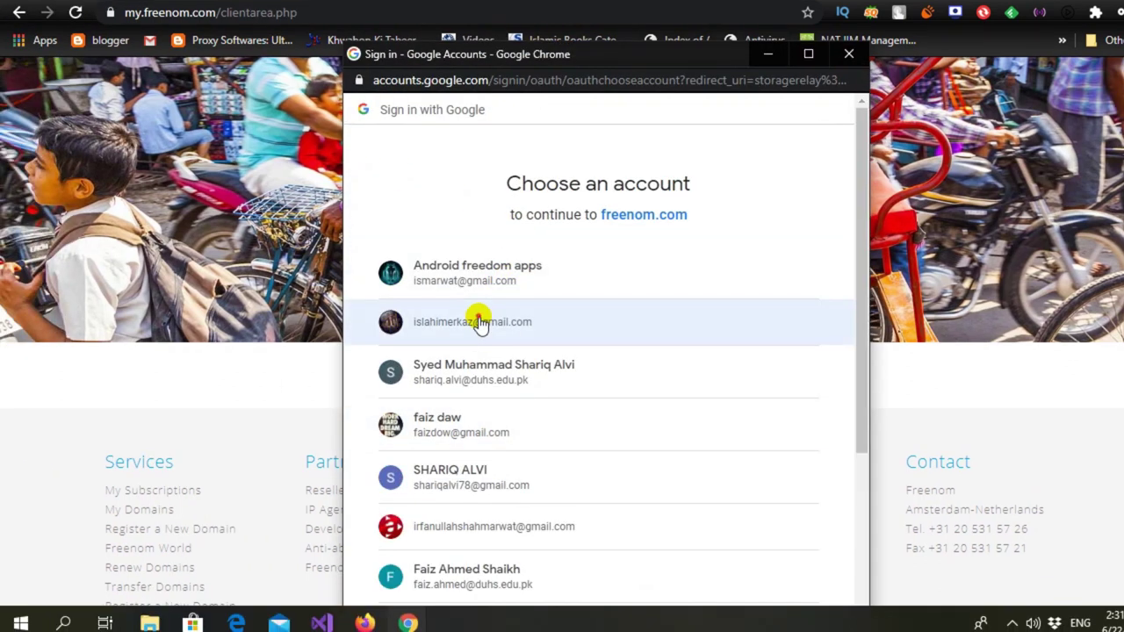
{"action": "left_click", "coordinate": [477, 350]}
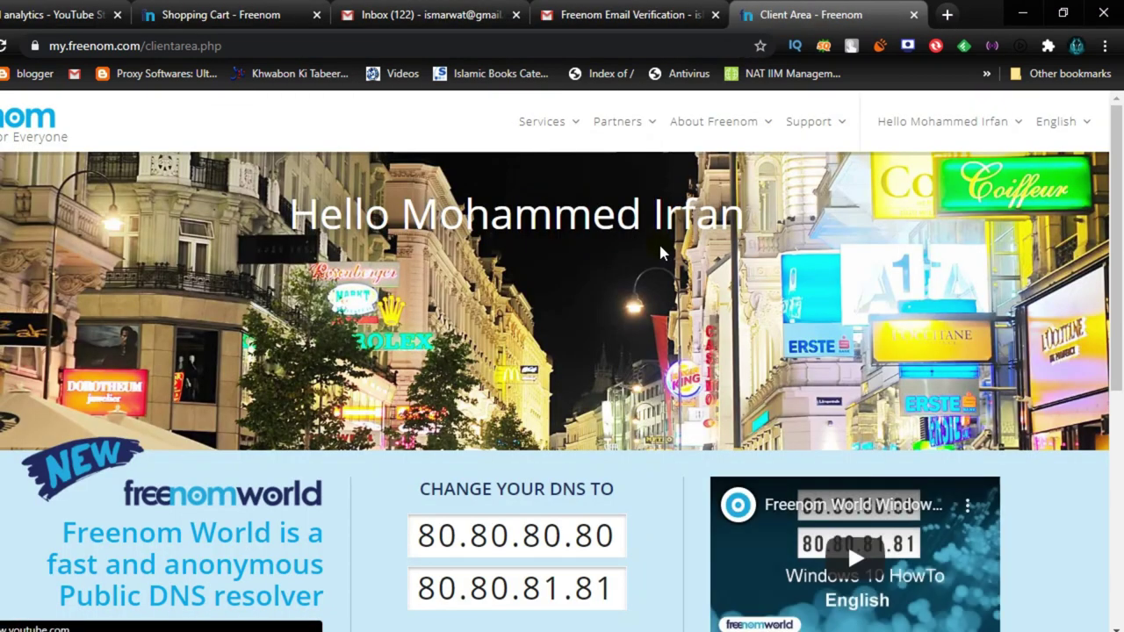
{"action": "scroll", "coordinate": [622, 259], "scroll_direction": "down", "scroll_amount": 4}
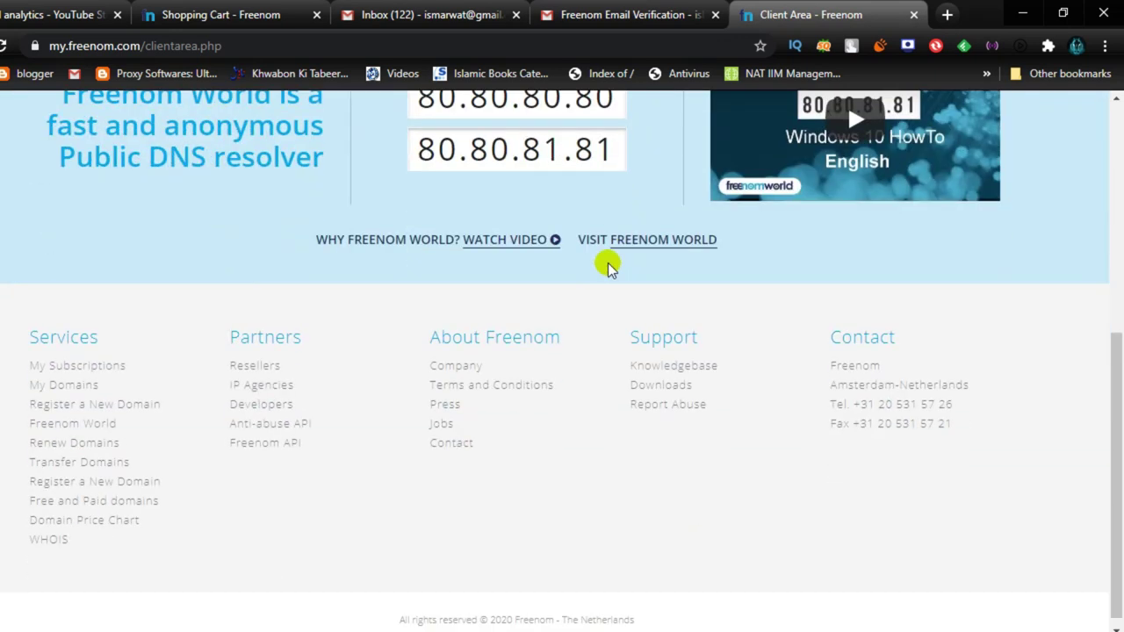
{"action": "scroll", "coordinate": [610, 266], "scroll_direction": "up", "scroll_amount": 4}
{"action": "scroll", "coordinate": [640, 254], "scroll_direction": "down", "scroll_amount": 5}
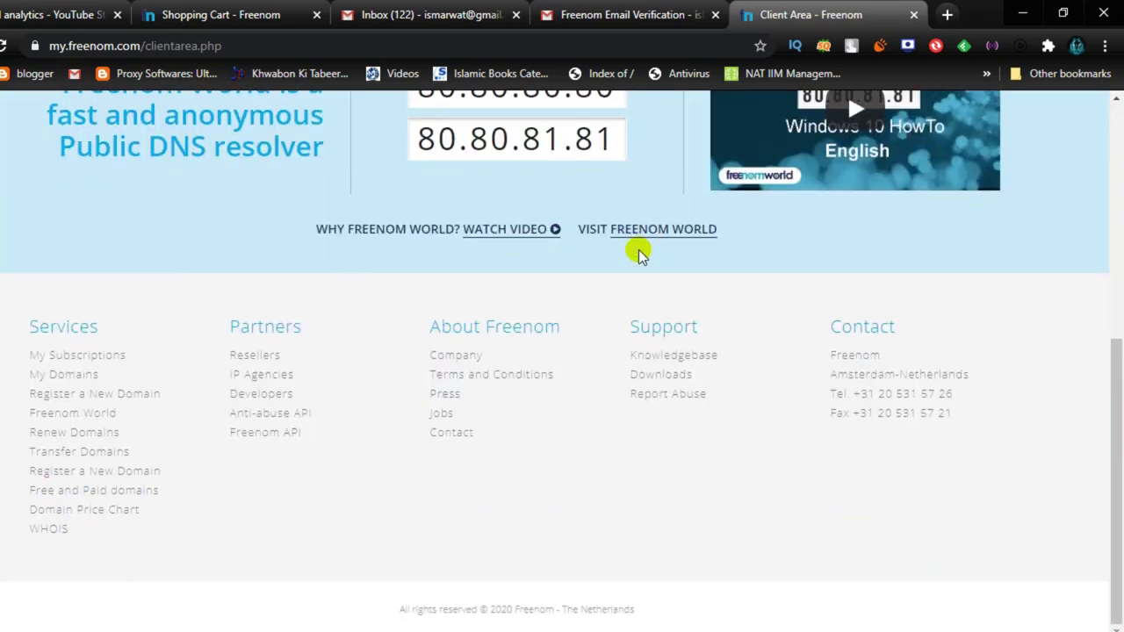
- Open My Domains and sign in with Google again to reach marwat-tech.cf management
{"action": "left_click", "coordinate": [63, 374]}
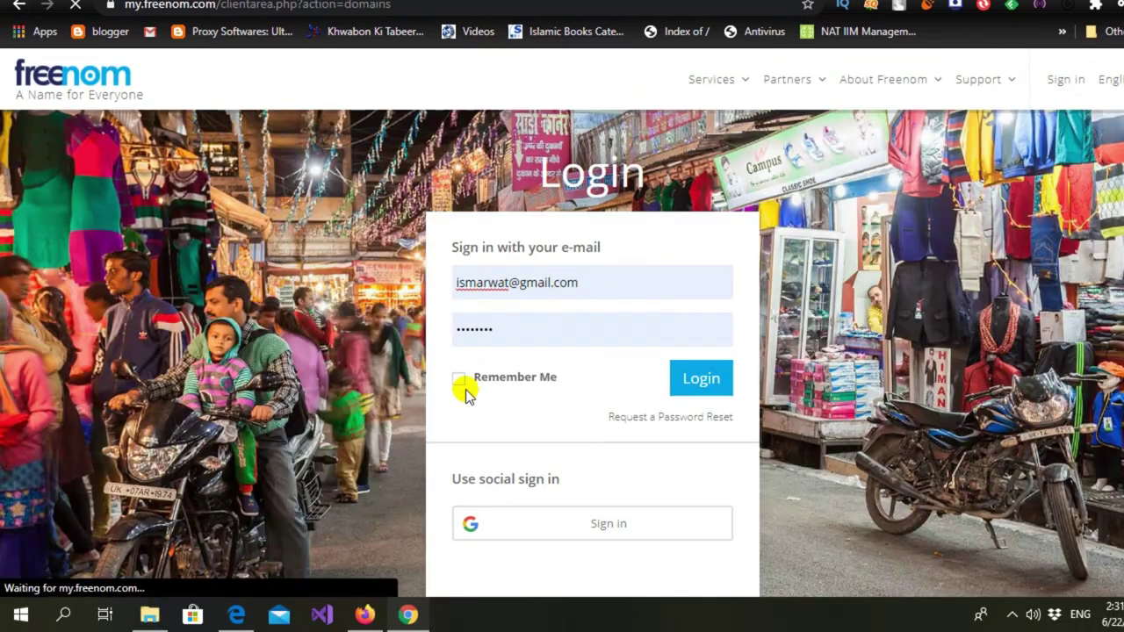
{"action": "scroll", "coordinate": [467, 397], "scroll_direction": "down", "scroll_amount": 5}
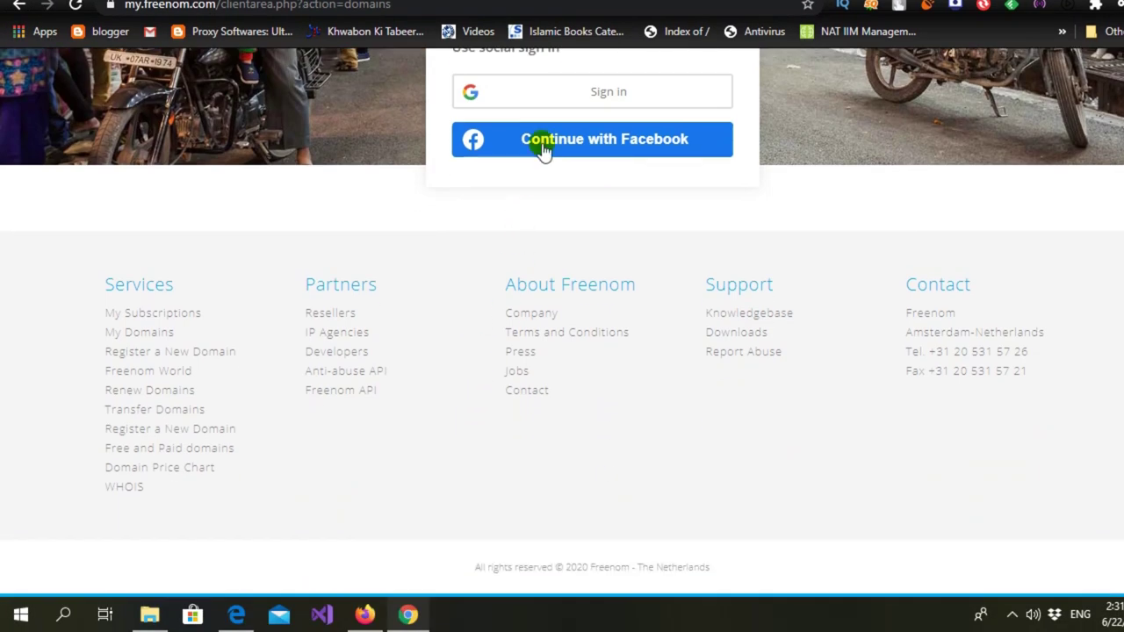
{"action": "left_click", "coordinate": [539, 95]}
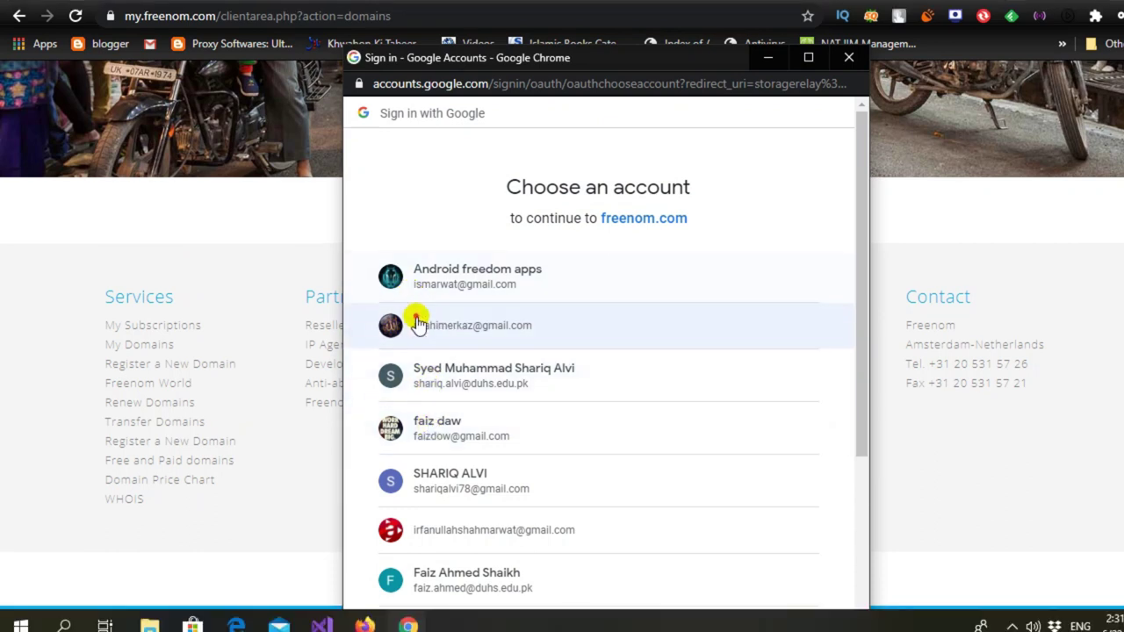
{"action": "left_click", "coordinate": [423, 309]}
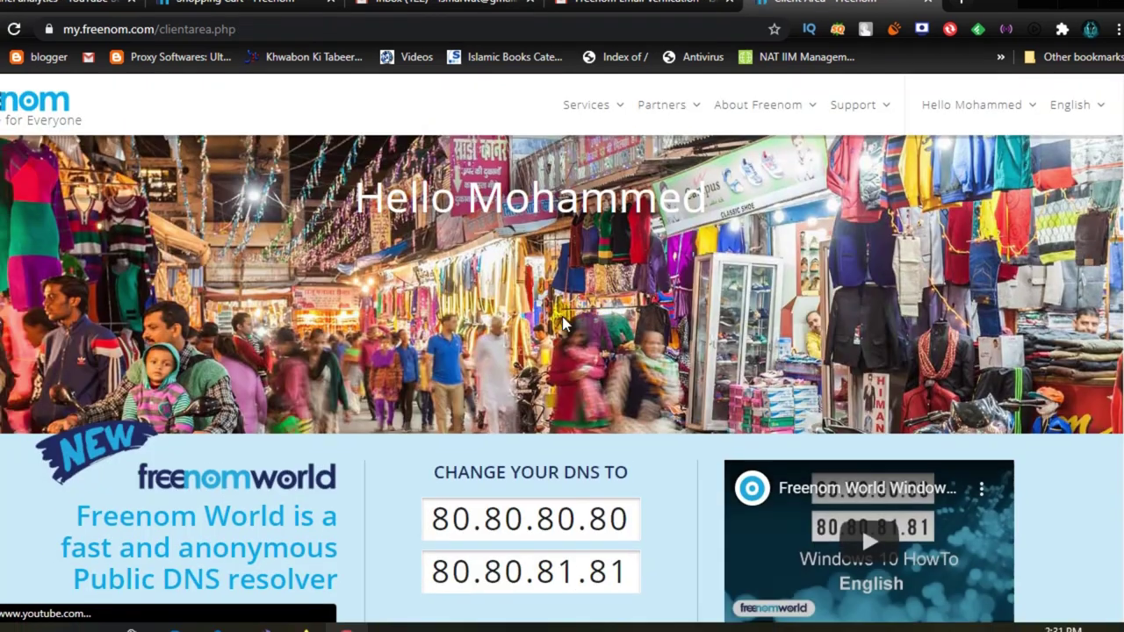
{"action": "scroll", "coordinate": [562, 316], "scroll_direction": "down", "scroll_amount": 5}
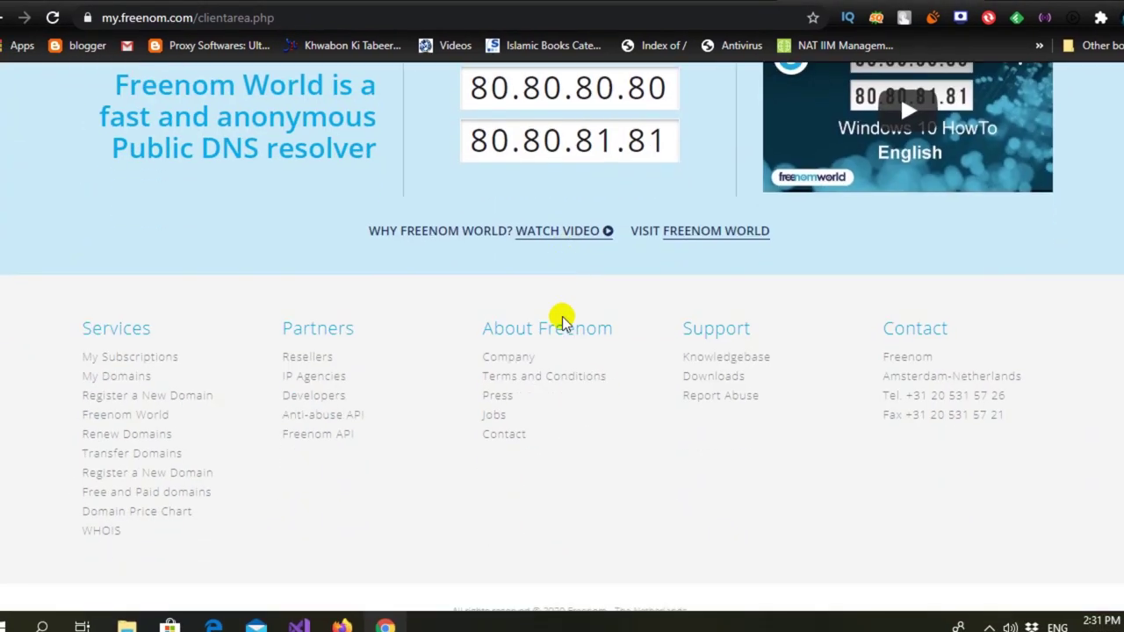
{"action": "scroll", "coordinate": [562, 316], "scroll_direction": "up", "scroll_amount": 5}
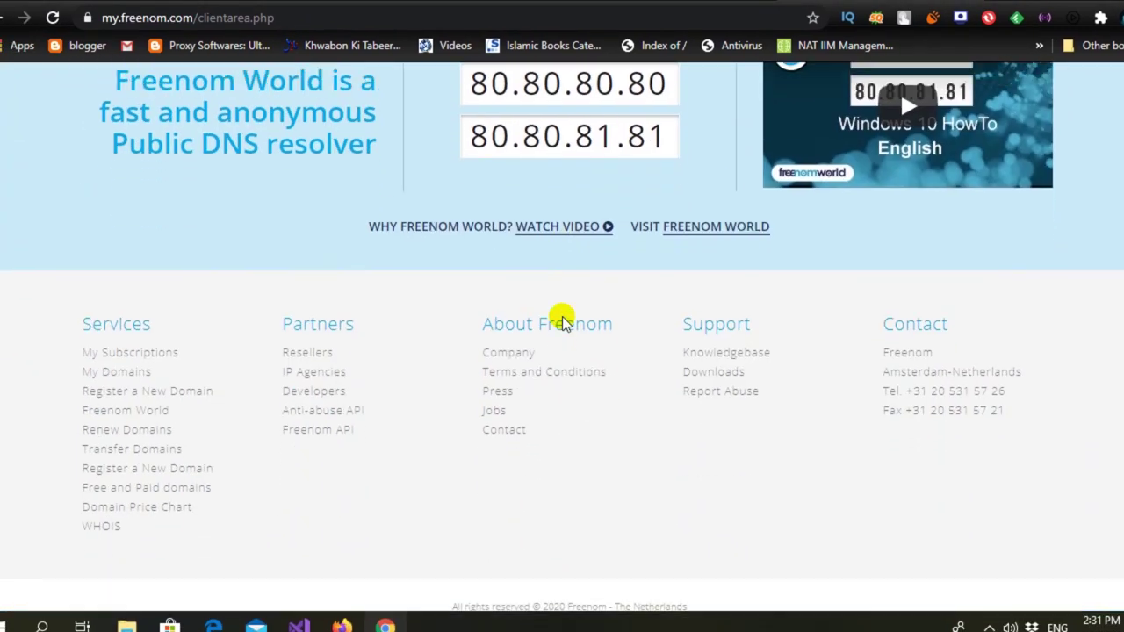
{"action": "scroll", "coordinate": [118, 485], "scroll_direction": "down", "scroll_amount": 3}
- Open marwat-tech.cf's Management Tools and go to its Nameservers settings
{"action": "left_click", "coordinate": [123, 510]}
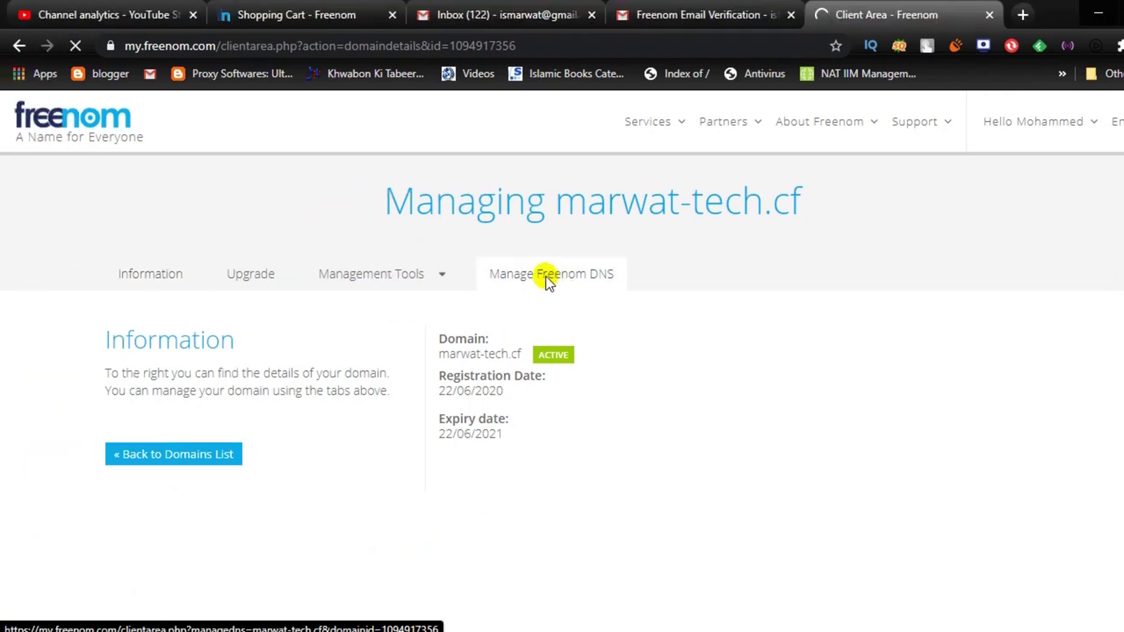
{"action": "left_click", "coordinate": [548, 279]}
{"action": "scroll", "coordinate": [548, 290], "scroll_direction": "down", "scroll_amount": 2}
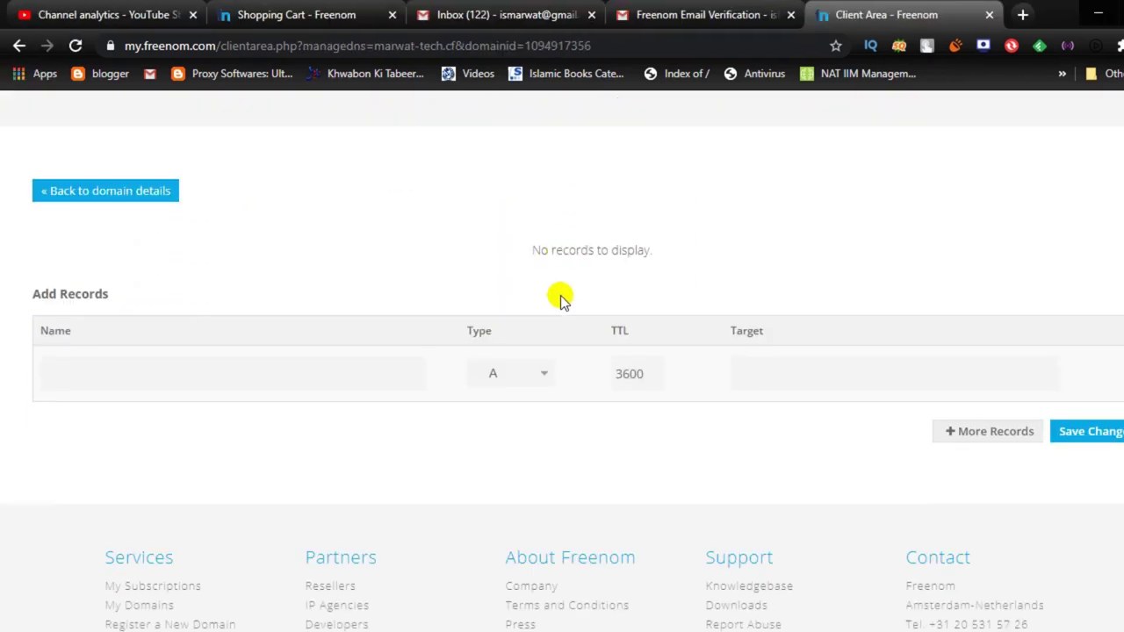
{"action": "left_click", "coordinate": [19, 47]}
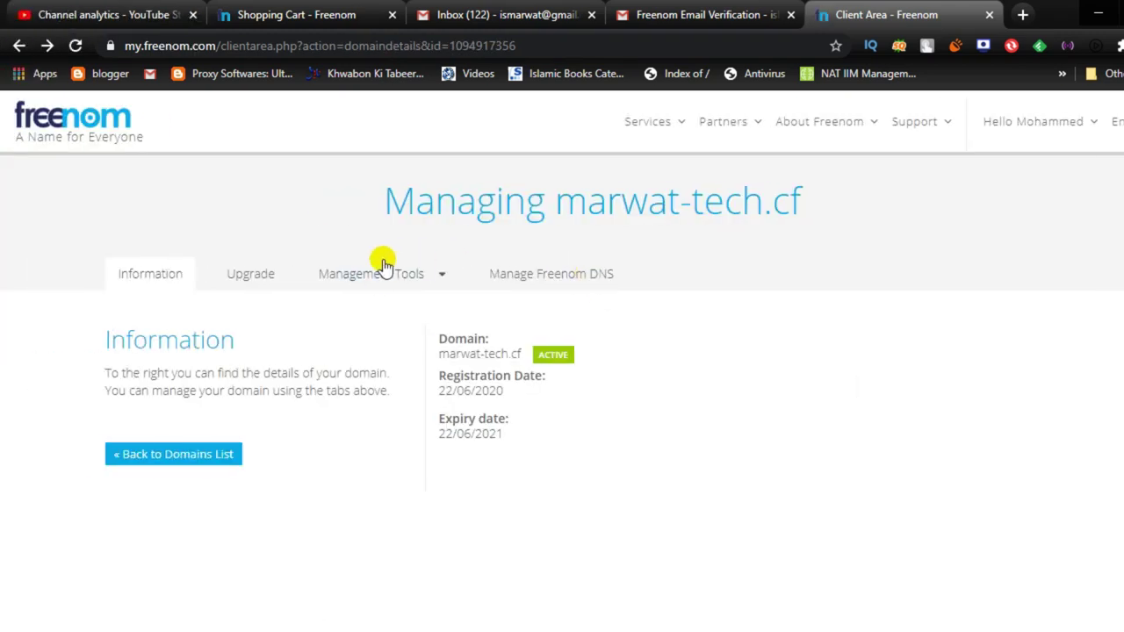
{"action": "left_click", "coordinate": [389, 274]}
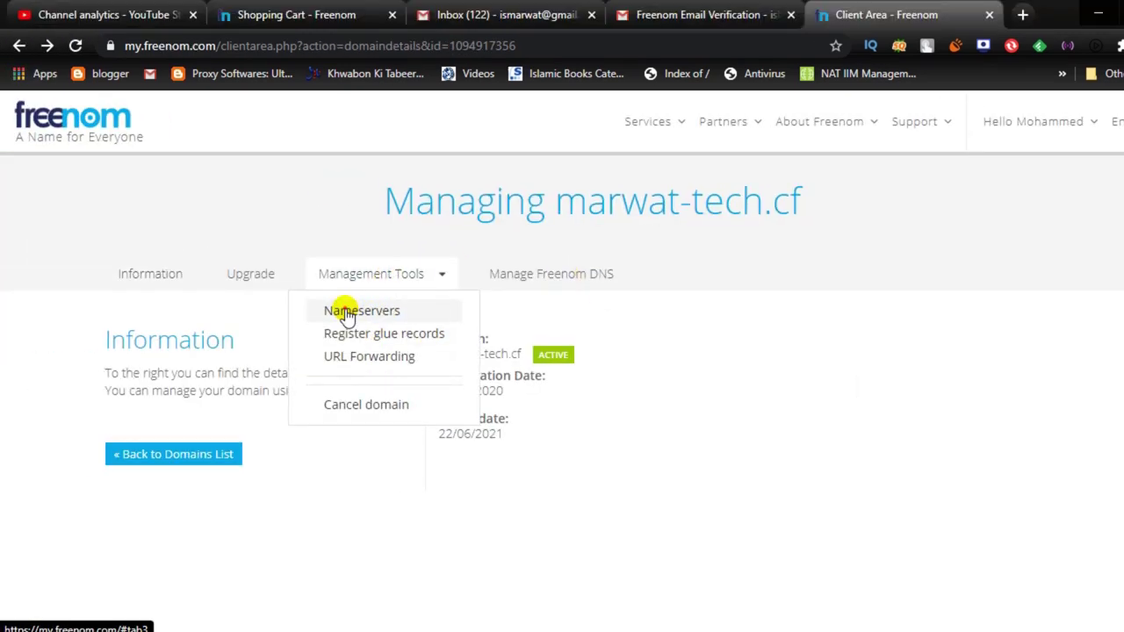
{"action": "left_click", "coordinate": [352, 309]}
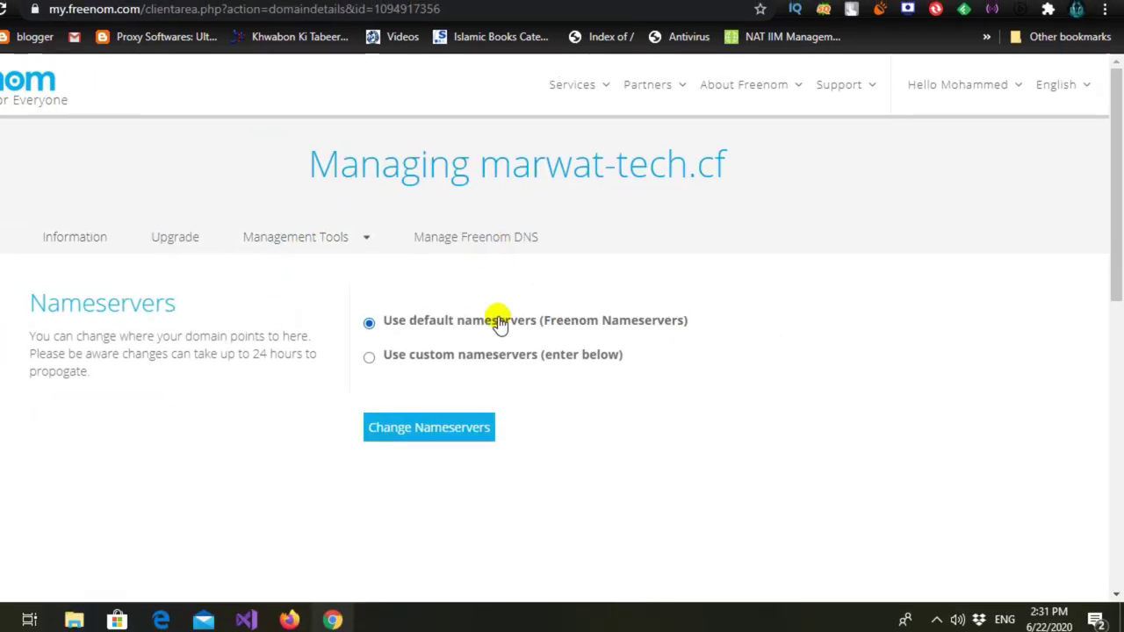
- Switch to custom nameservers ns1.epizy.com and ns2.epizy.com and save them
{"action": "left_click", "coordinate": [369, 356]}
{"action": "scroll", "coordinate": [395, 351], "scroll_direction": "down", "scroll_amount": 2}
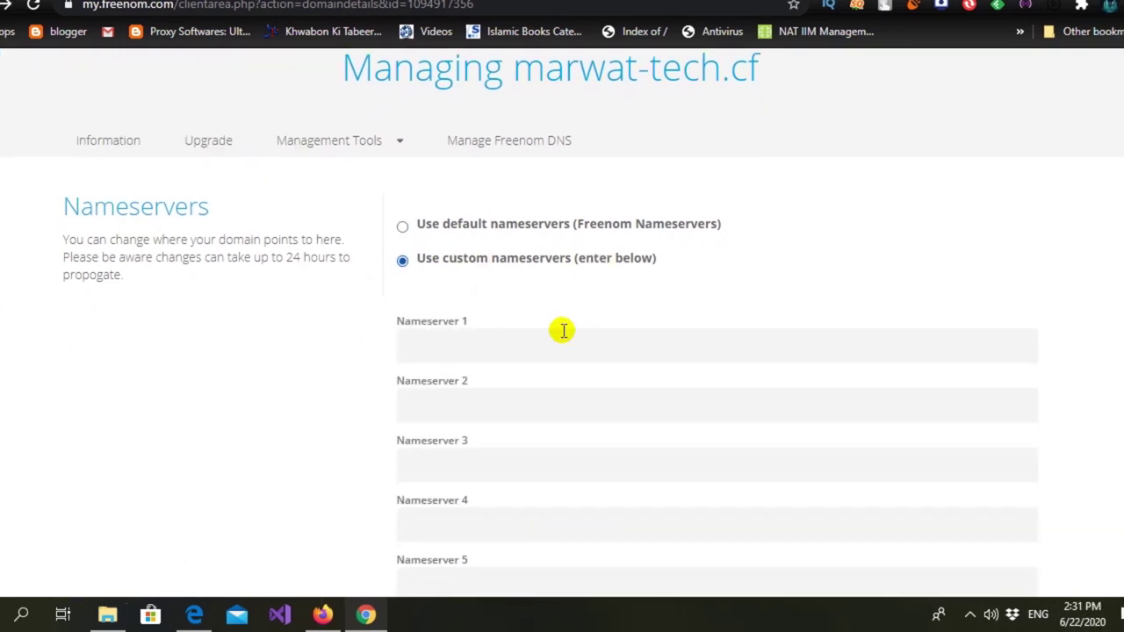
{"action": "left_click", "coordinate": [390, 277]}
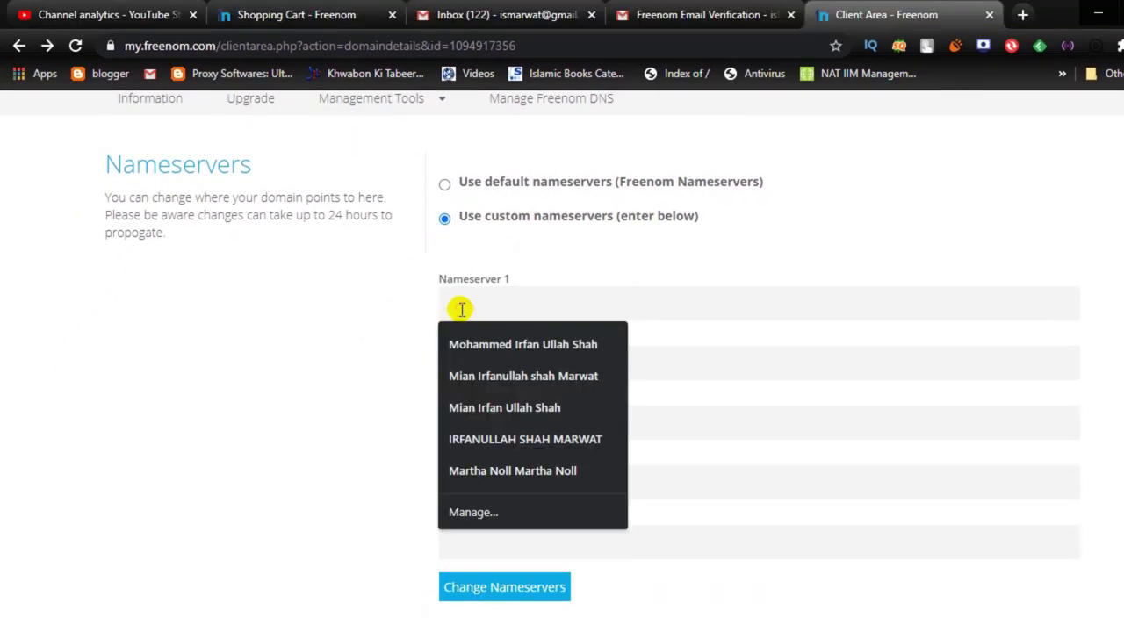
{"action": "type", "text": "ns"}
{"action": "left_click", "coordinate": [538, 332]}
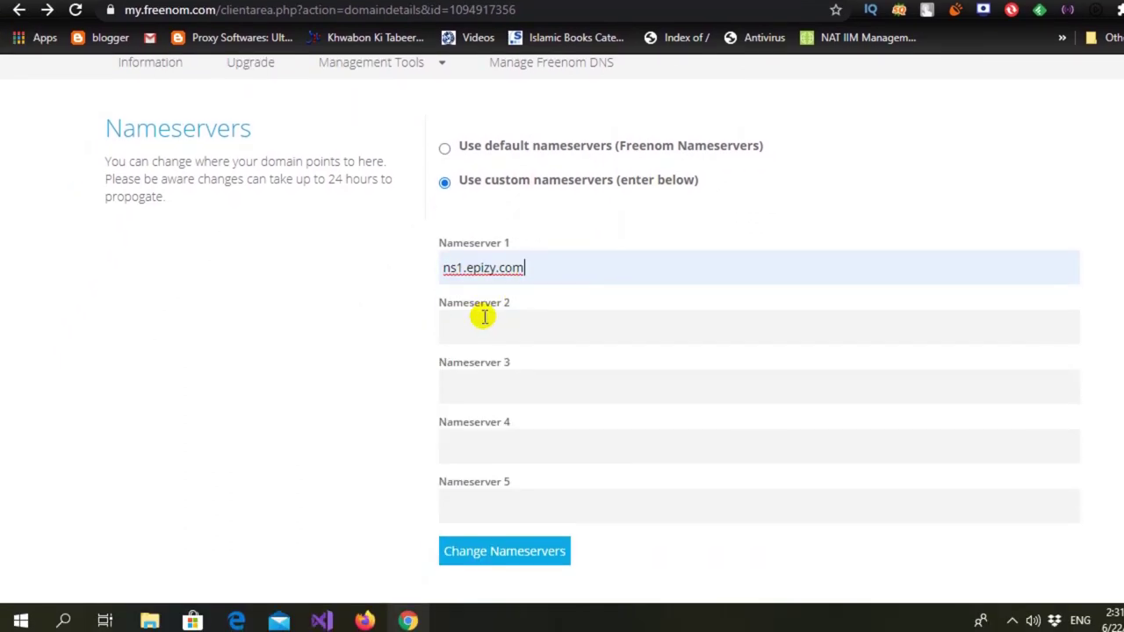
{"action": "left_click", "coordinate": [484, 361]}
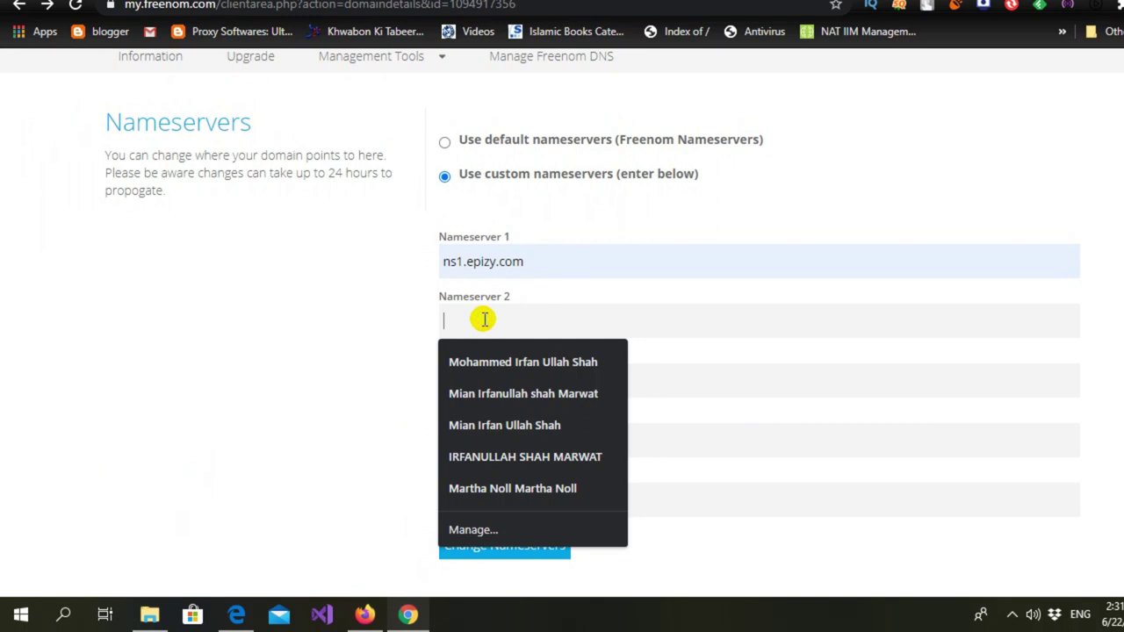
{"action": "type", "text": "ns"}
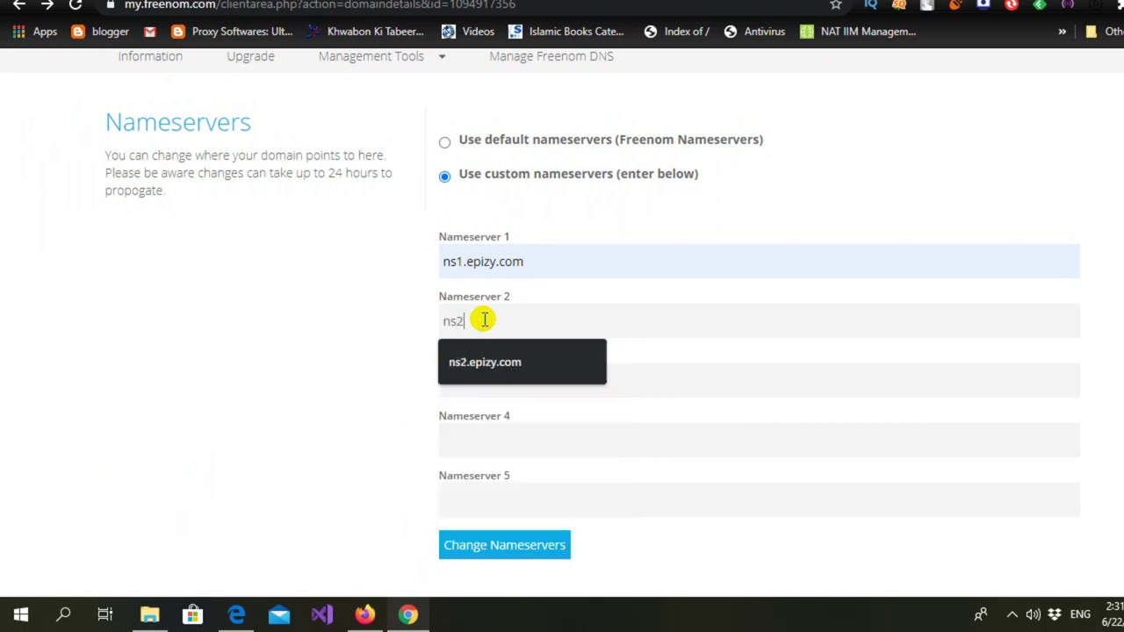
{"action": "type", "text": "2"}
{"action": "left_click", "coordinate": [494, 360]}
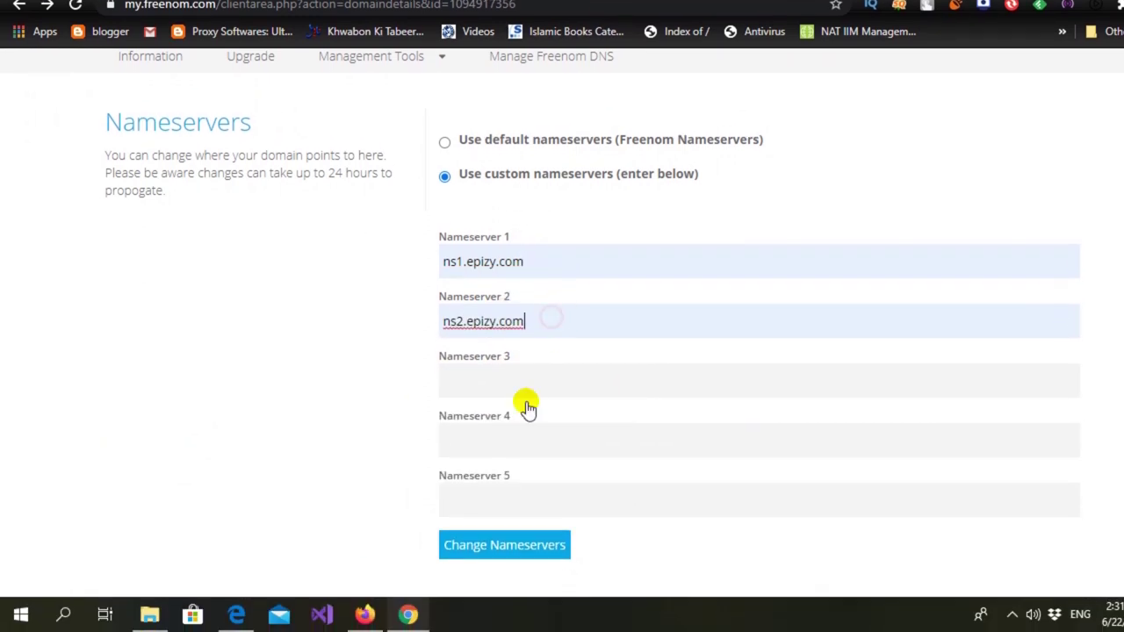
{"action": "scroll", "coordinate": [527, 408], "scroll_direction": "down", "scroll_amount": 1}
{"action": "left_click", "coordinate": [495, 456]}
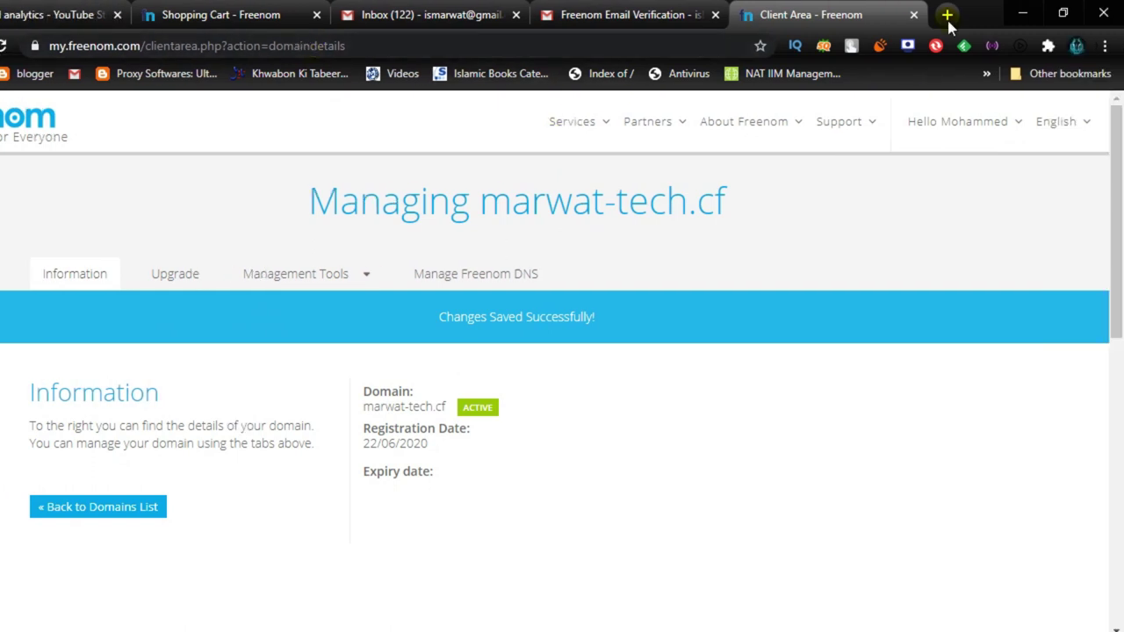
- Open infinityfree.net in a new tab and sign out of the current client-area account
{"action": "left_click", "coordinate": [948, 17]}
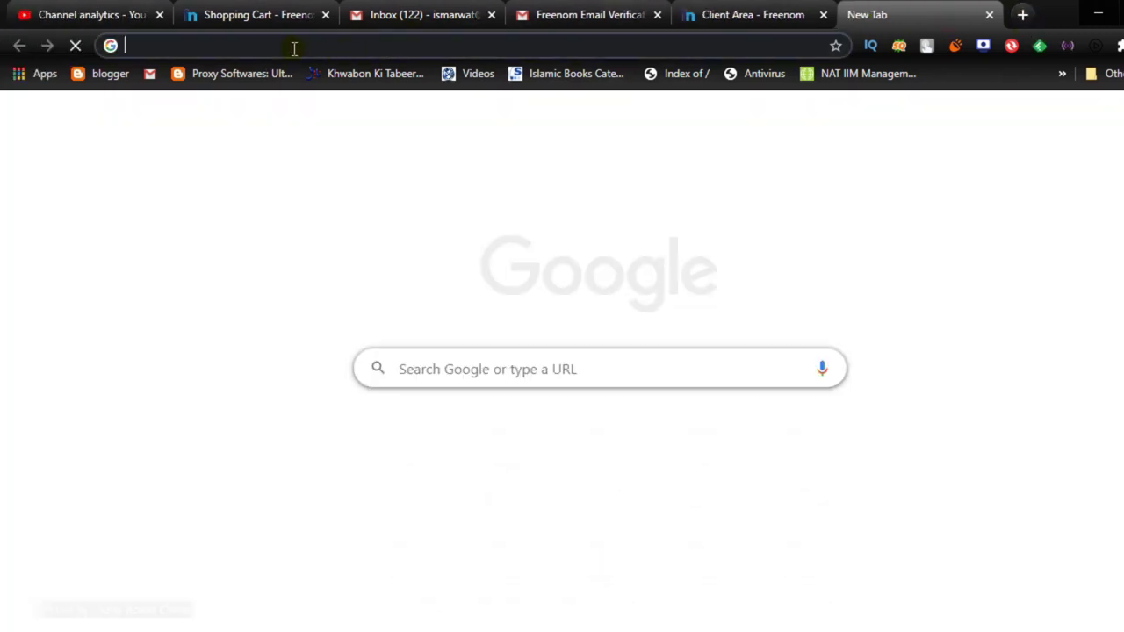
{"action": "type", "text": "infinityfree.net"}
{"action": "key", "text": "Return"}
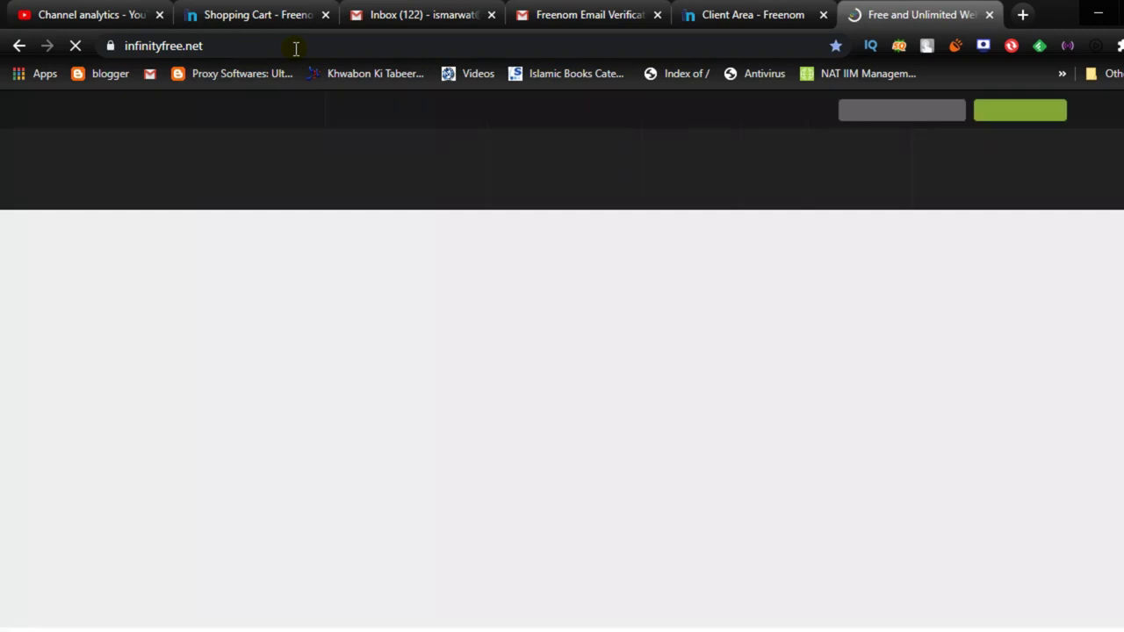
{"action": "left_click", "coordinate": [944, 109]}
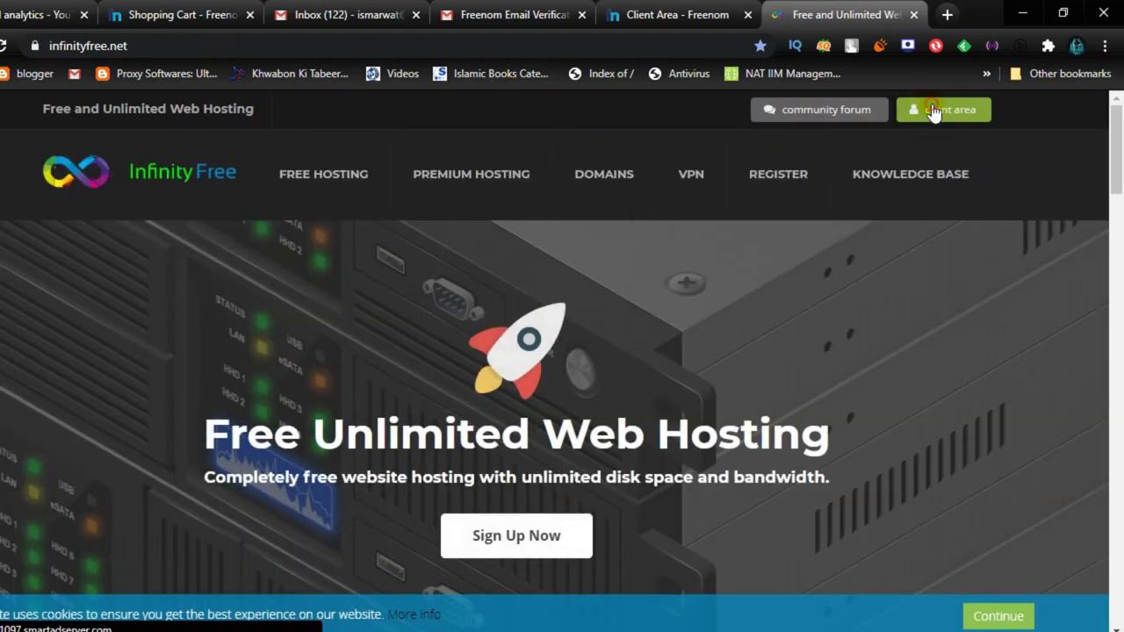
{"action": "left_click", "coordinate": [992, 120]}
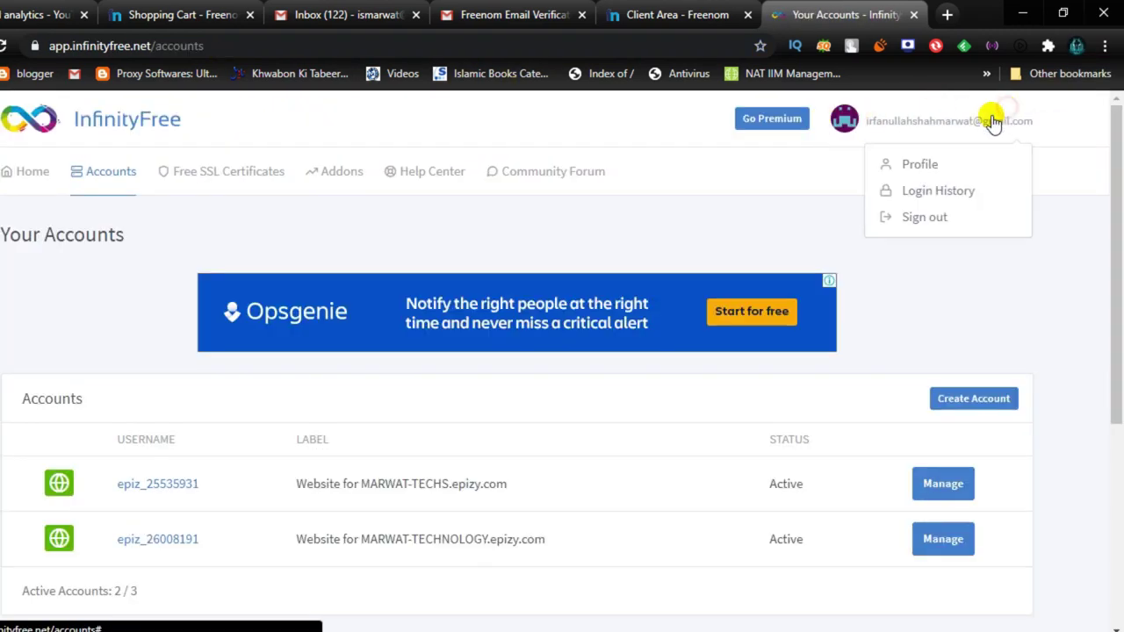
{"action": "left_click", "coordinate": [922, 216]}
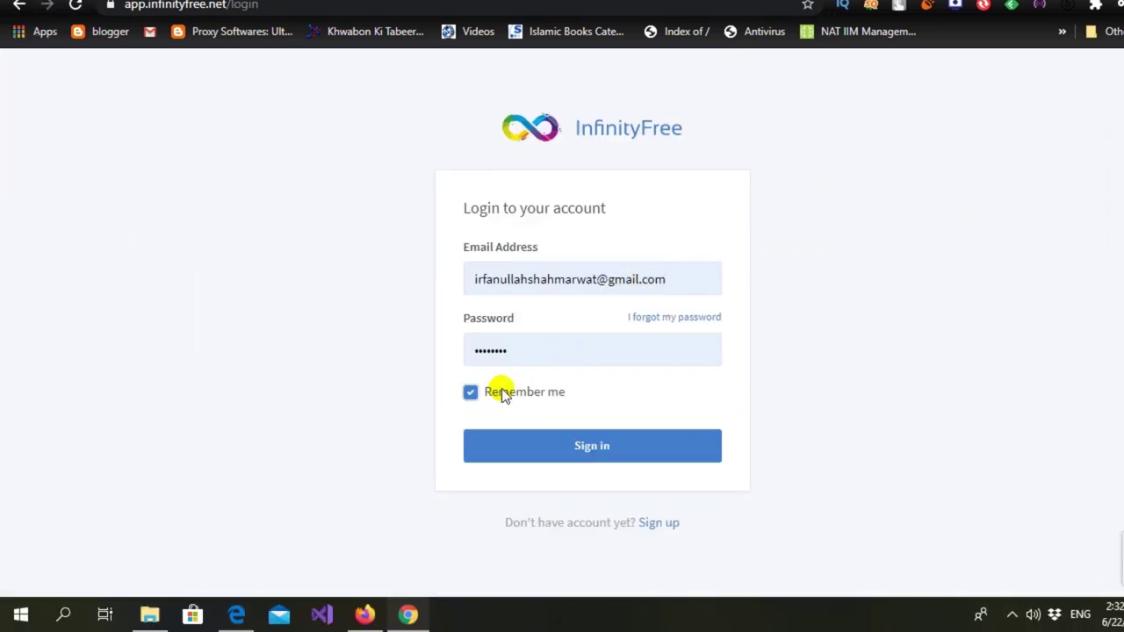
- On the sign-up form, enter the e-mail address, the password and its confirmation
{"action": "left_click", "coordinate": [659, 523]}
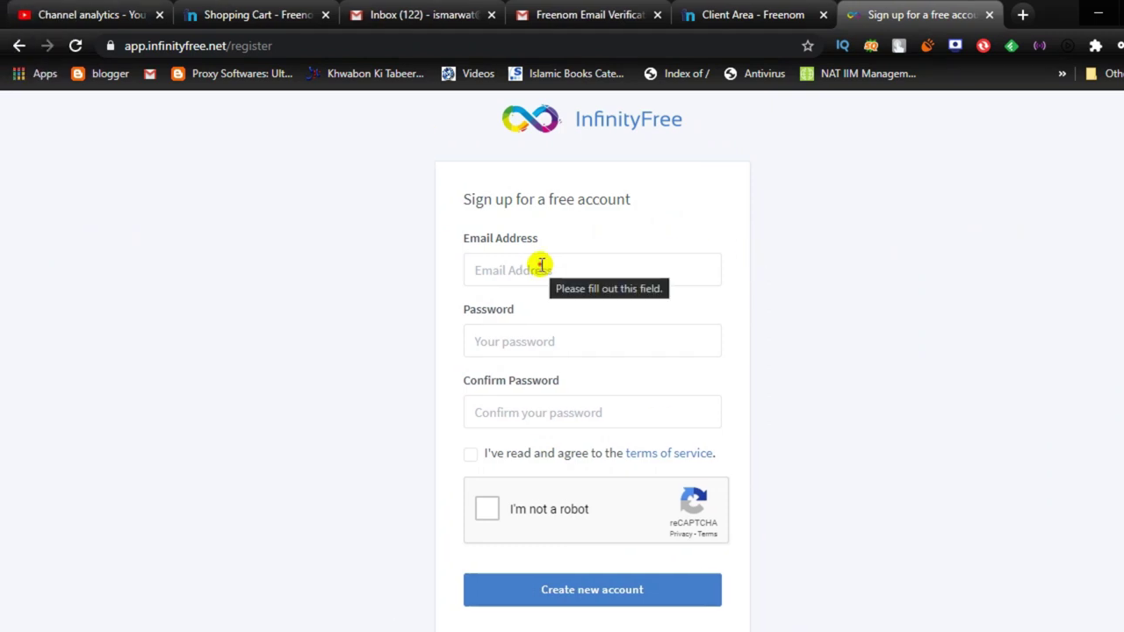
{"action": "left_click", "coordinate": [541, 265]}
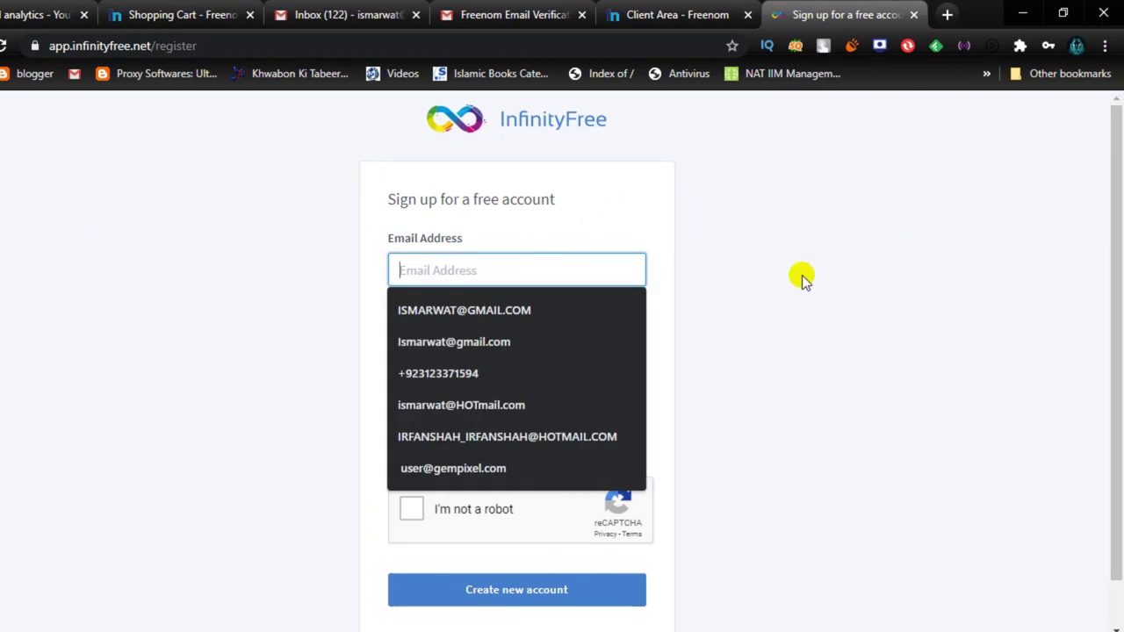
{"action": "type", "text": "is"}
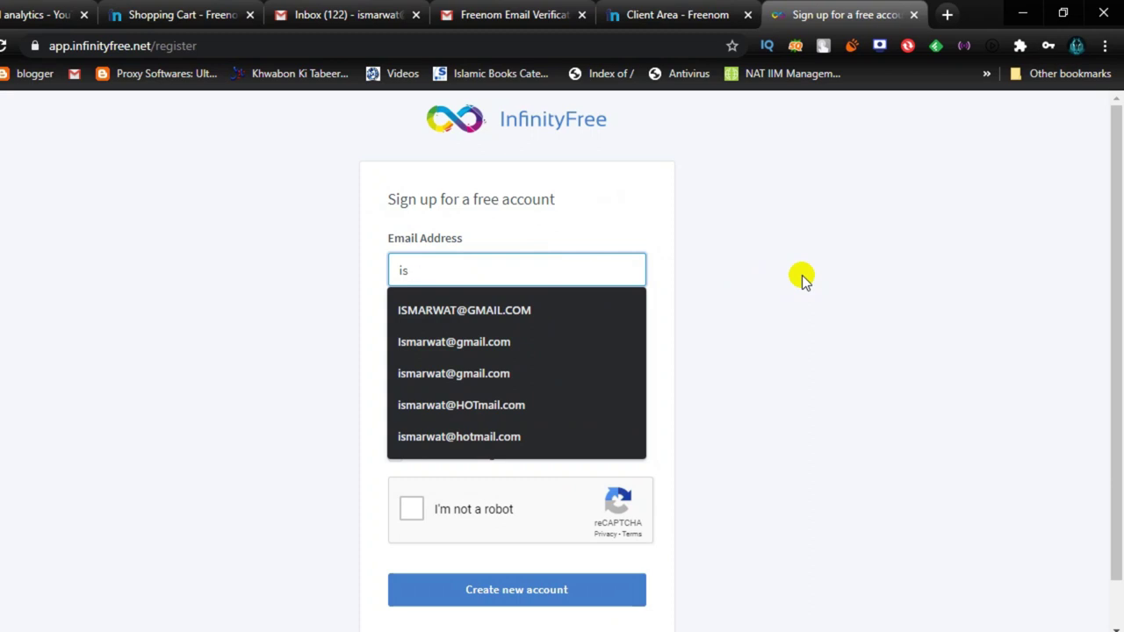
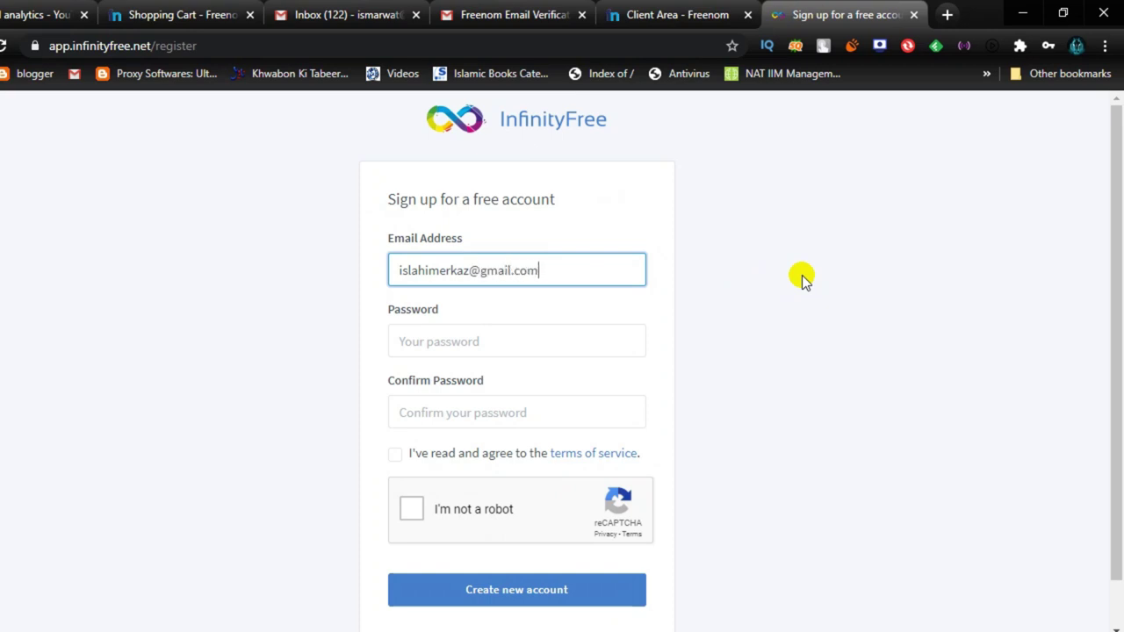
{"action": "key", "text": "Tab"}
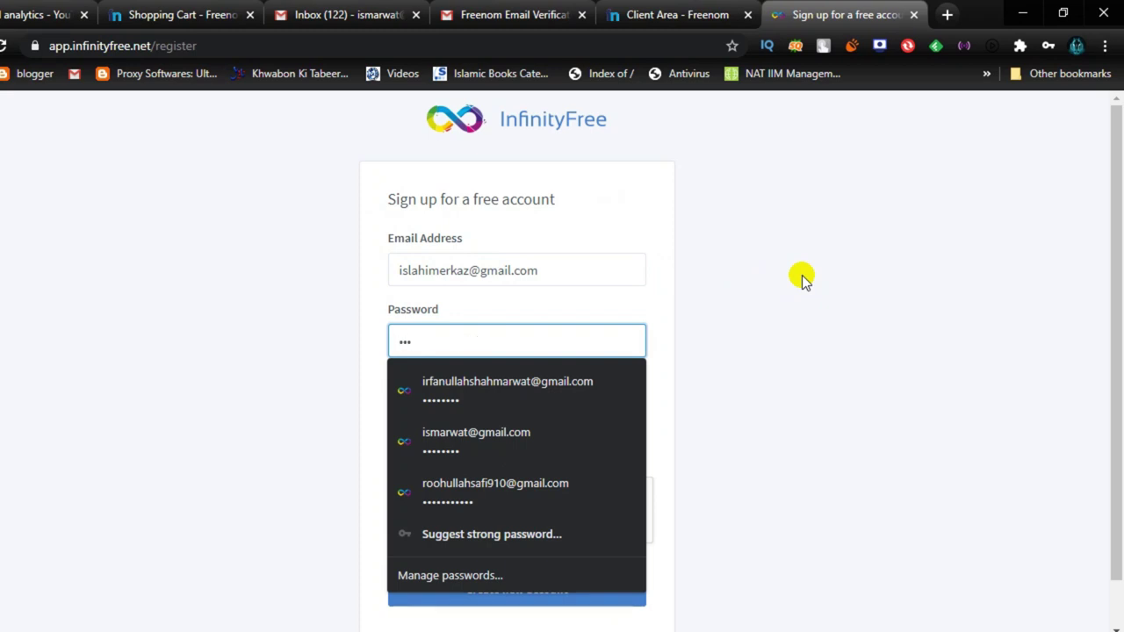
{"action": "left_click", "coordinate": [881, 276]}
{"action": "left_click", "coordinate": [468, 416]}
{"action": "type", "text": "i"}
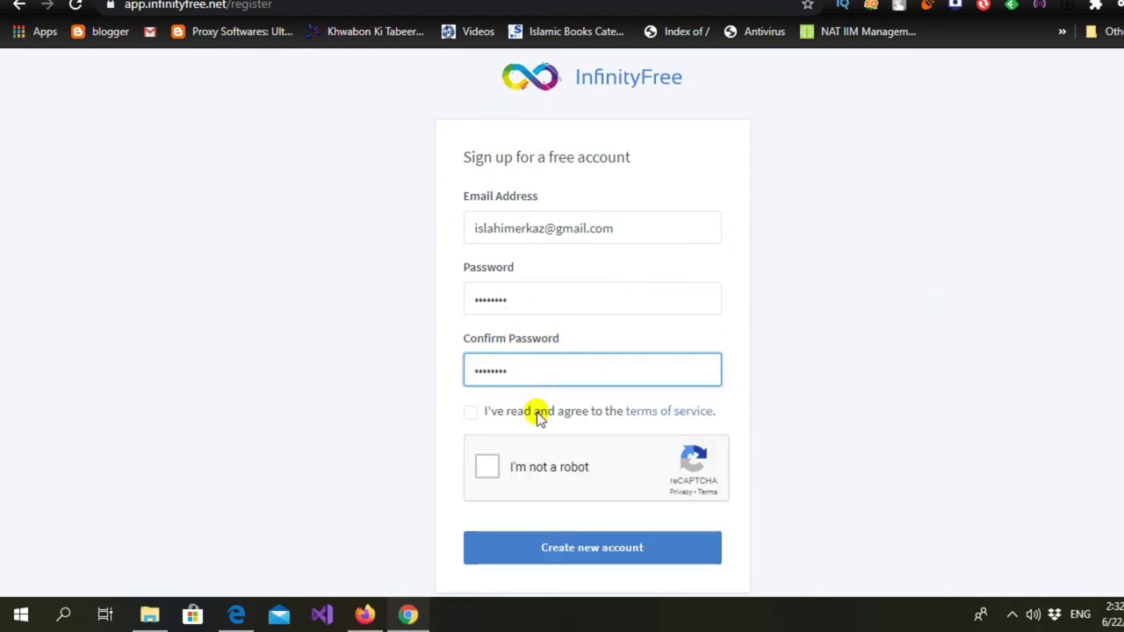
- Solve the hills reCAPTCHA, agree to the terms of service and create the account
{"action": "left_click", "coordinate": [489, 464]}
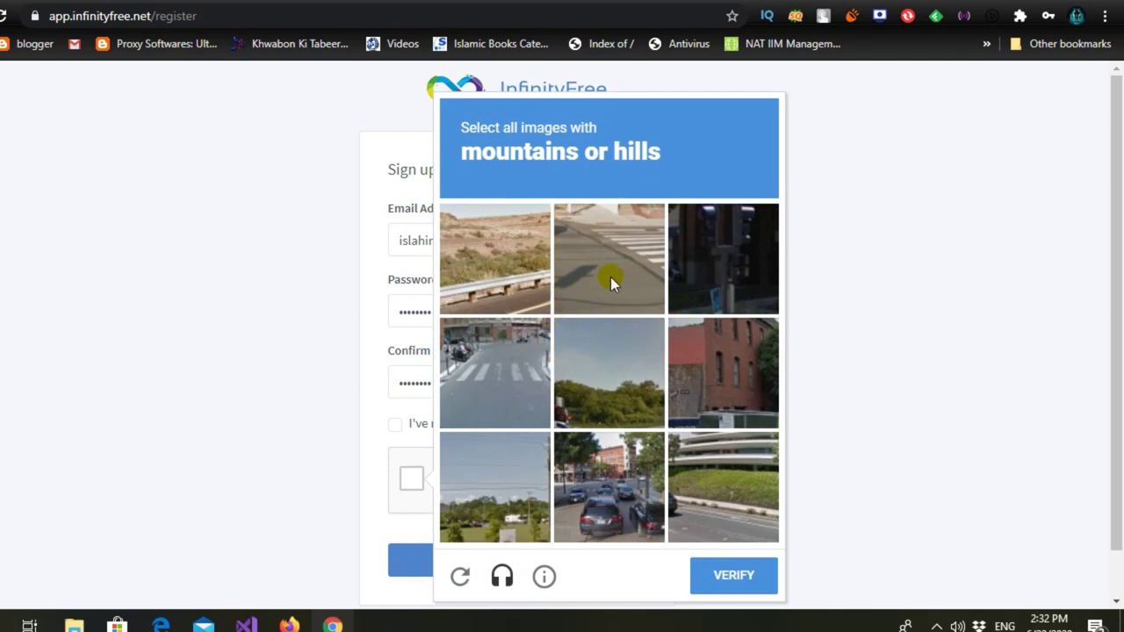
{"action": "left_click", "coordinate": [549, 283]}
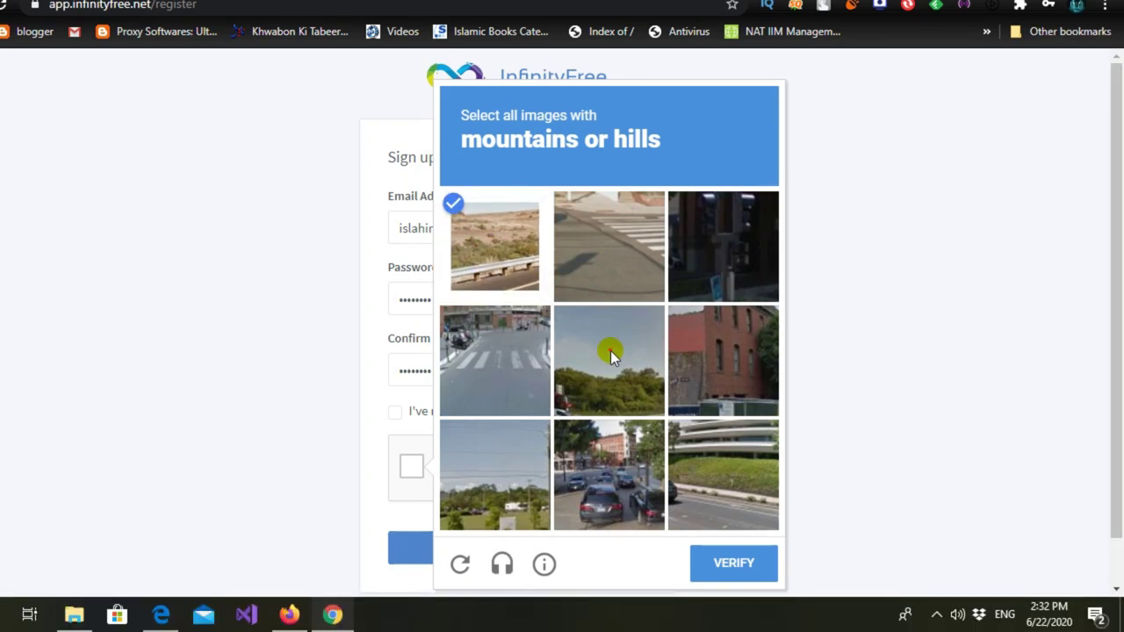
{"action": "left_click", "coordinate": [611, 354]}
{"action": "left_click", "coordinate": [527, 483]}
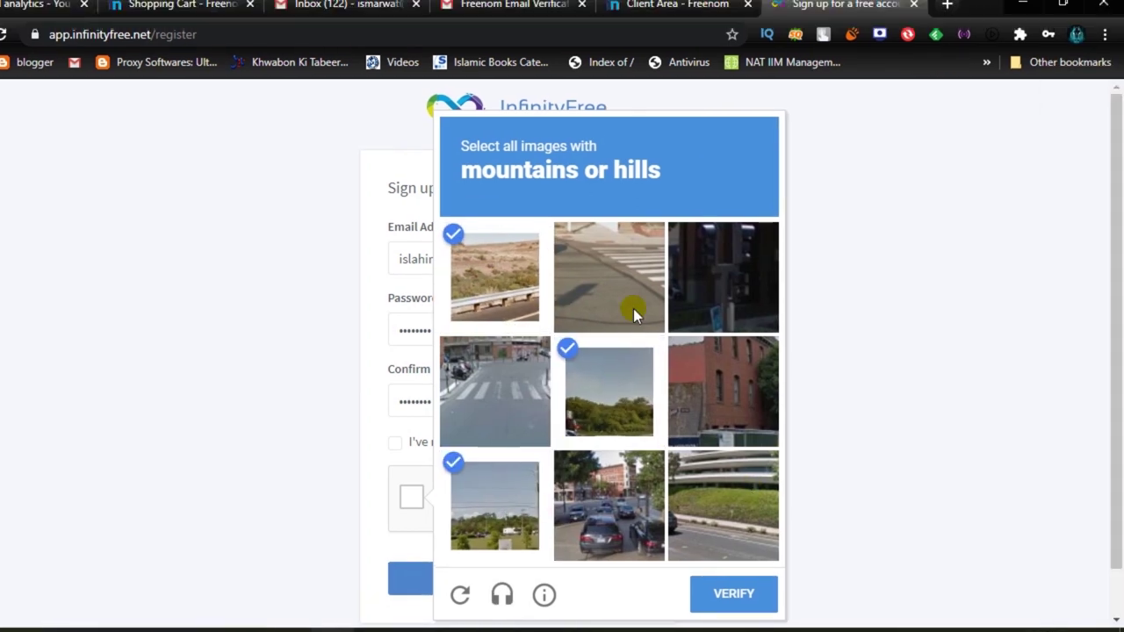
{"action": "left_click", "coordinate": [464, 499]}
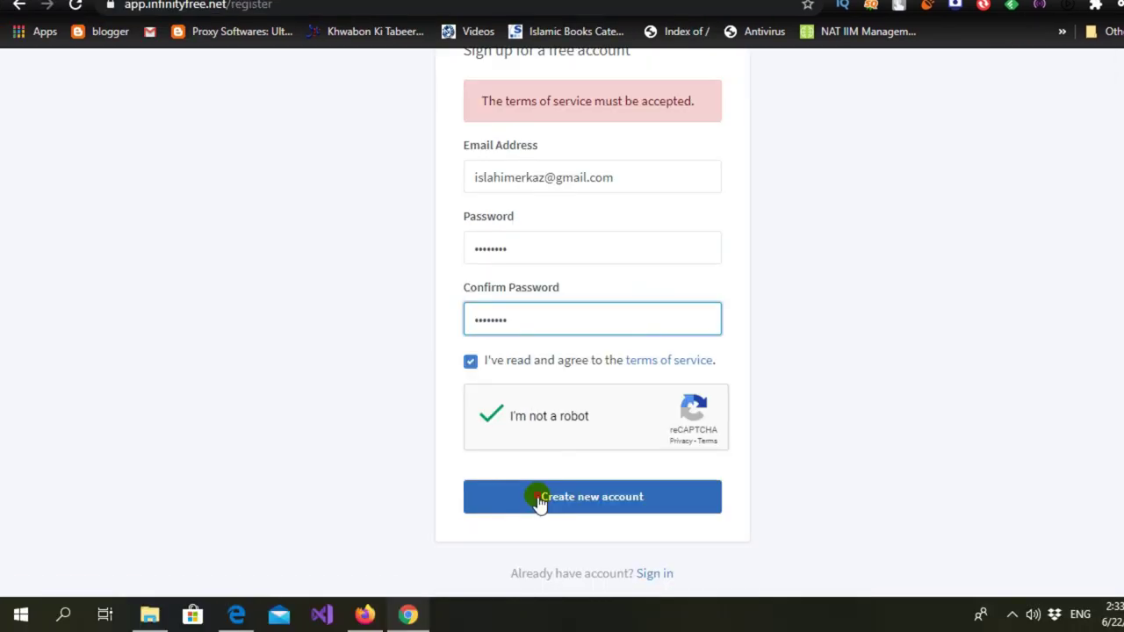
{"action": "left_click", "coordinate": [539, 499]}
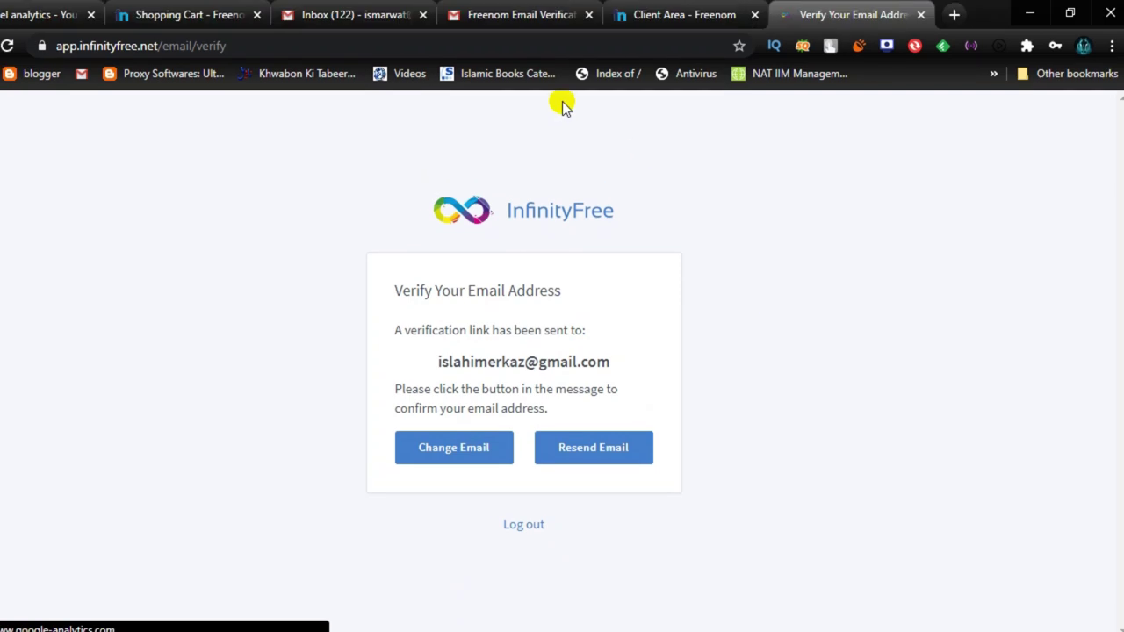
- Save the new account password in the browser and start a Custom Domain hosting account
{"action": "left_click", "coordinate": [977, 324]}
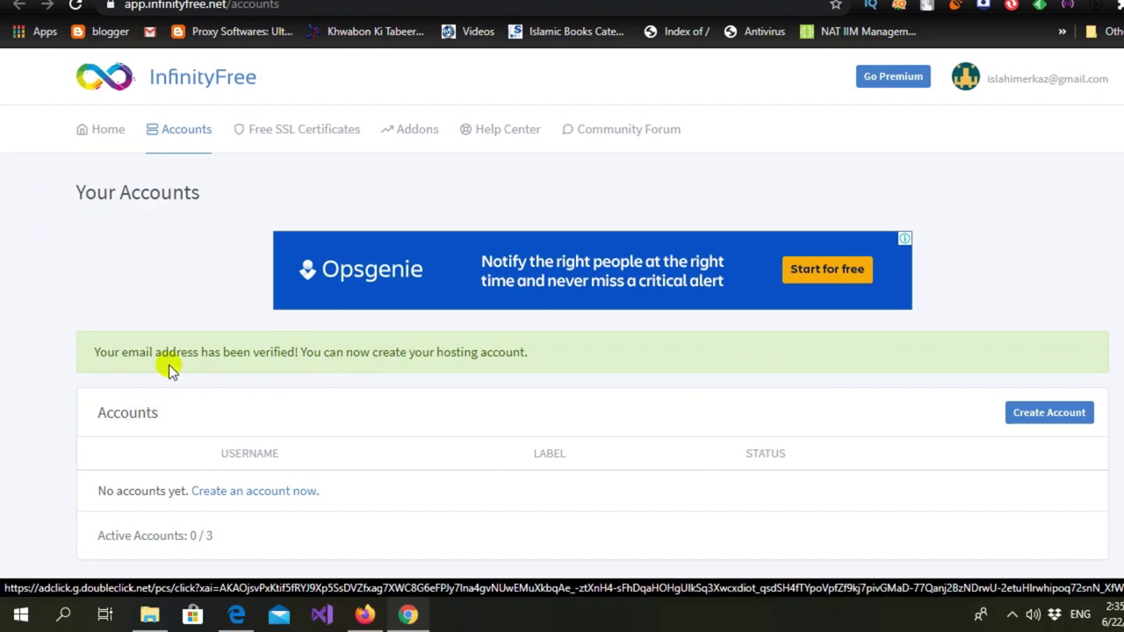
{"action": "left_click_drag", "start_coordinate": [101, 351], "coordinate": [609, 336]}
{"action": "scroll", "coordinate": [737, 357], "scroll_direction": "down", "scroll_amount": 3}
{"action": "scroll", "coordinate": [836, 344], "scroll_direction": "up", "scroll_amount": 2}
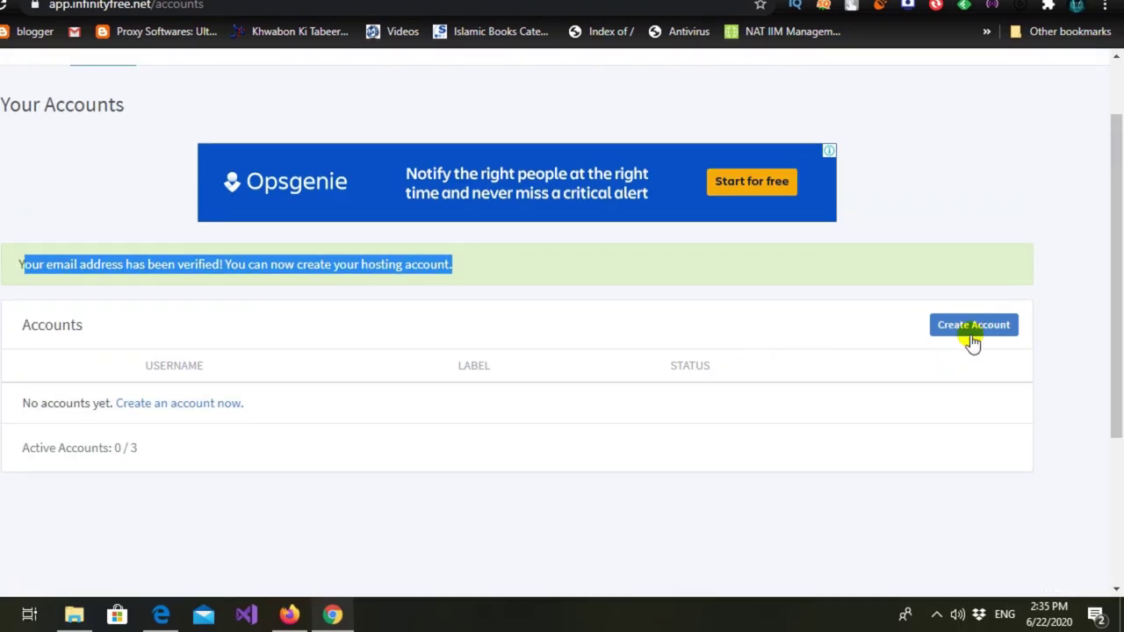
{"action": "left_click", "coordinate": [972, 332]}
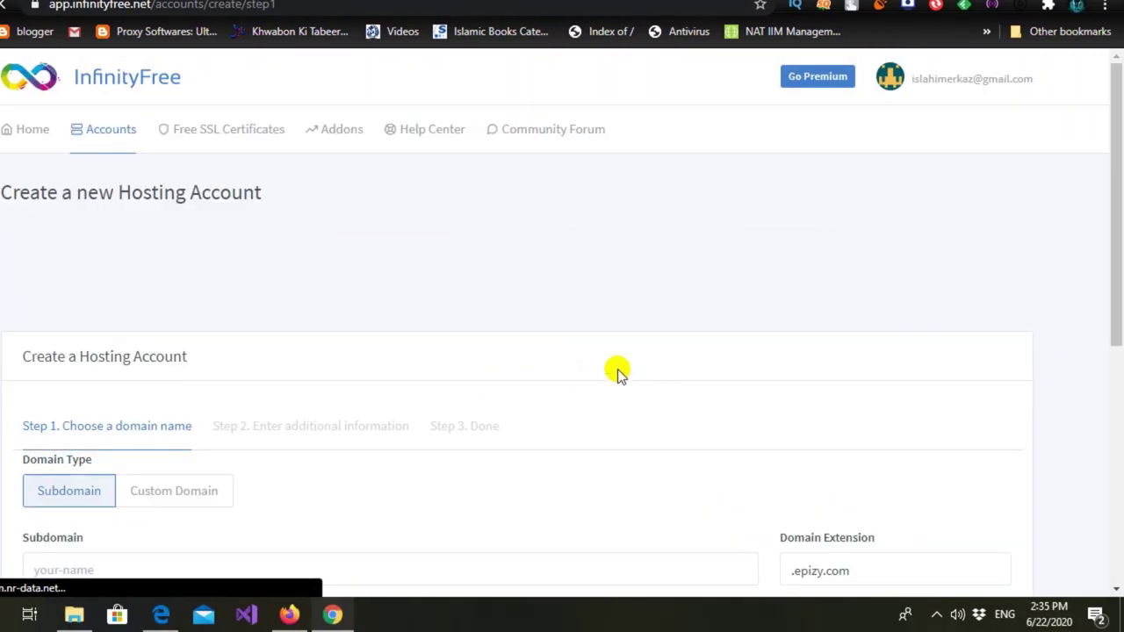
{"action": "scroll", "coordinate": [530, 348], "scroll_direction": "down", "scroll_amount": 1}
{"action": "left_click", "coordinate": [237, 316]}
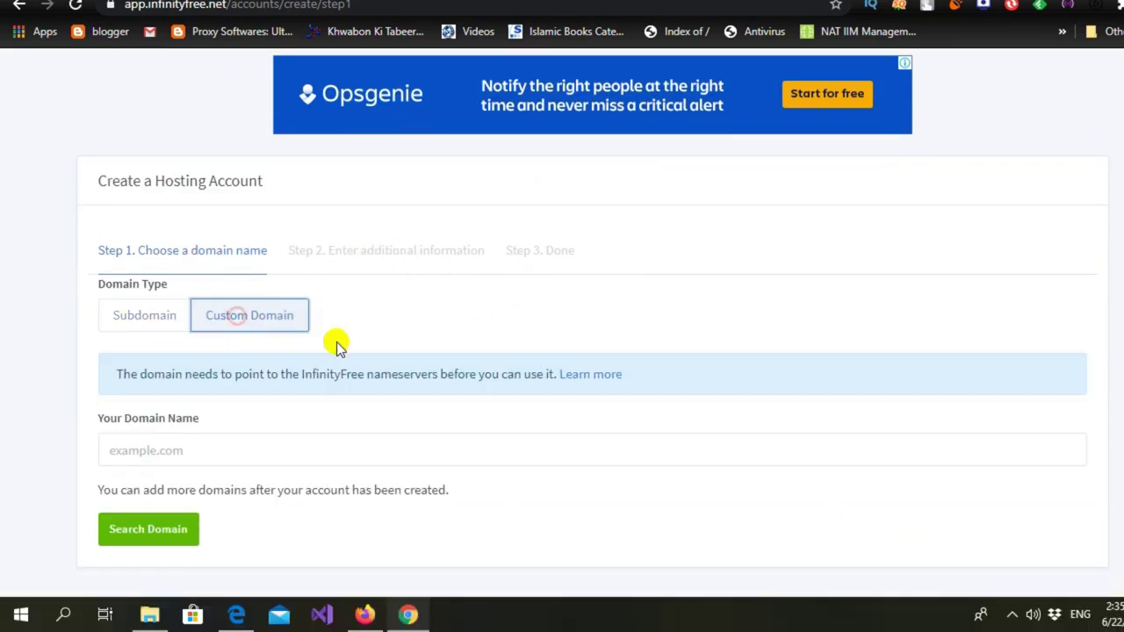
- Copy marwat-tech.cf from the Freenom domain page and focus InfinityFree's domain field
{"action": "left_click", "coordinate": [711, 18]}
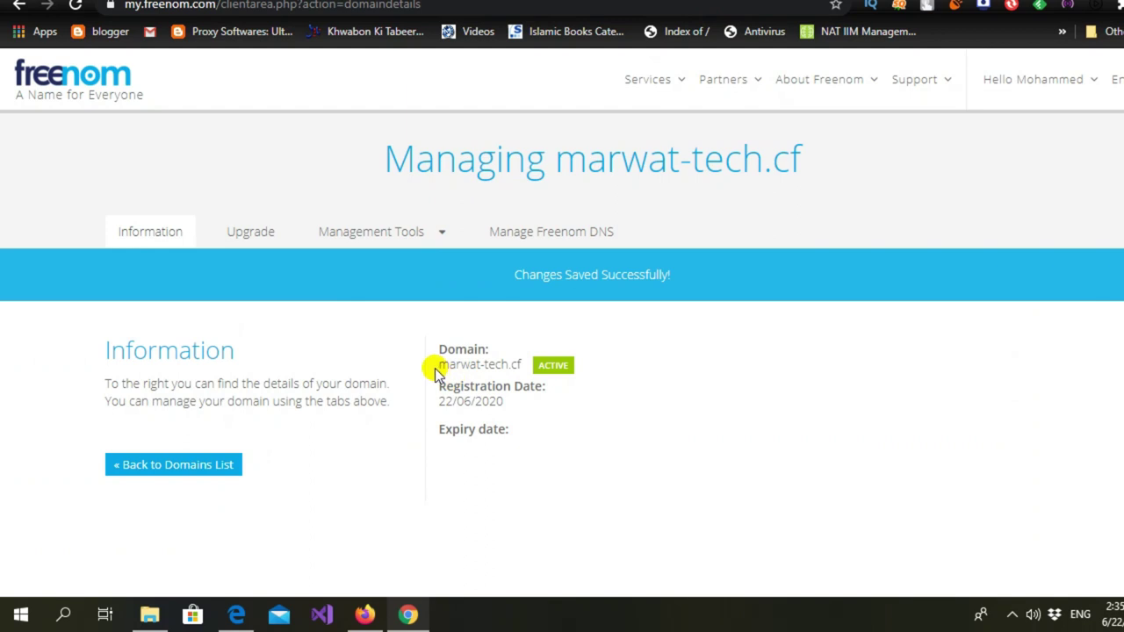
{"action": "left_click_drag", "start_coordinate": [437, 371], "coordinate": [501, 373]}
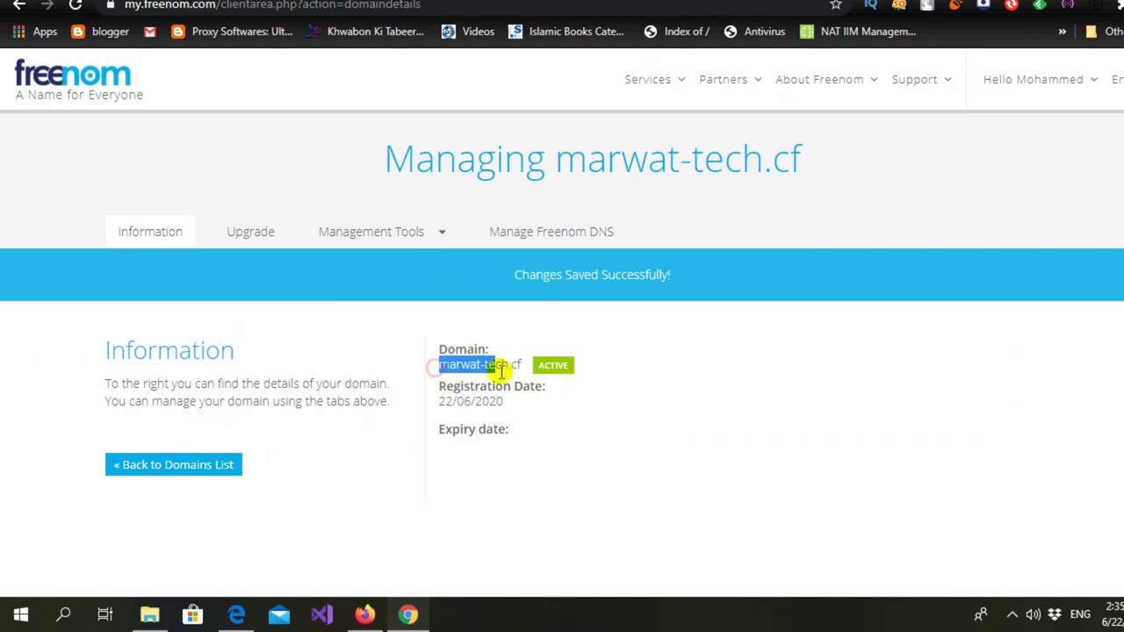
{"action": "right_click", "coordinate": [505, 363]}
{"action": "left_click", "coordinate": [537, 385]}
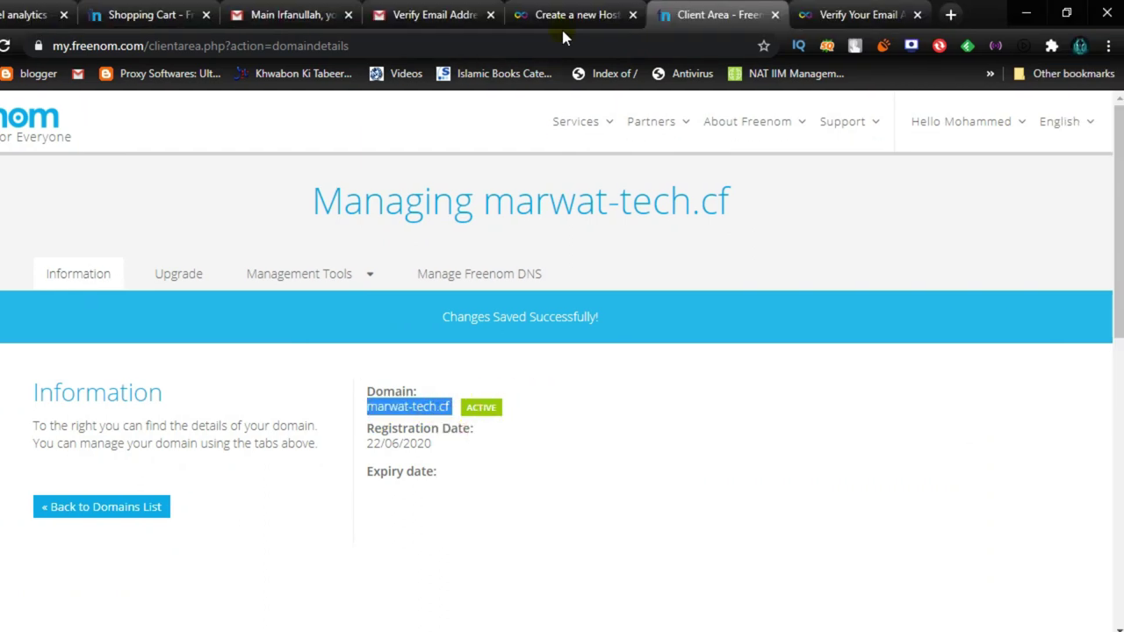
{"action": "left_click", "coordinate": [518, 12]}
{"action": "left_click", "coordinate": [145, 496]}
- Paste marwat-tech.cf as the custom domain and confirm it is available
{"action": "right_click", "coordinate": [143, 498]}
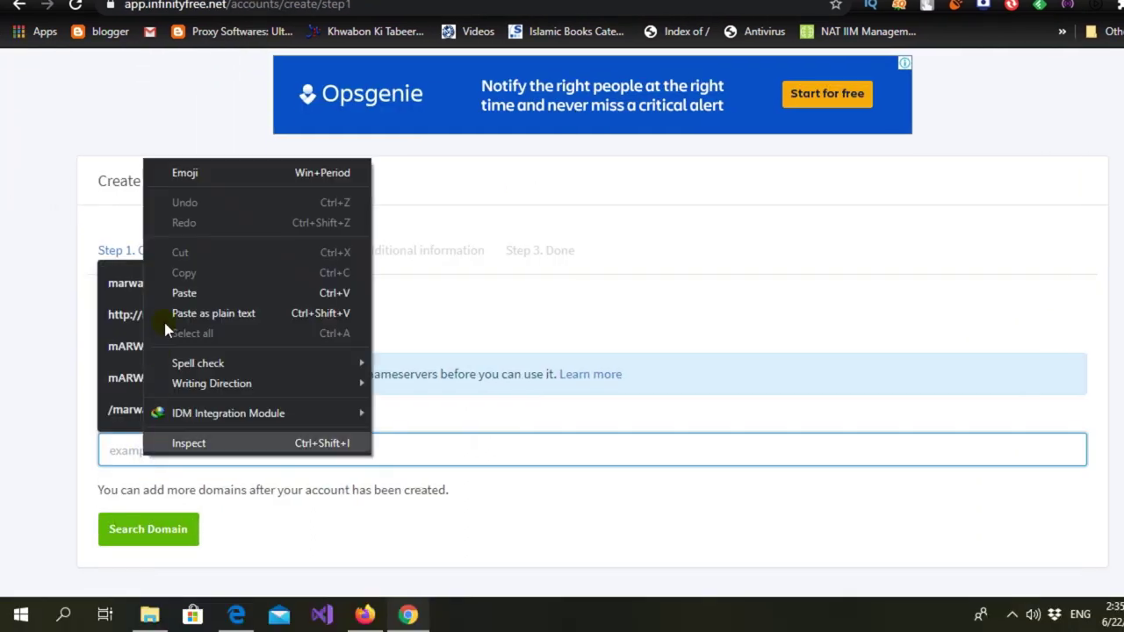
{"action": "left_click", "coordinate": [169, 335]}
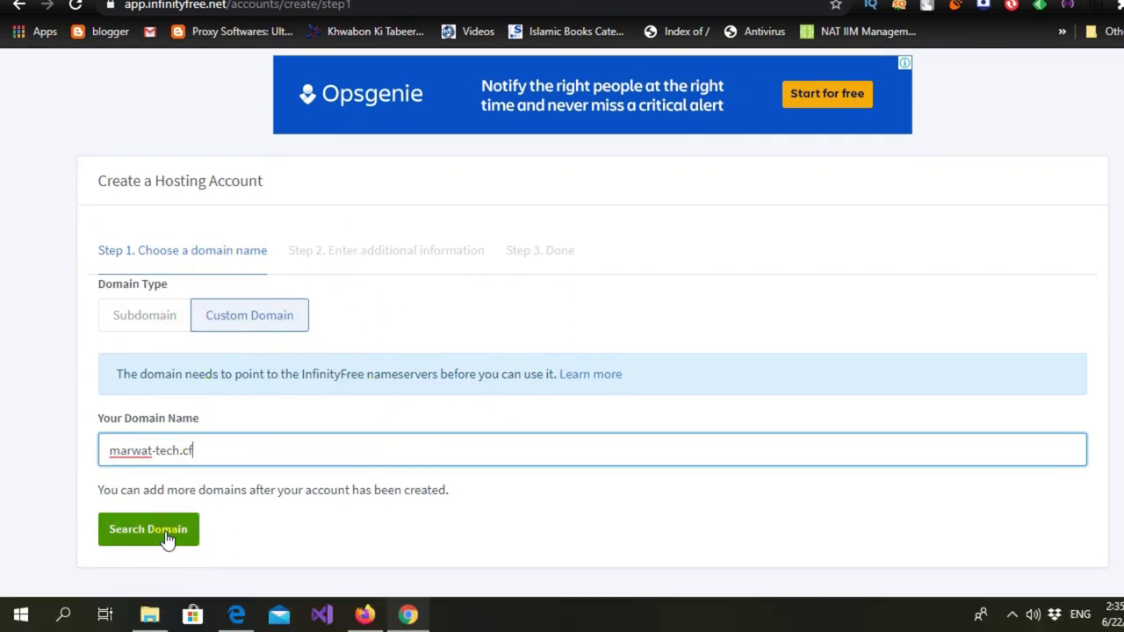
{"action": "left_click", "coordinate": [167, 576]}
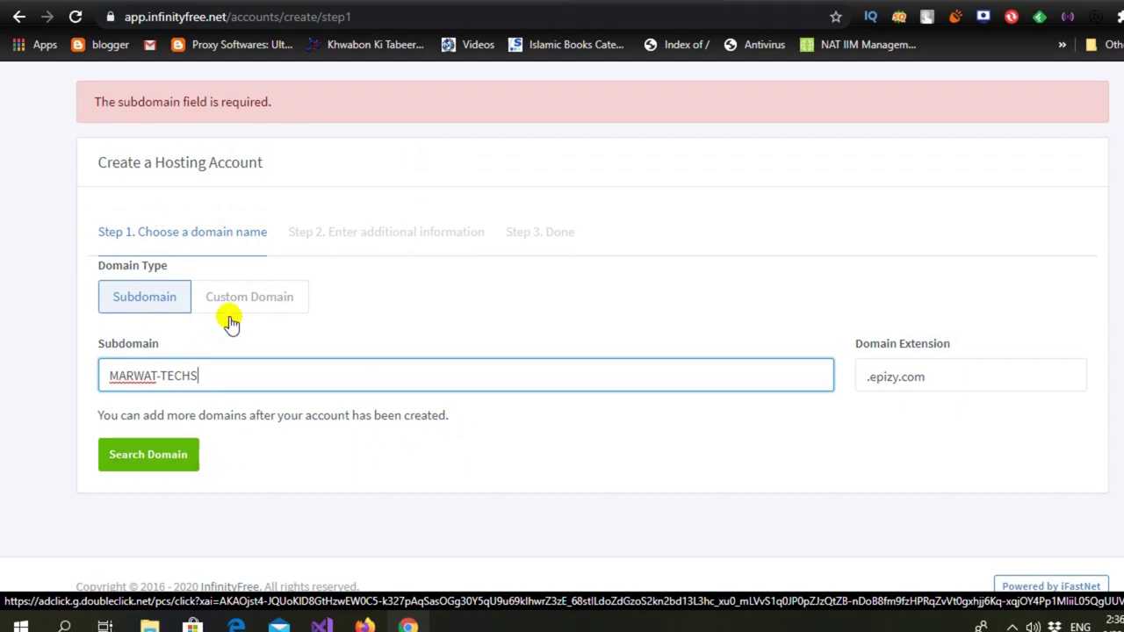
{"action": "left_click", "coordinate": [228, 365]}
{"action": "left_click", "coordinate": [233, 439]}
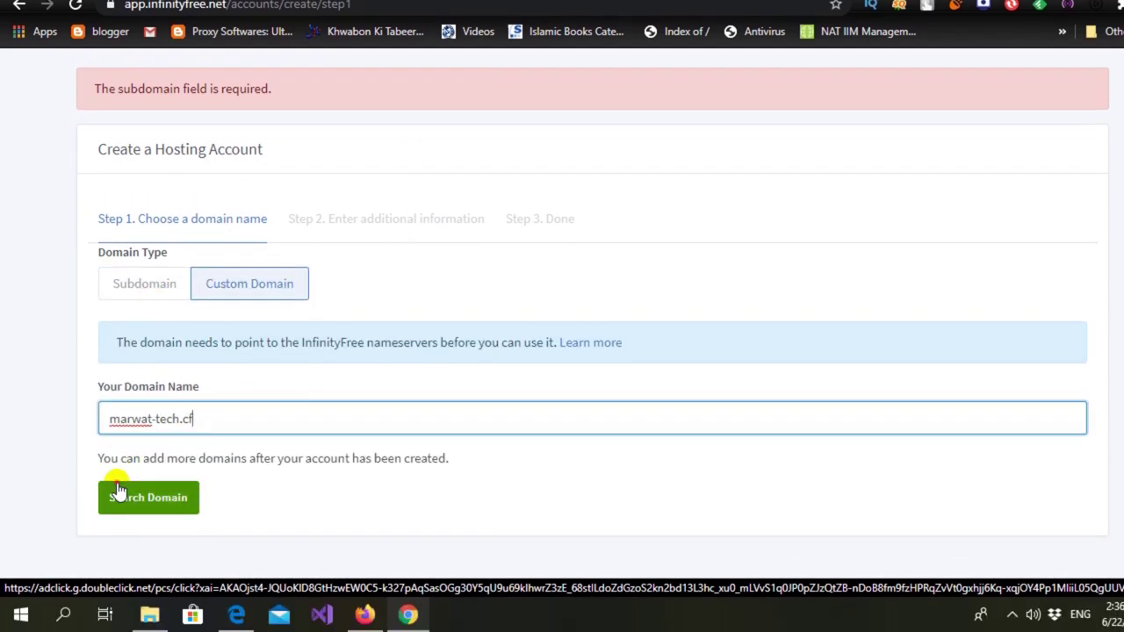
{"action": "left_click", "coordinate": [118, 510]}
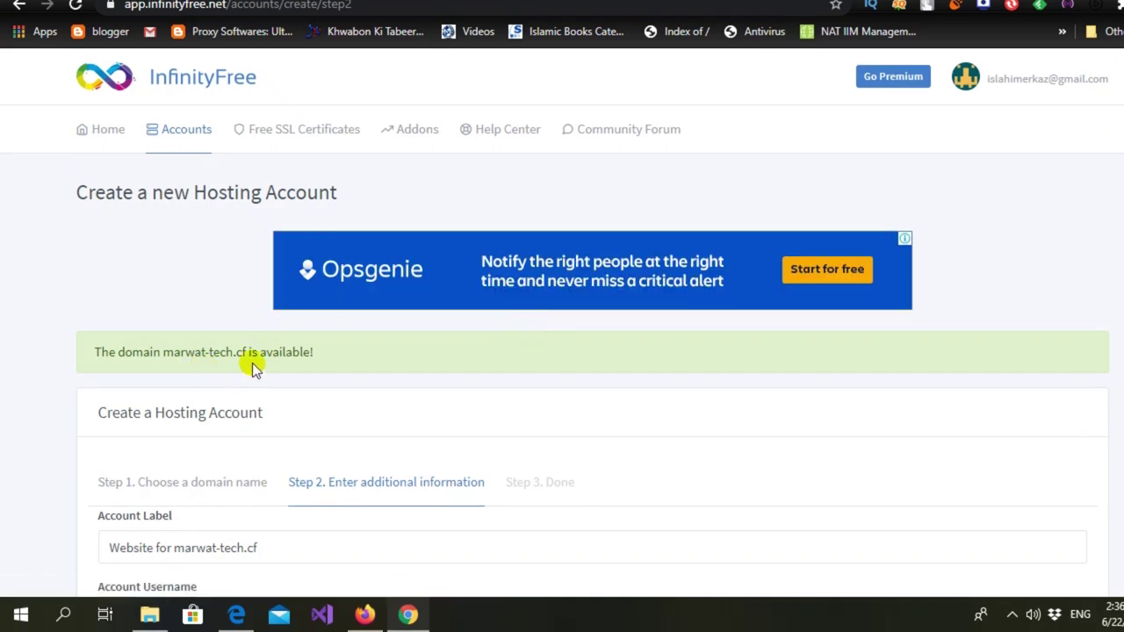
- Pass the reCAPTCHA check and create the hosting account
{"action": "left_click_drag", "start_coordinate": [325, 354], "coordinate": [98, 352]}
{"action": "scroll", "coordinate": [296, 357], "scroll_direction": "down", "scroll_amount": 3}
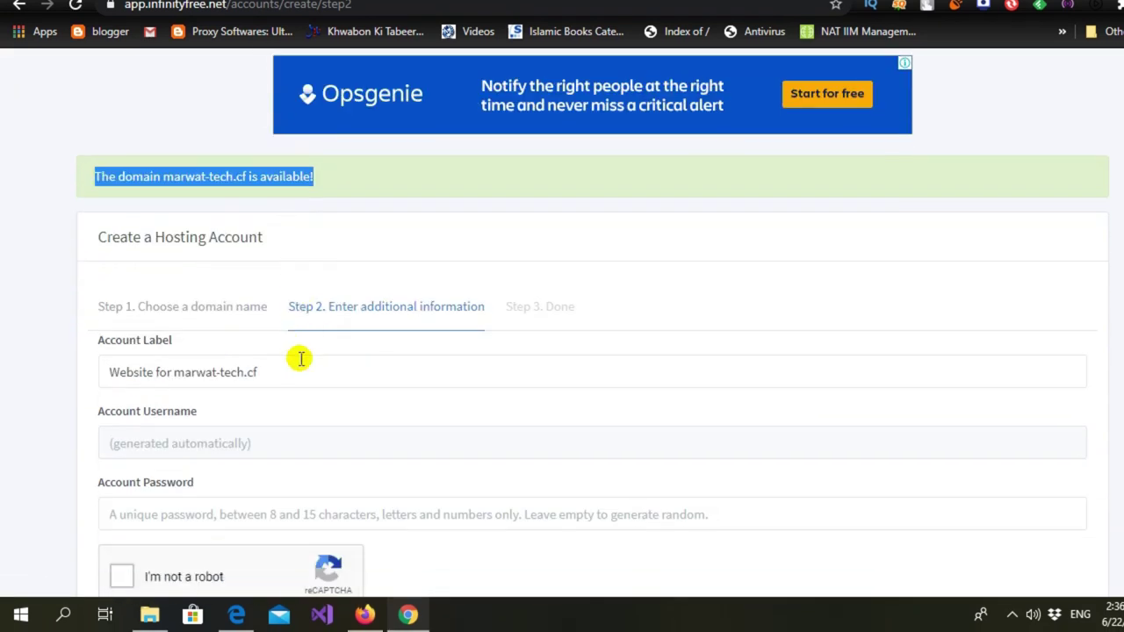
{"action": "left_click", "coordinate": [122, 488]}
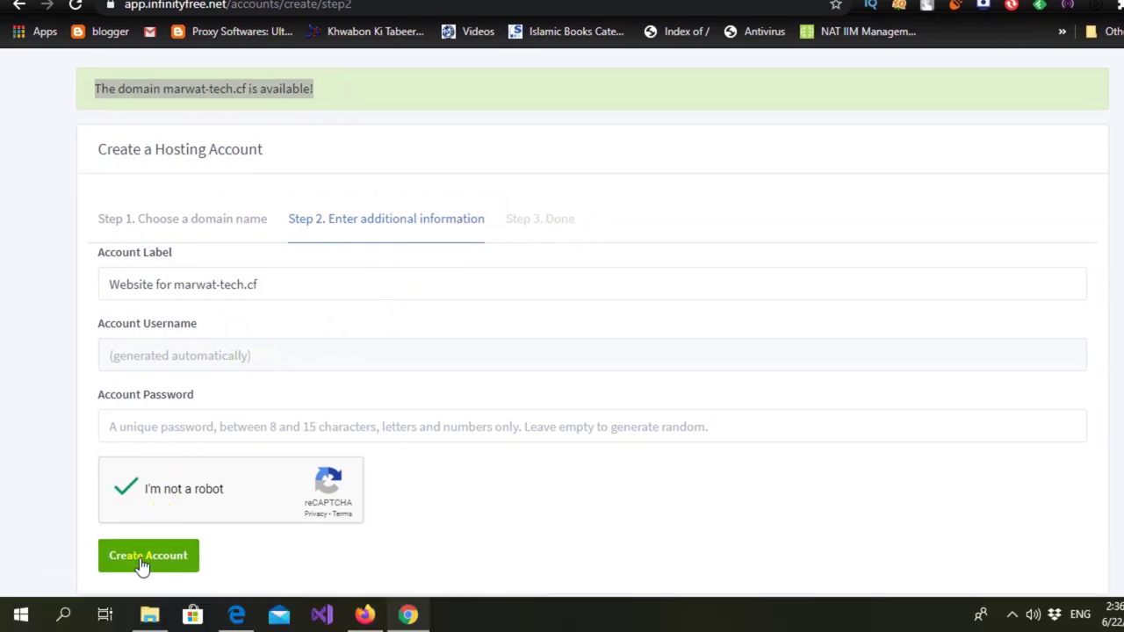
{"action": "left_click", "coordinate": [121, 603]}
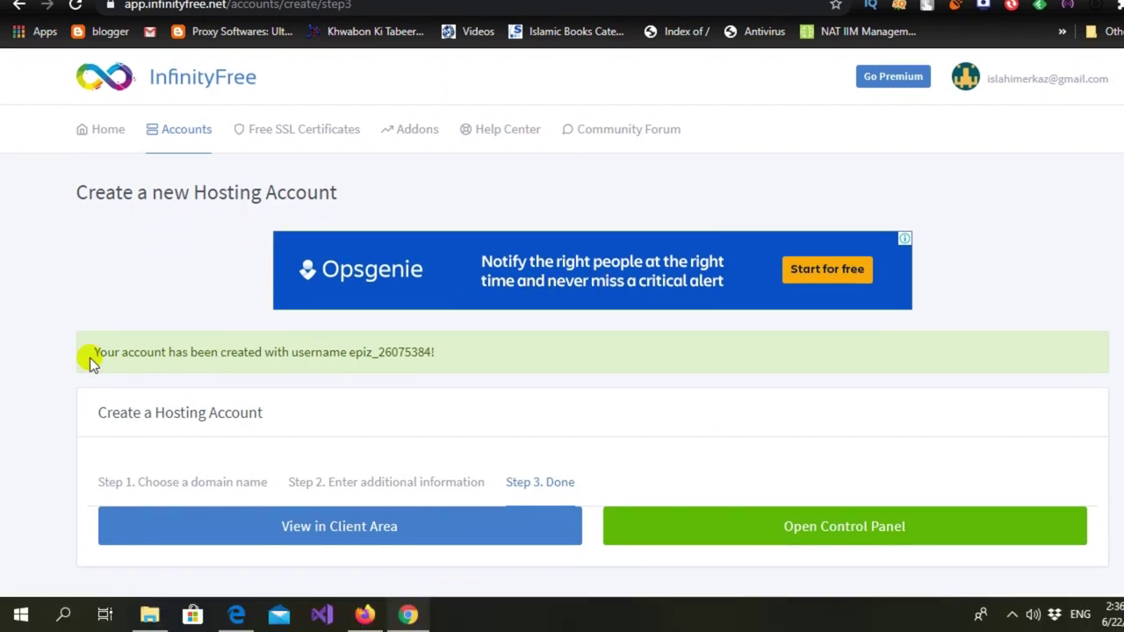
- Open the new marwat-tech.cf account in the client area
{"action": "left_click_drag", "start_coordinate": [90, 357], "coordinate": [470, 347]}
{"action": "scroll", "coordinate": [498, 351], "scroll_direction": "down", "scroll_amount": 2}
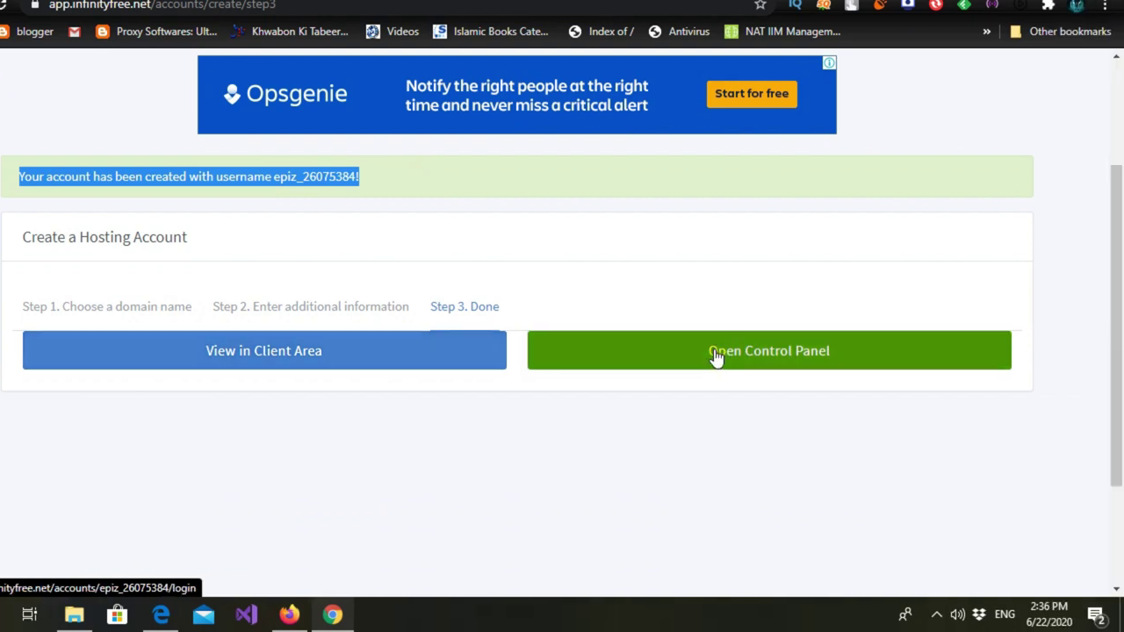
{"action": "left_click", "coordinate": [426, 358]}
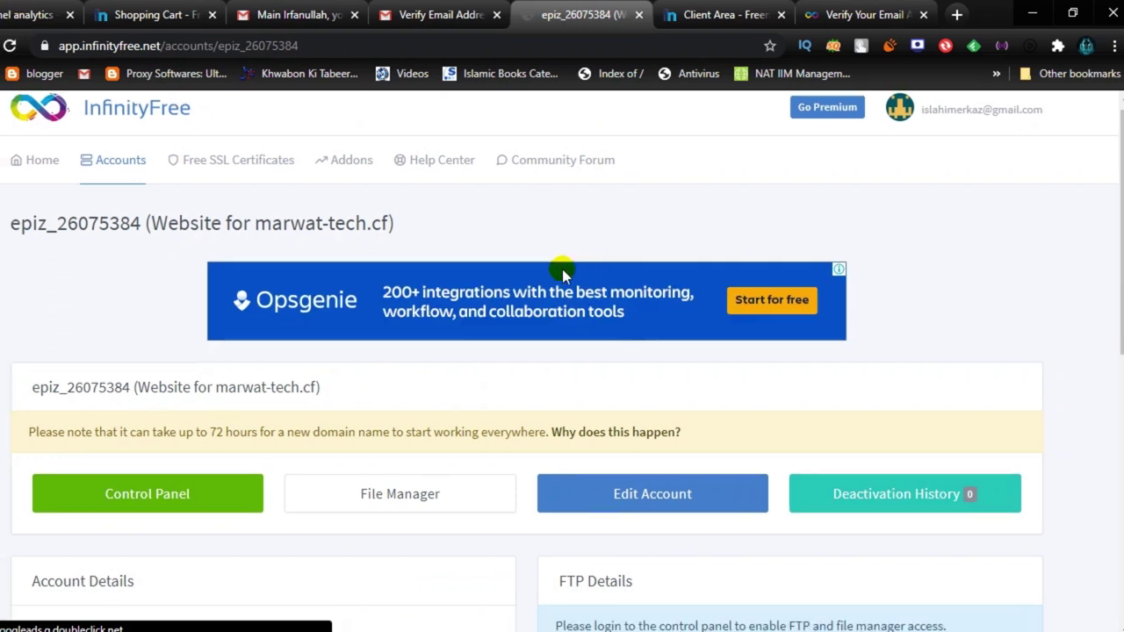
- Review the Account, FTP and MySQL details, then open the Control Panel
{"action": "scroll", "coordinate": [562, 268], "scroll_direction": "down", "scroll_amount": 2}
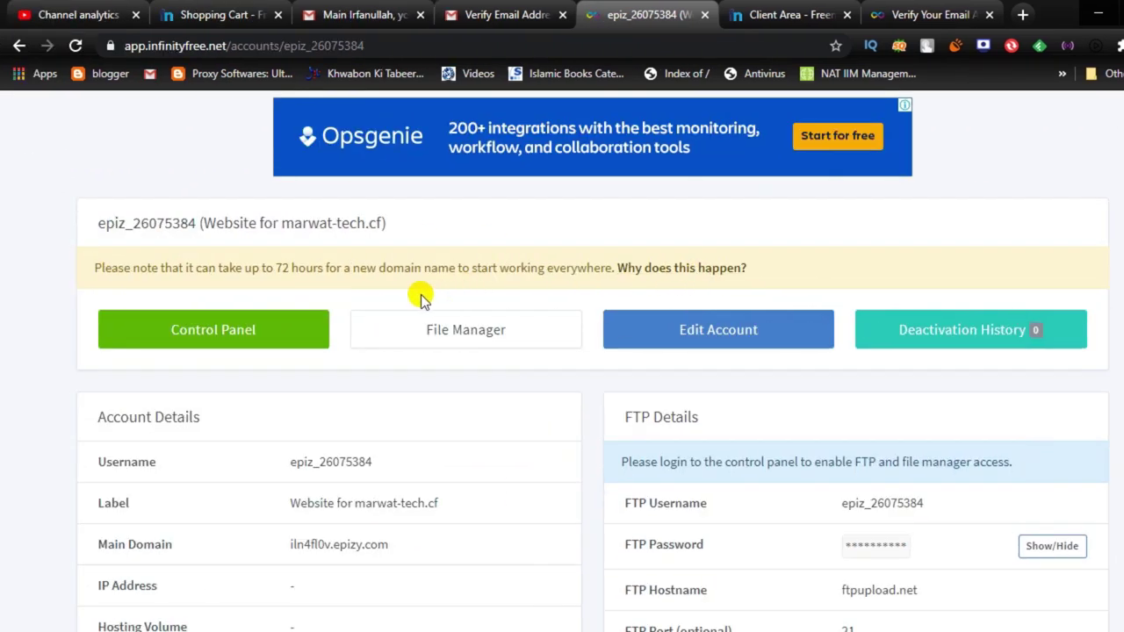
{"action": "scroll", "coordinate": [419, 296], "scroll_direction": "down", "scroll_amount": 2}
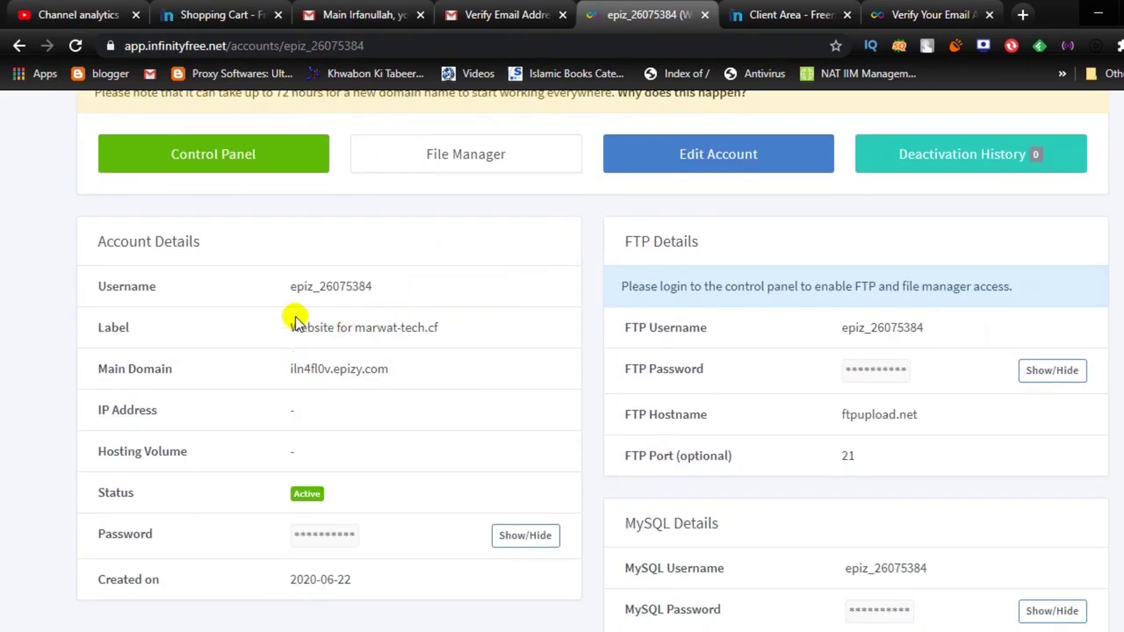
{"action": "left_click_drag", "start_coordinate": [456, 321], "coordinate": [243, 327]}
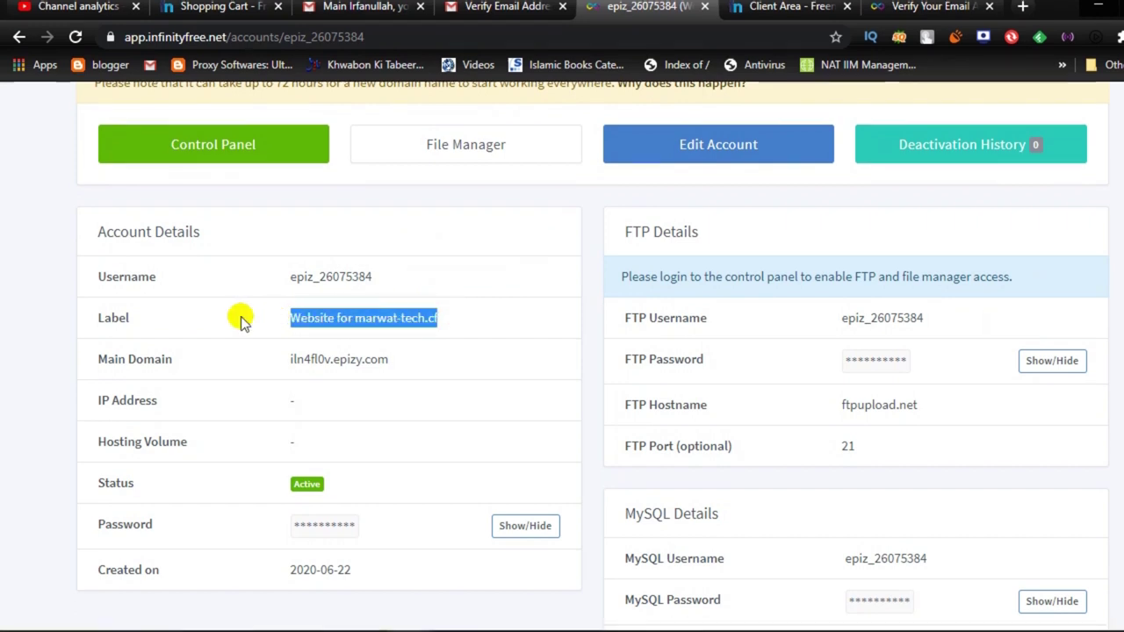
{"action": "scroll", "coordinate": [241, 328], "scroll_direction": "down", "scroll_amount": 2}
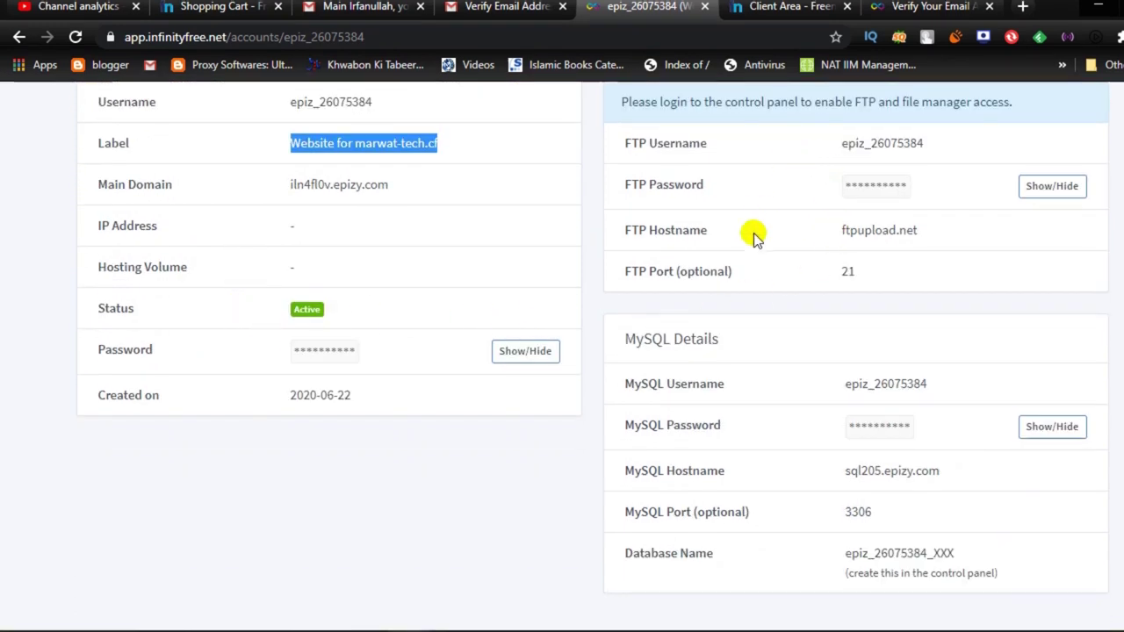
{"action": "scroll", "coordinate": [756, 235], "scroll_direction": "down", "scroll_amount": 1}
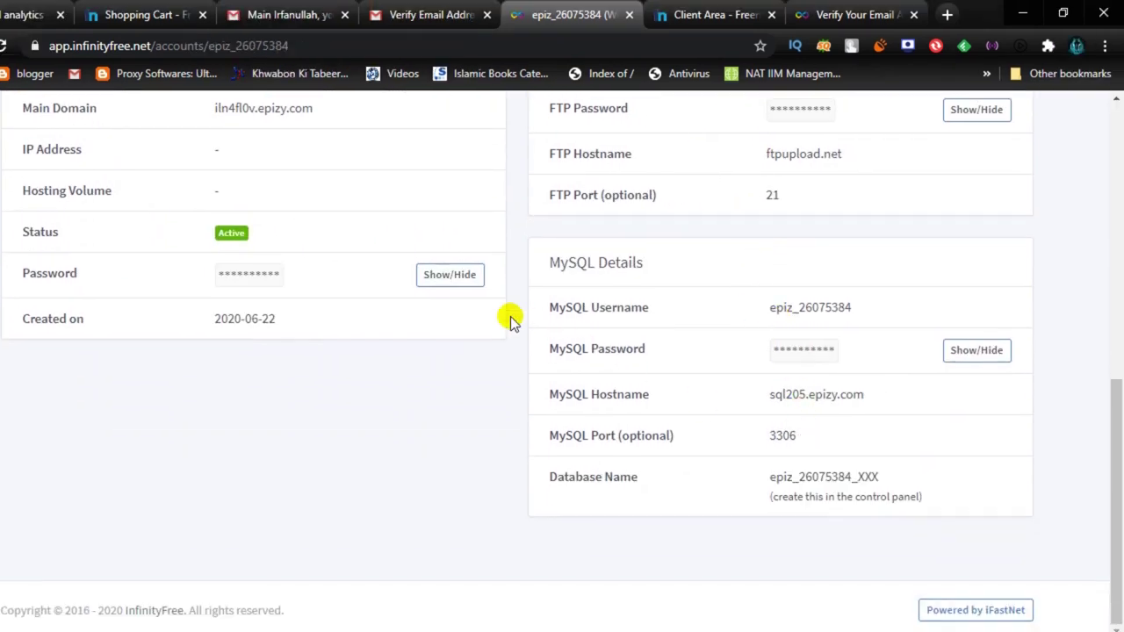
{"action": "scroll", "coordinate": [512, 319], "scroll_direction": "up", "scroll_amount": 5}
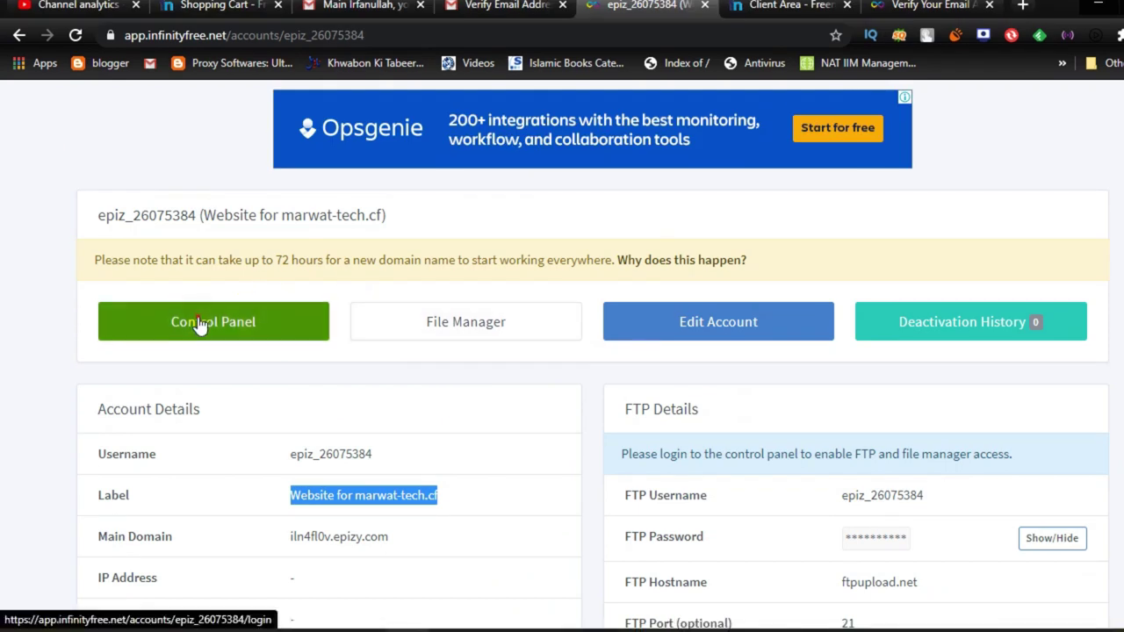
{"action": "left_click", "coordinate": [215, 316]}
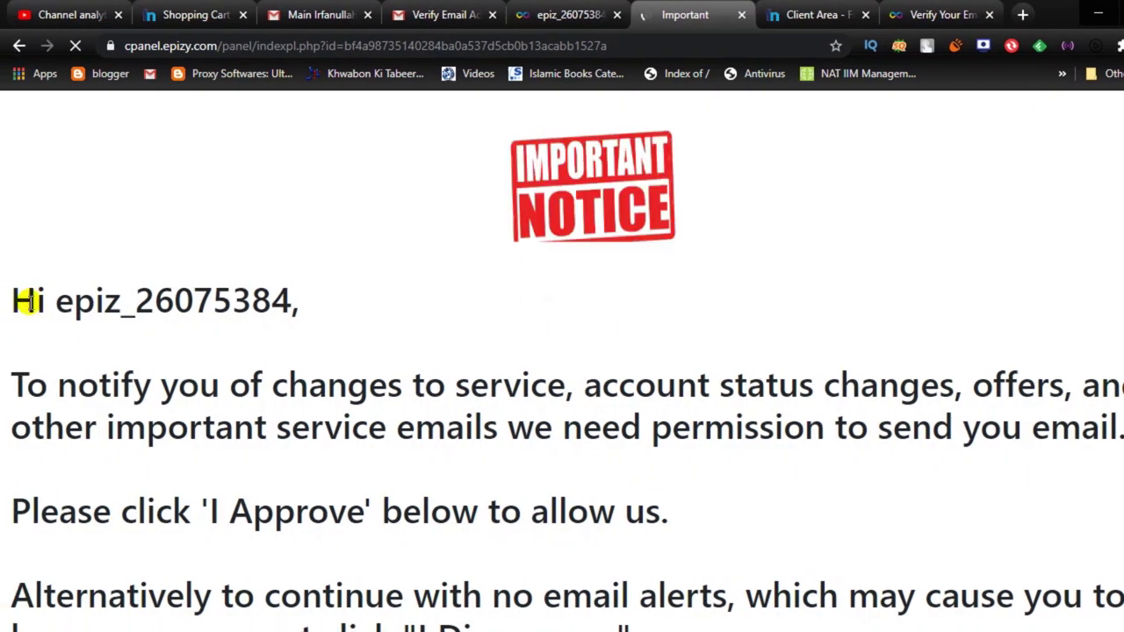
- Allow InfinityFree to send service emails from the Important Notice
{"action": "scroll", "coordinate": [44, 312], "scroll_direction": "down", "scroll_amount": 1}
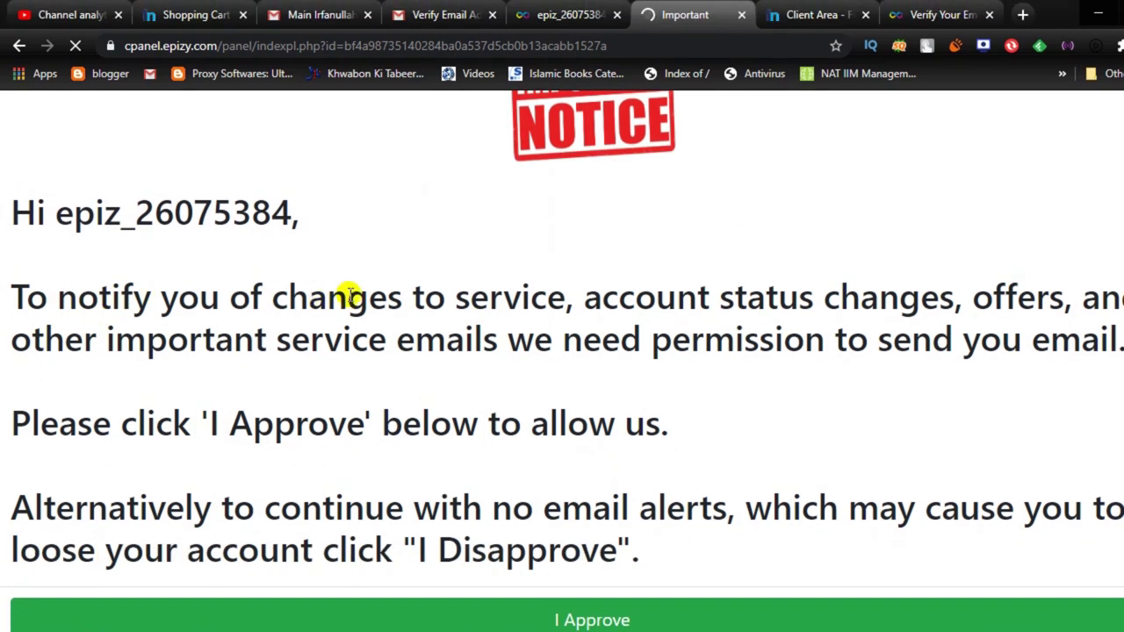
{"action": "scroll", "coordinate": [527, 307], "scroll_direction": "down", "scroll_amount": 1}
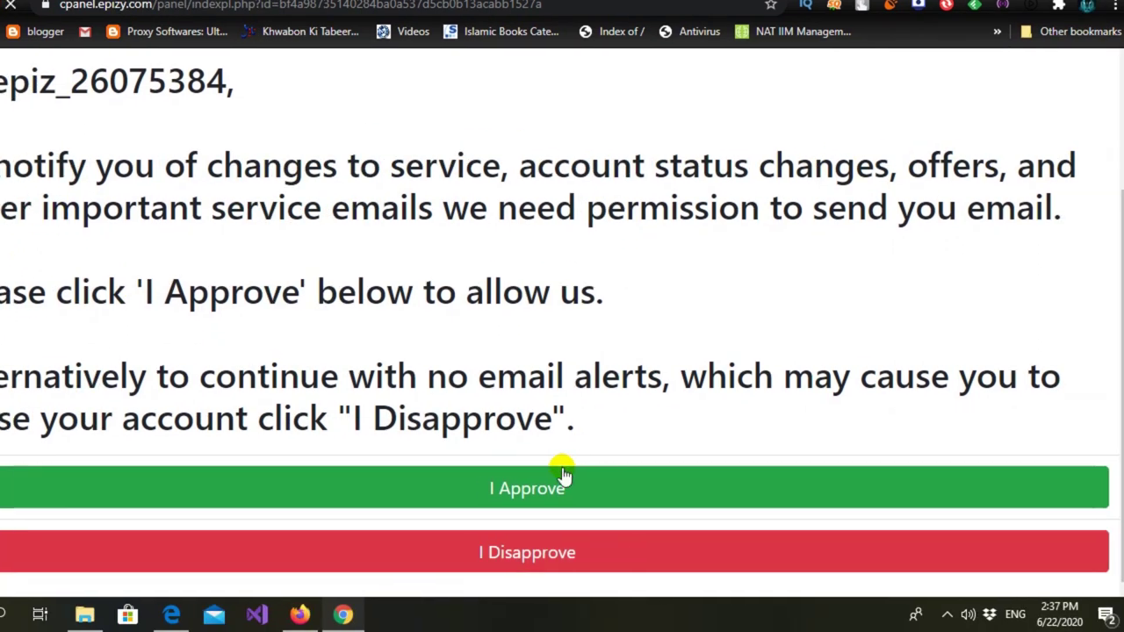
{"action": "left_click", "coordinate": [562, 483]}
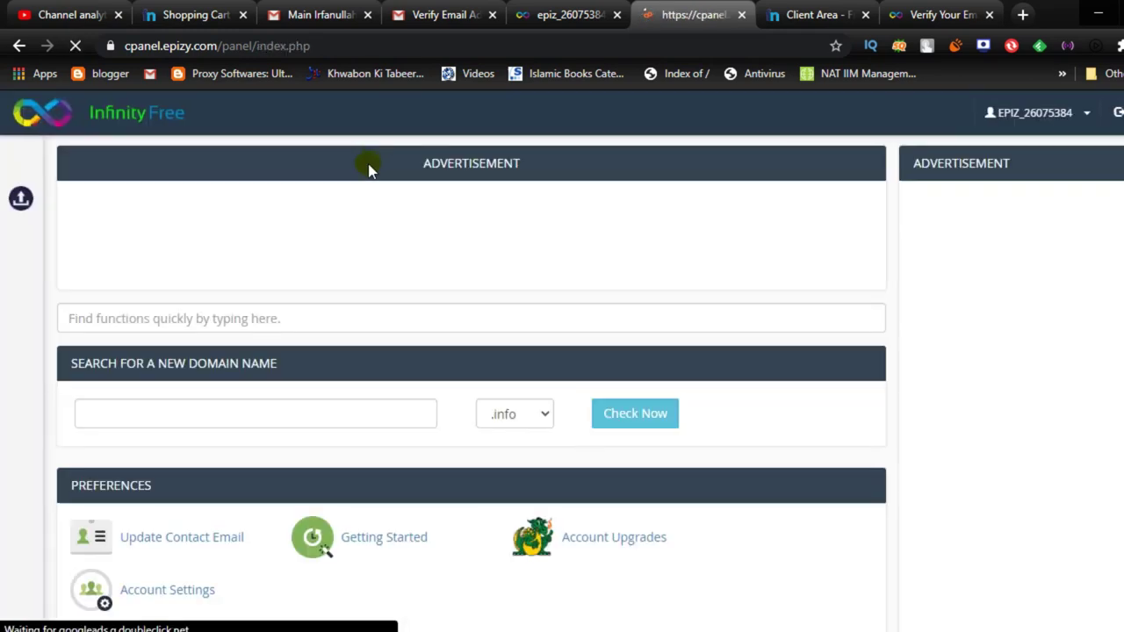
- Verify marwat-tech.cf is listed under Addon Domains, then go back to the control panel home
{"action": "scroll", "coordinate": [301, 211], "scroll_direction": "down", "scroll_amount": 6}
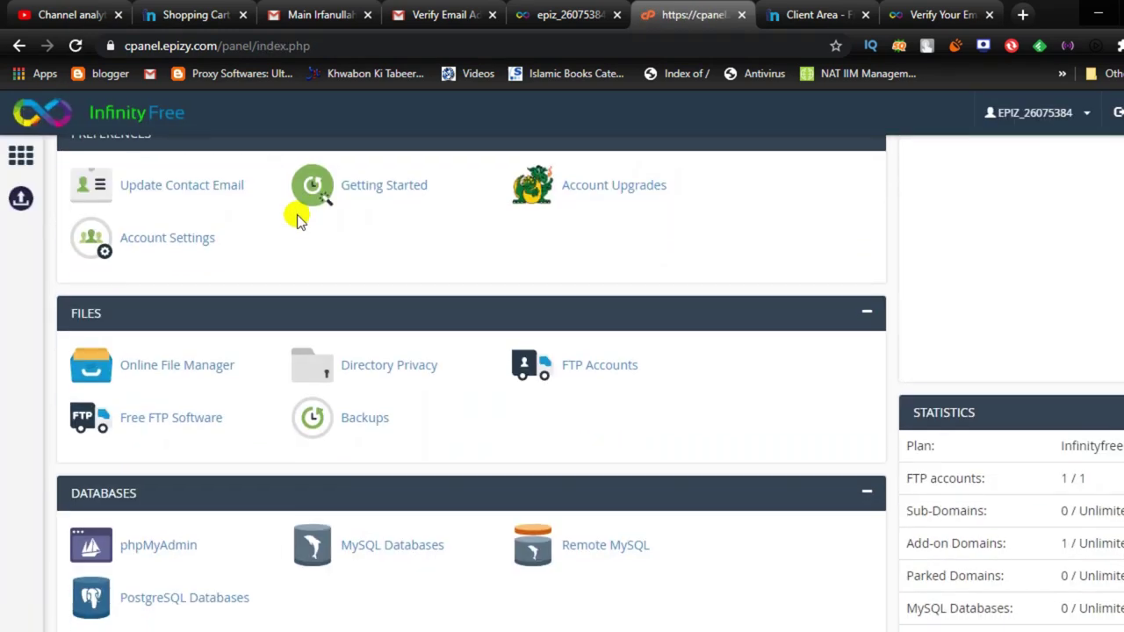
{"action": "scroll", "coordinate": [296, 216], "scroll_direction": "down", "scroll_amount": 2}
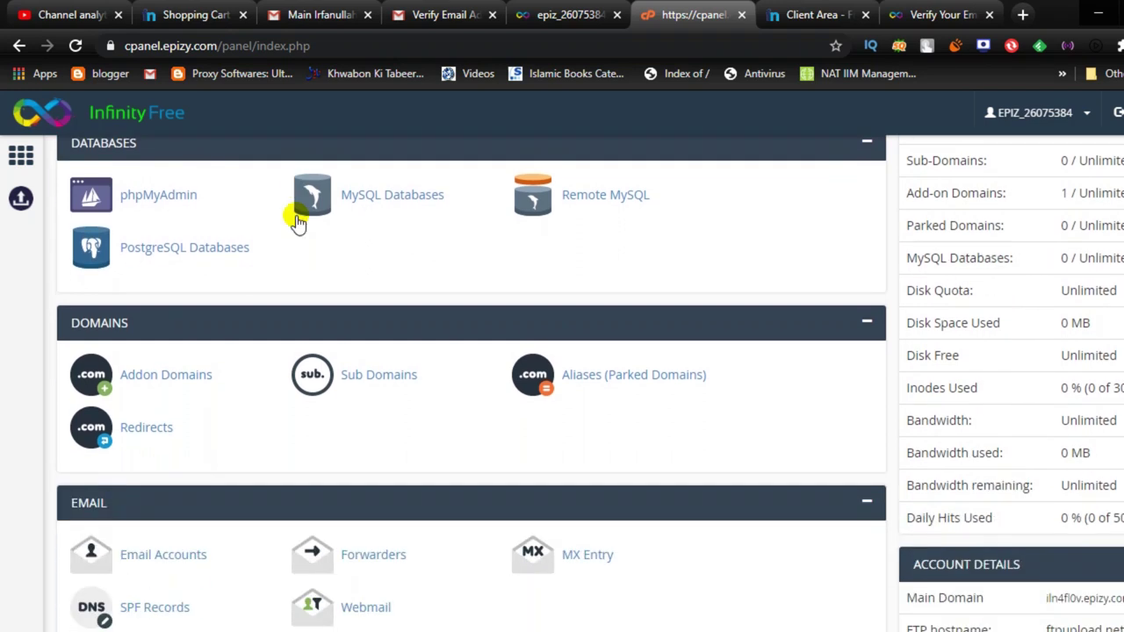
{"action": "scroll", "coordinate": [297, 221], "scroll_direction": "down", "scroll_amount": 1}
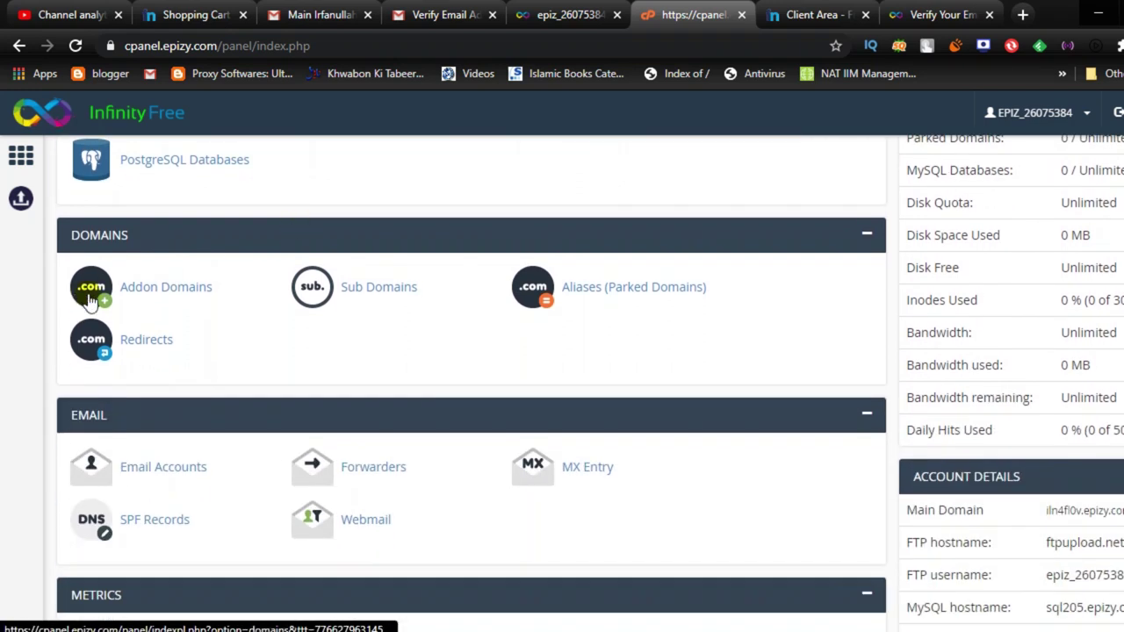
{"action": "left_click", "coordinate": [171, 294]}
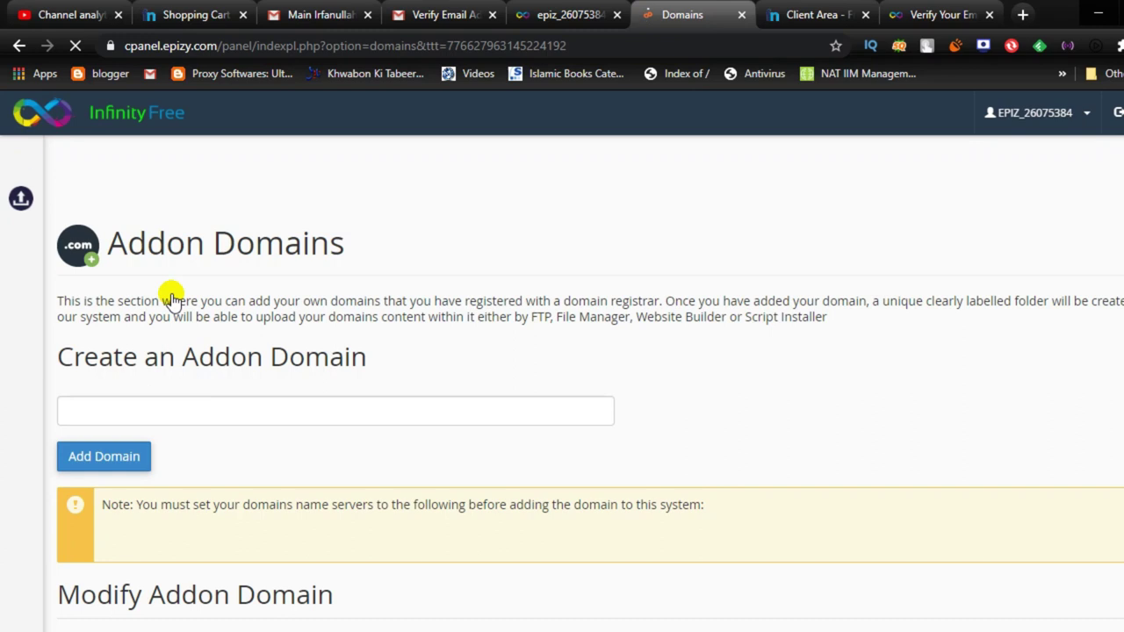
{"action": "scroll", "coordinate": [180, 308], "scroll_direction": "down", "scroll_amount": 4}
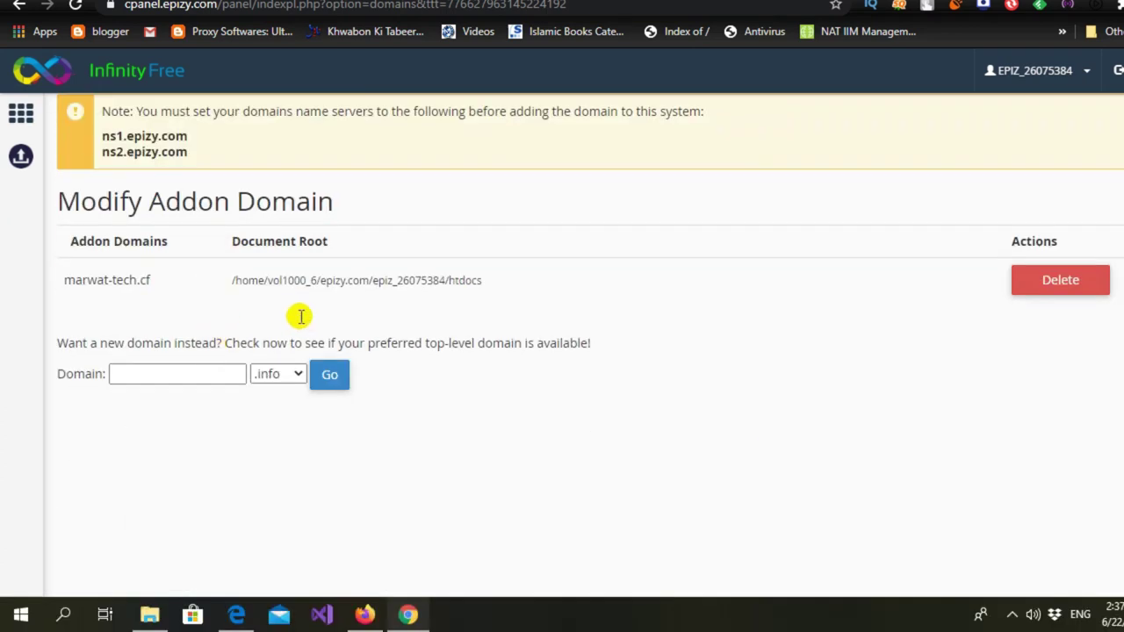
{"action": "left_click_drag", "start_coordinate": [151, 280], "coordinate": [54, 285]}
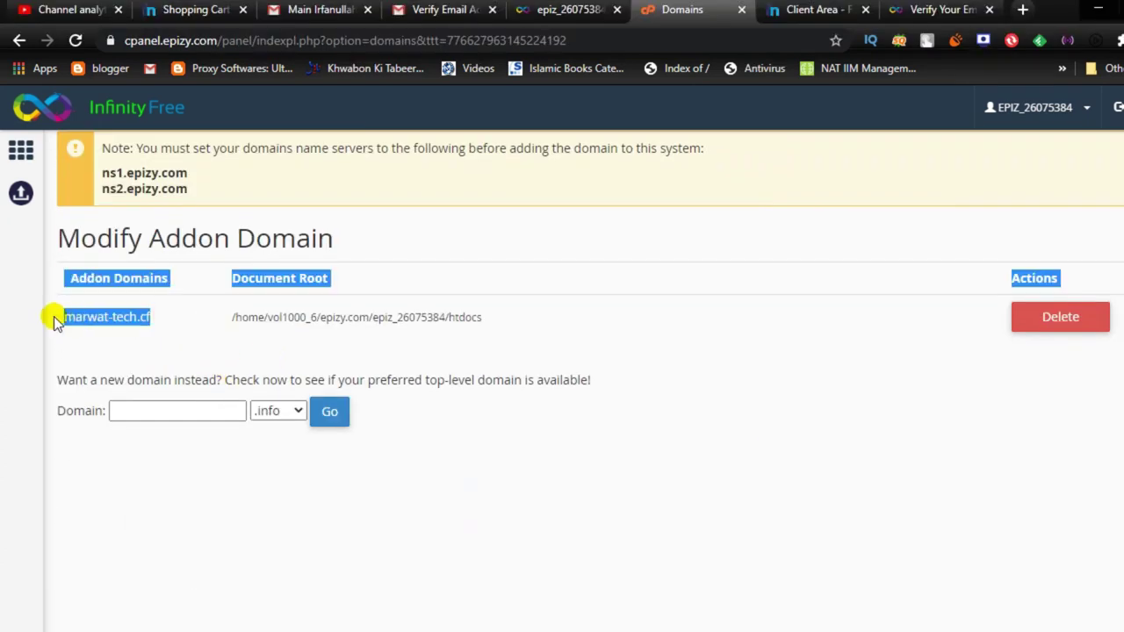
{"action": "left_click", "coordinate": [168, 321]}
{"action": "left_click", "coordinate": [13, 46]}
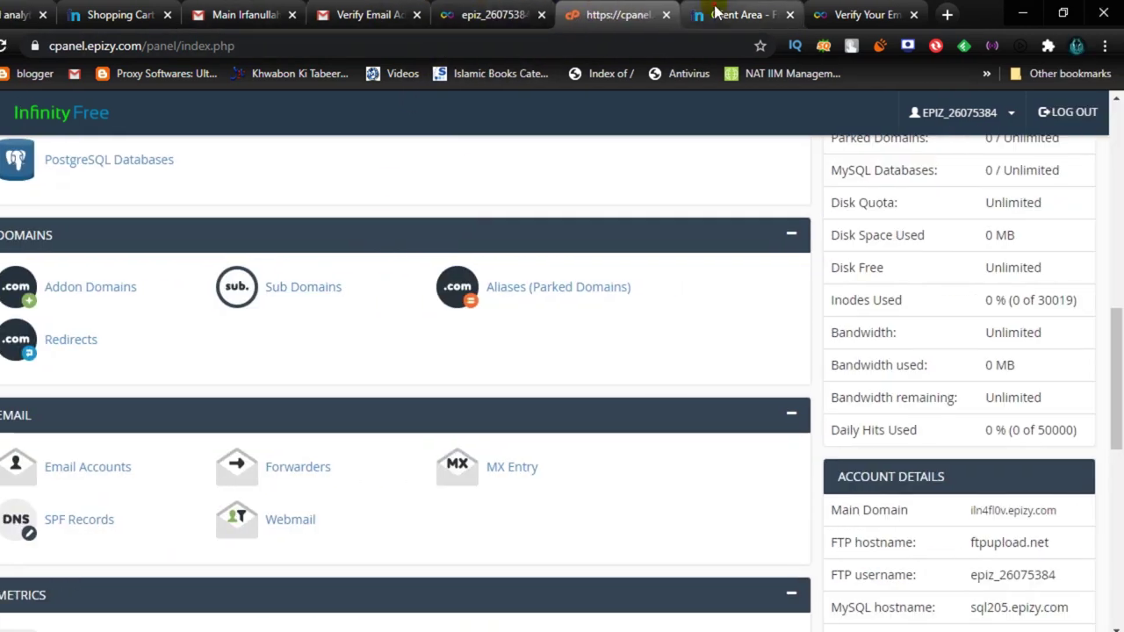
- From Freenom's domain details, return to the domains list and open the marwat-tech.cf site
{"action": "left_click", "coordinate": [716, 12]}
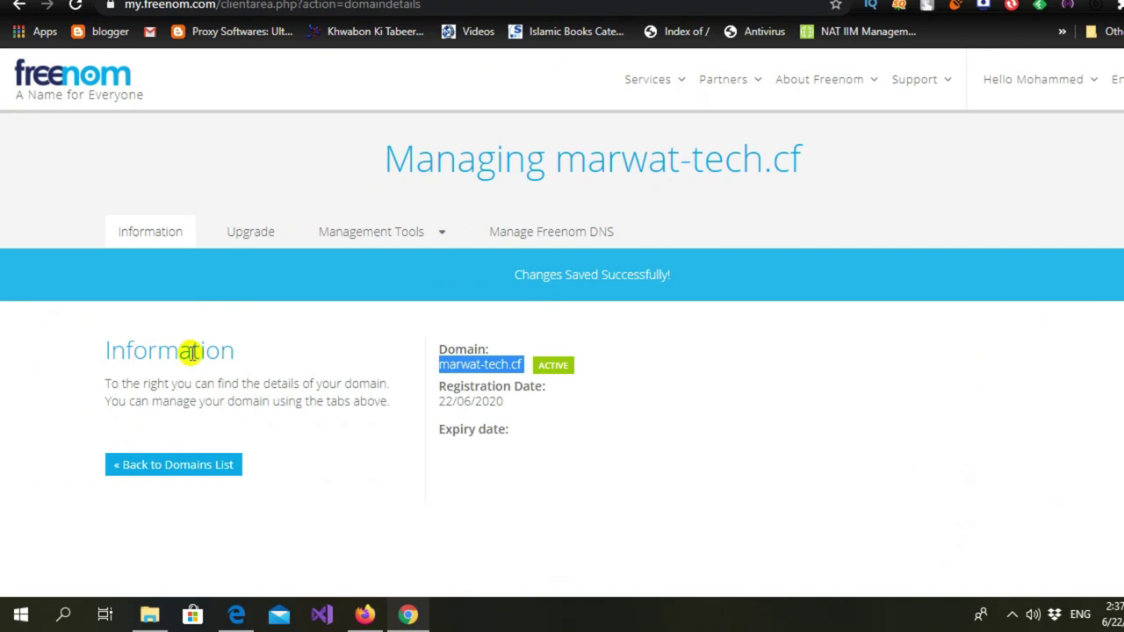
{"action": "left_click", "coordinate": [408, 374]}
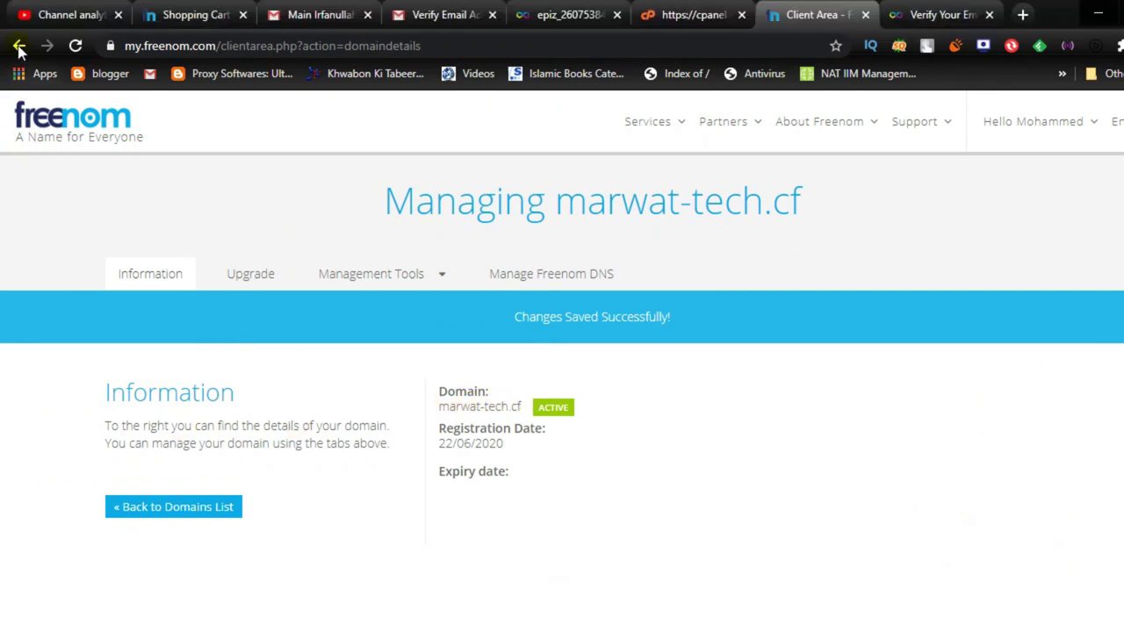
{"action": "left_click", "coordinate": [19, 50]}
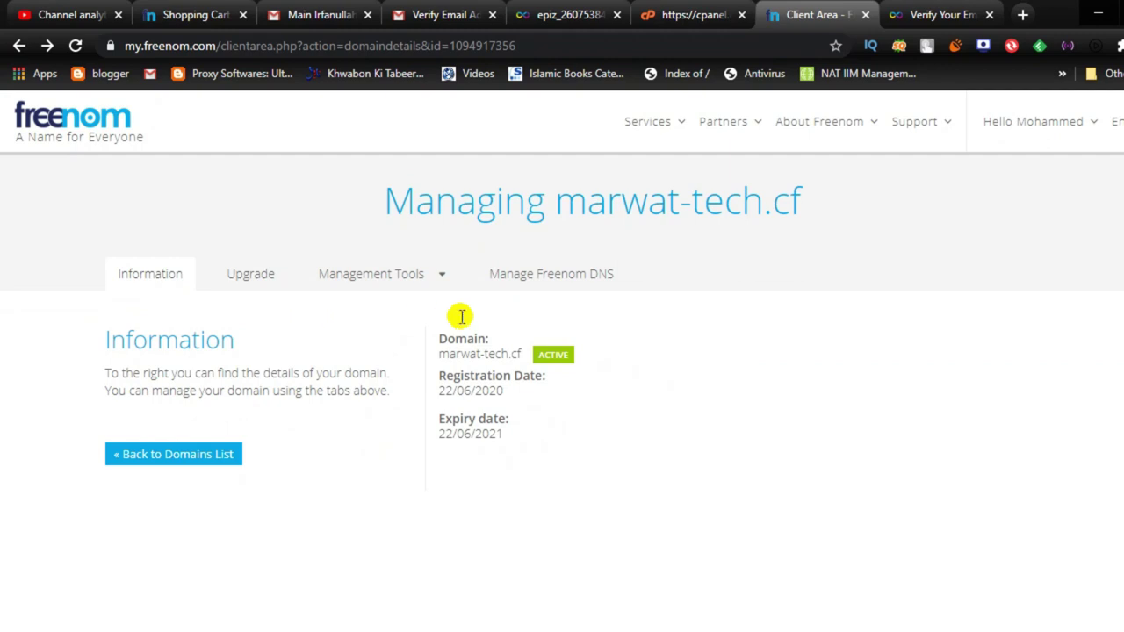
{"action": "left_click", "coordinate": [143, 276]}
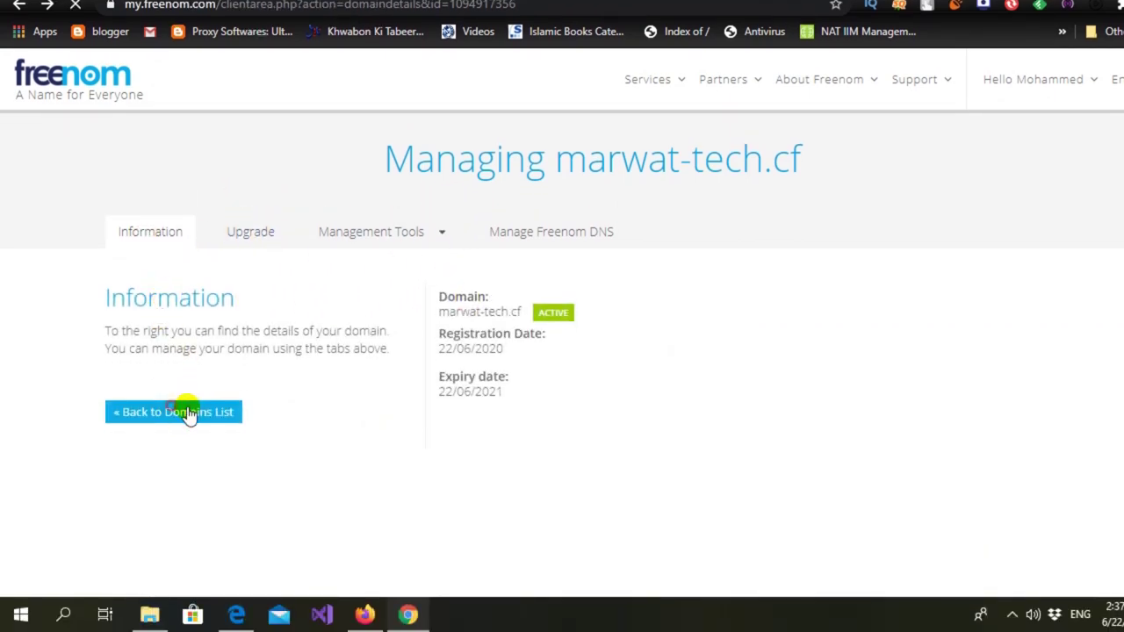
{"action": "left_click", "coordinate": [186, 455]}
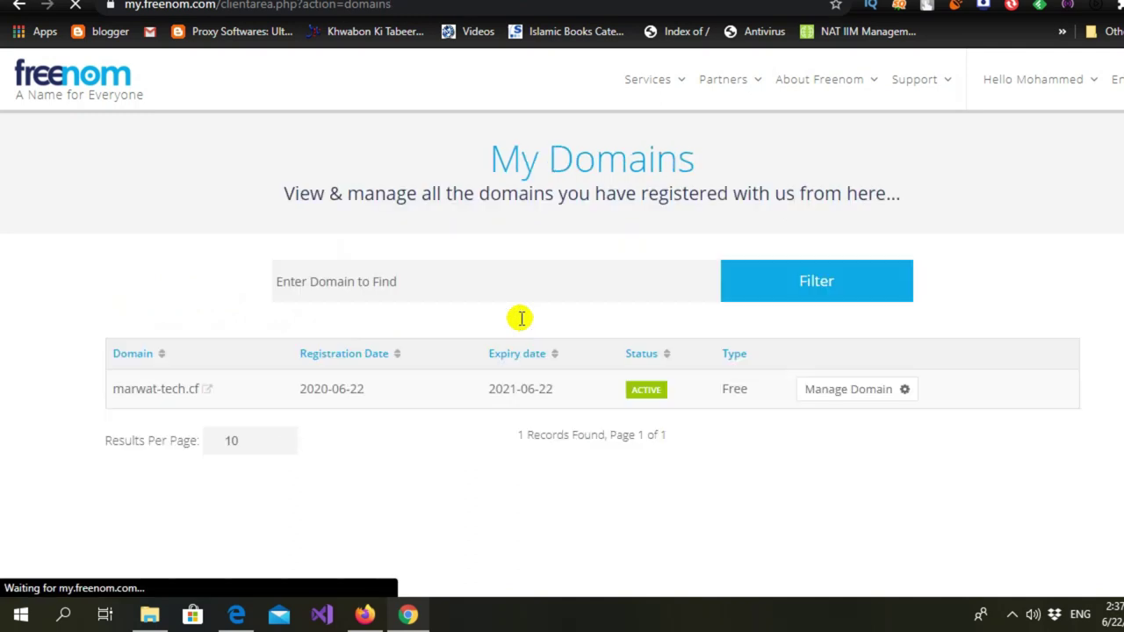
{"action": "left_click", "coordinate": [167, 394]}
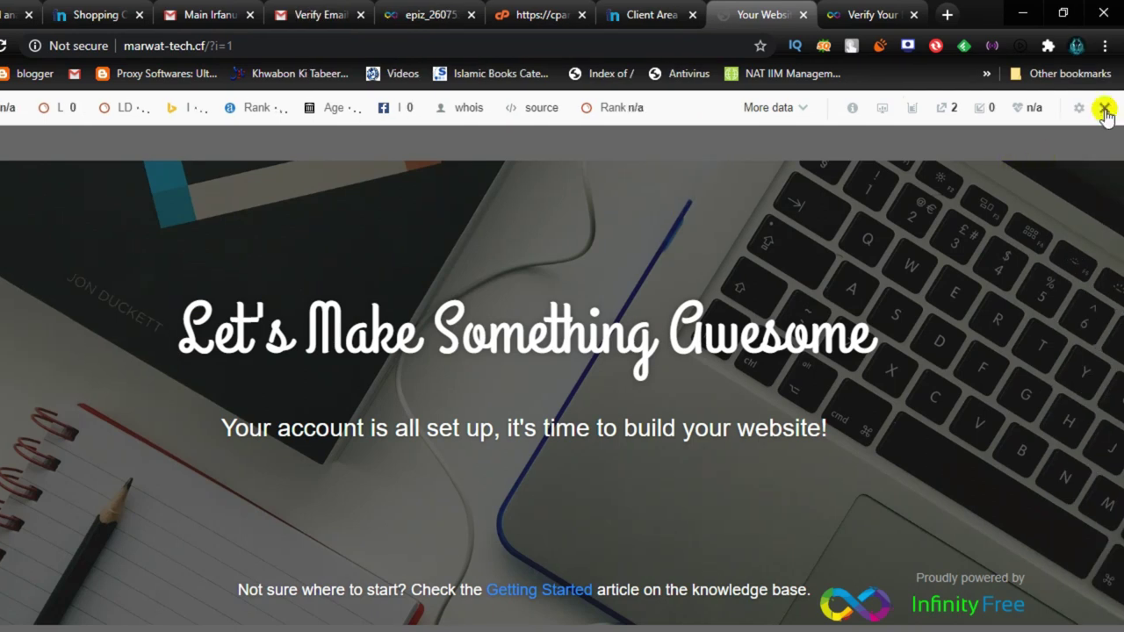
- Disable the SEOquake bar for this domain, highlight the welcome text and URL, then return to cPanel
{"action": "left_click", "coordinate": [1105, 109]}
{"action": "left_click", "coordinate": [841, 178]}
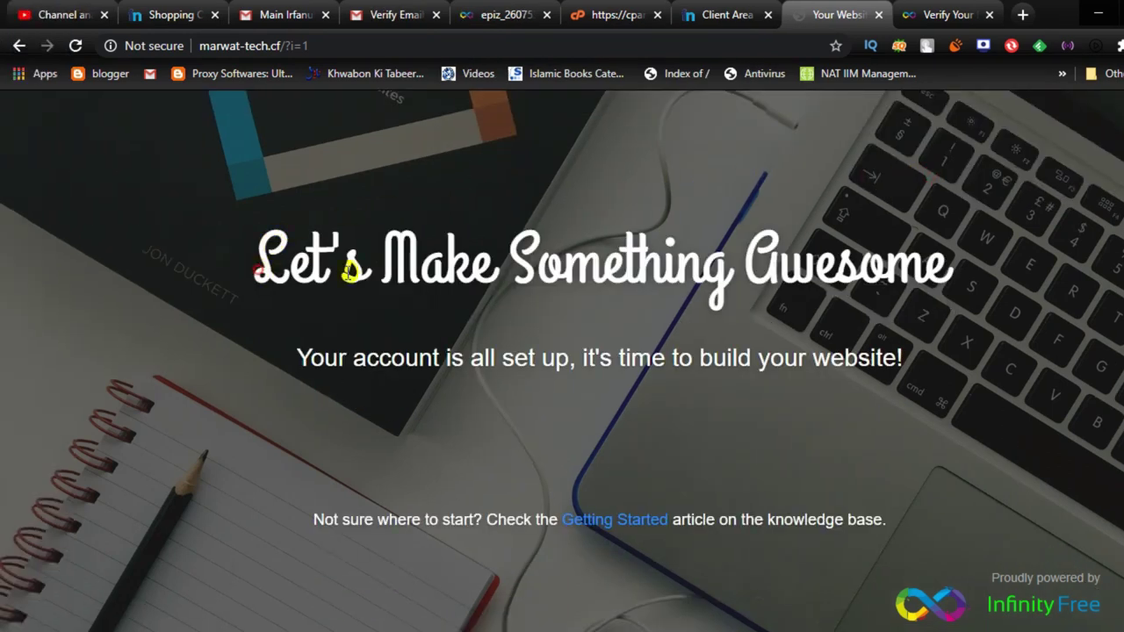
{"action": "triple_click", "coordinate": [352, 273]}
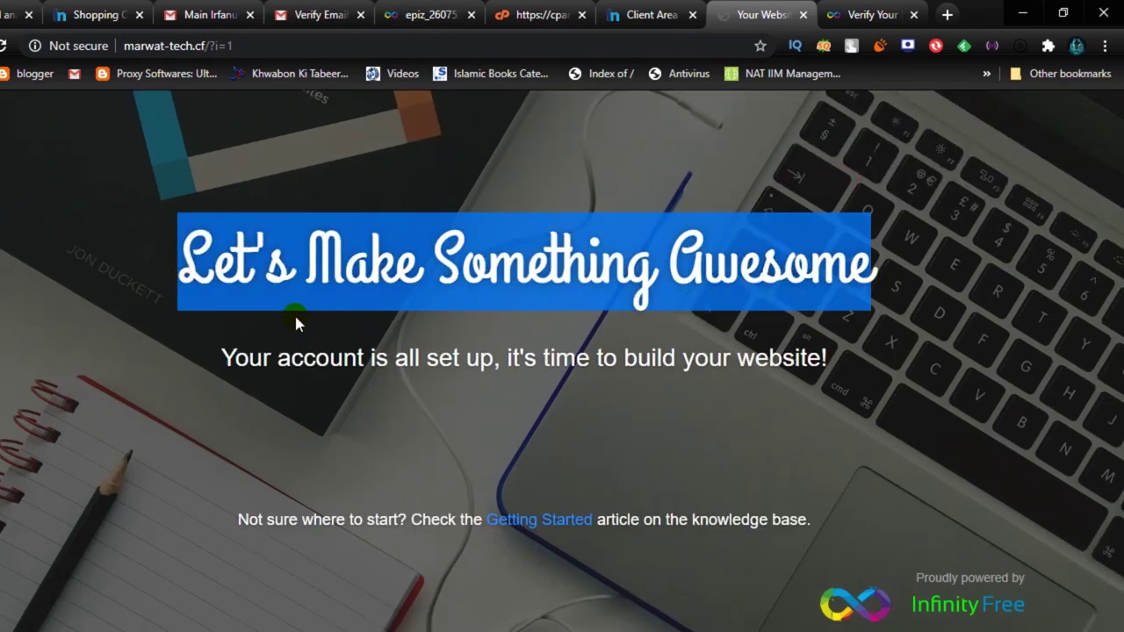
{"action": "left_click_drag", "start_coordinate": [219, 358], "coordinate": [848, 367]}
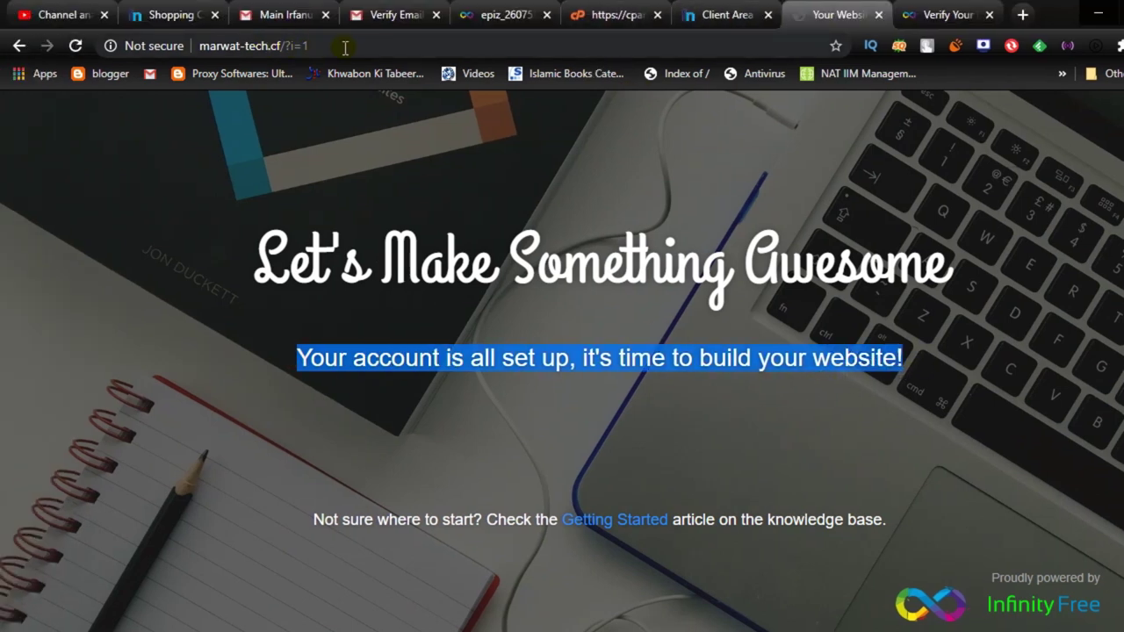
{"action": "left_click", "coordinate": [270, 3]}
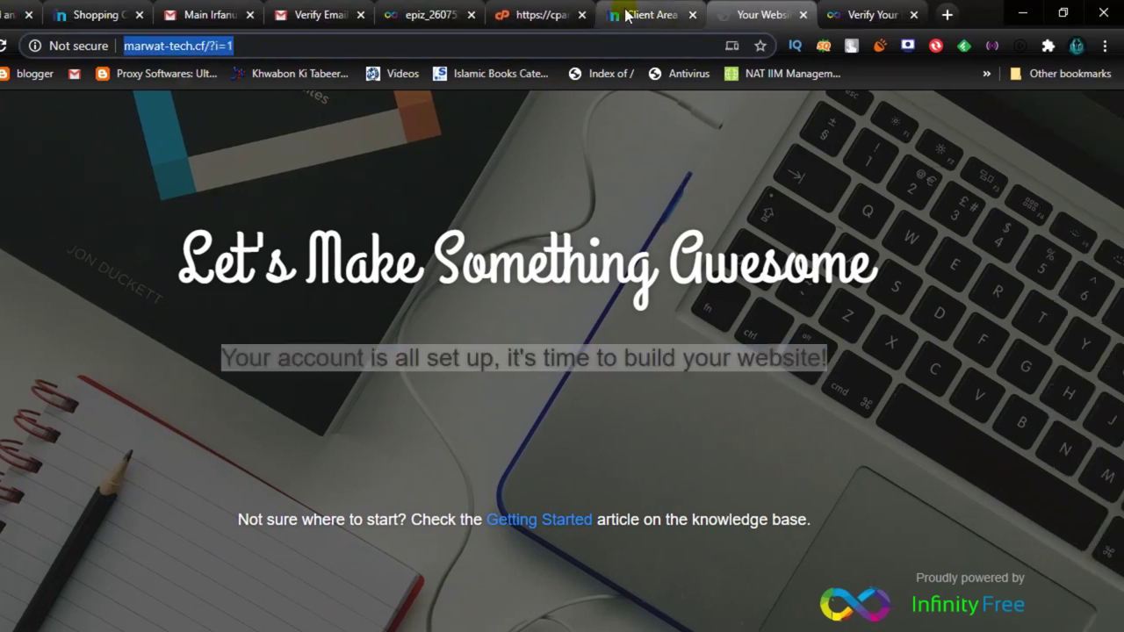
{"action": "left_click", "coordinate": [615, 14]}
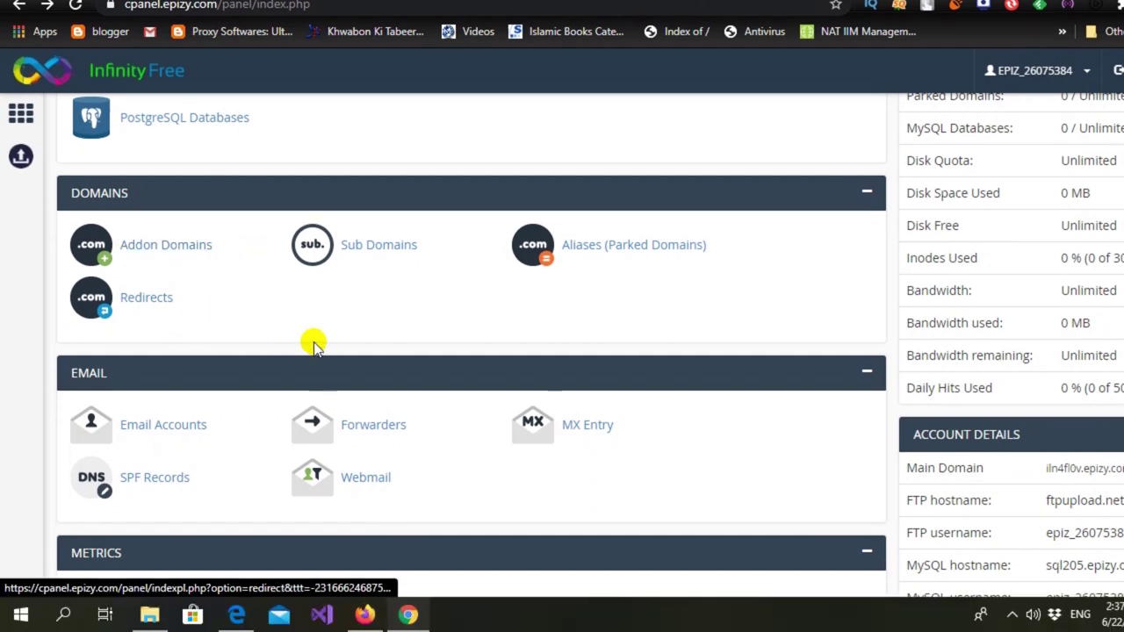
- Scroll to the Software section and launch Softaculous Apps Installer
{"action": "scroll", "coordinate": [315, 386], "scroll_direction": "up", "scroll_amount": 4}
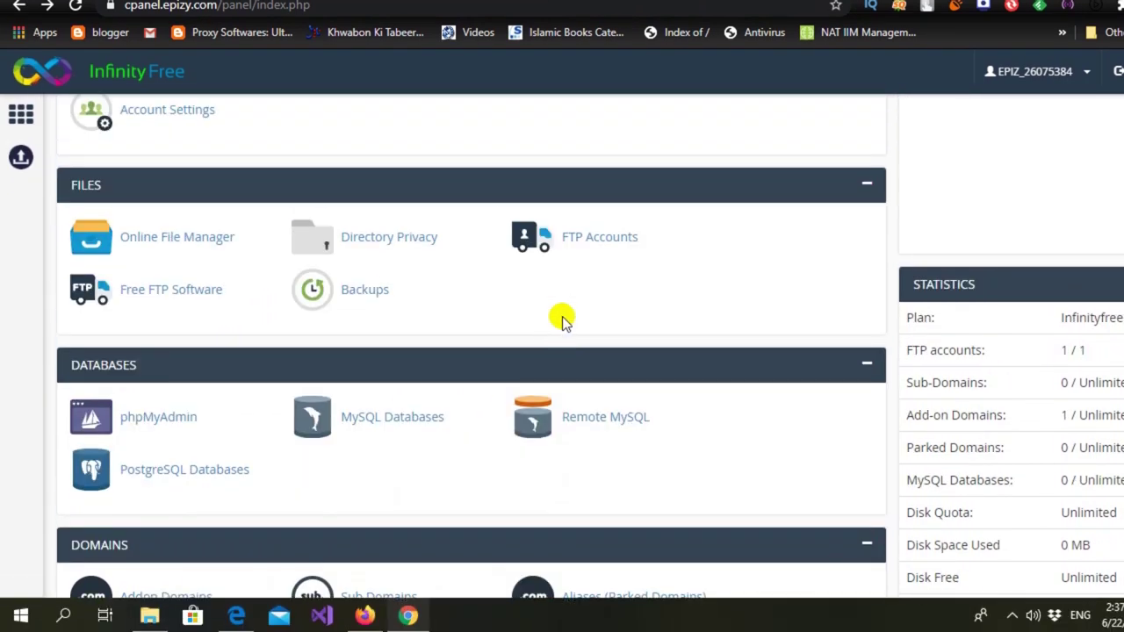
{"action": "scroll", "coordinate": [545, 318], "scroll_direction": "up", "scroll_amount": 2}
{"action": "scroll", "coordinate": [258, 301], "scroll_direction": "down", "scroll_amount": 4}
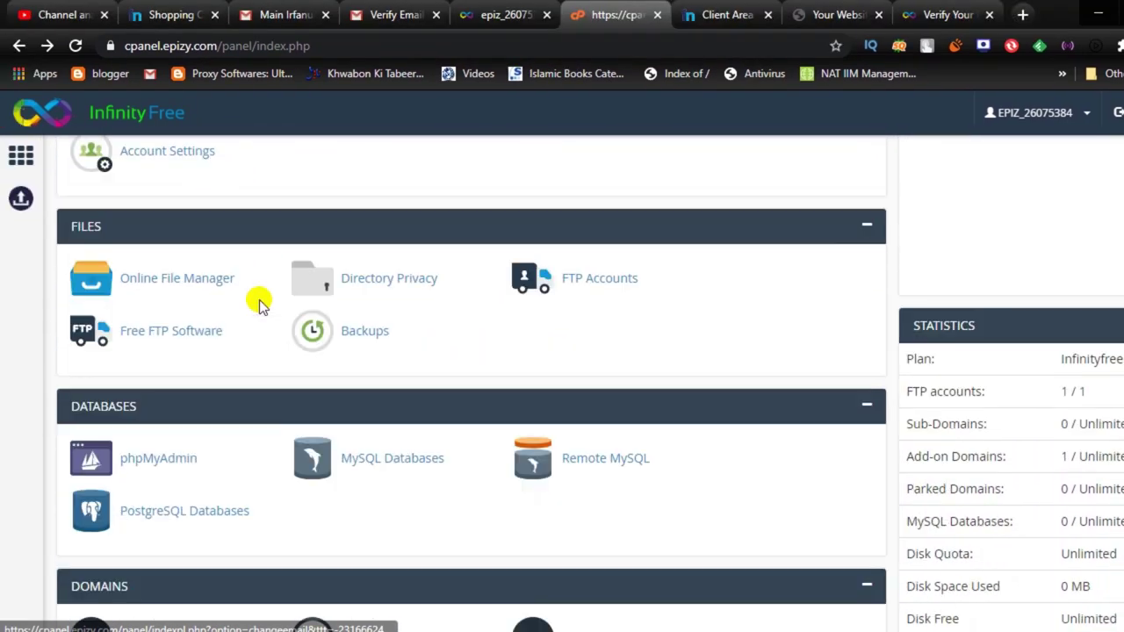
{"action": "scroll", "coordinate": [258, 301], "scroll_direction": "up", "scroll_amount": 1}
{"action": "middle_click", "coordinate": [259, 303]}
{"action": "scroll", "coordinate": [258, 306], "scroll_direction": "down", "scroll_amount": 4}
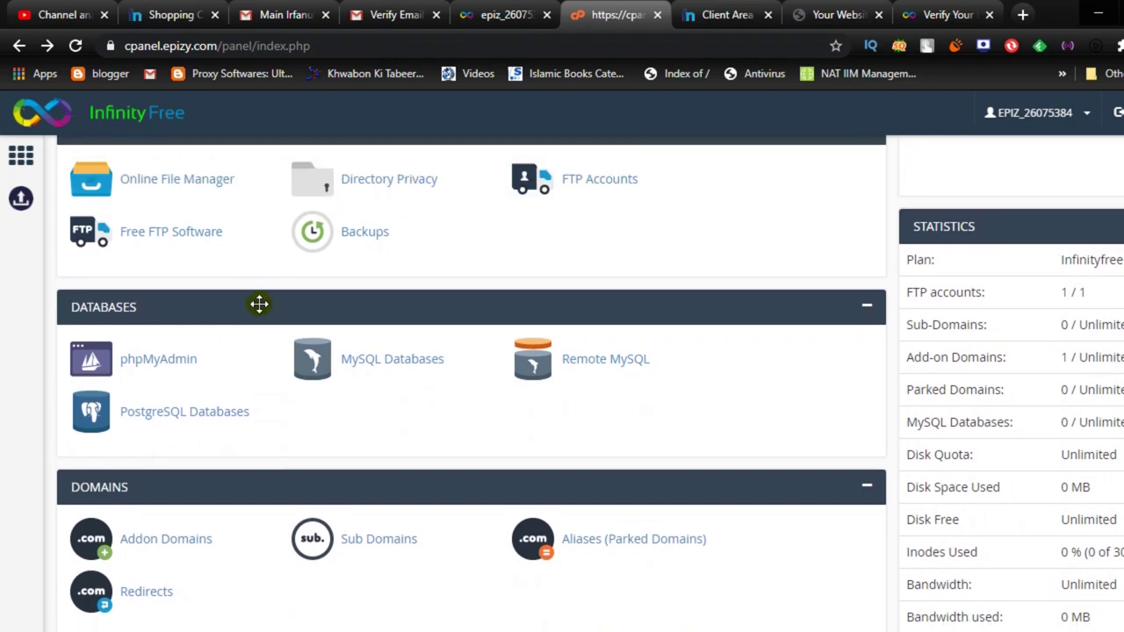
{"action": "left_click", "coordinate": [259, 315]}
{"action": "scroll", "coordinate": [260, 314], "scroll_direction": "down", "scroll_amount": 4}
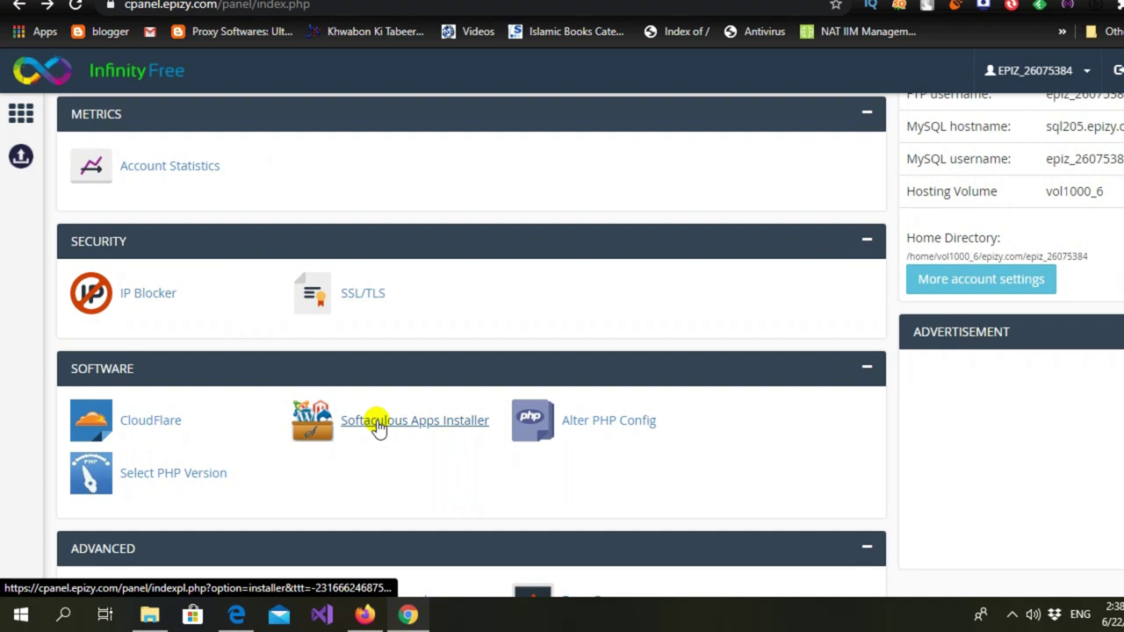
{"action": "left_click", "coordinate": [378, 422]}
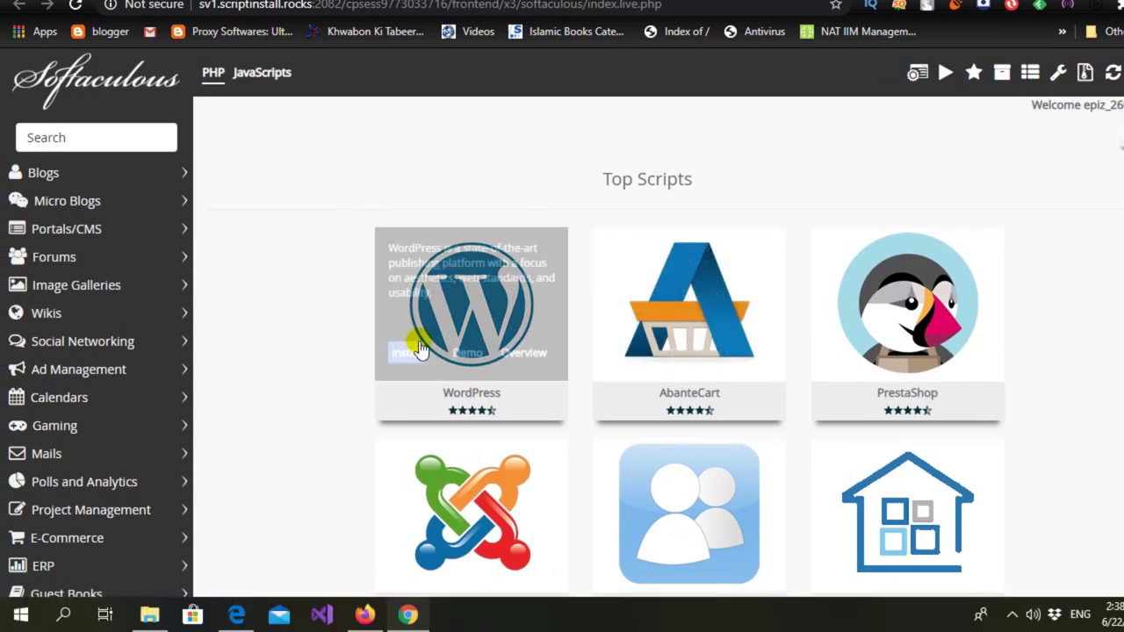
{"action": "mouse_move", "coordinate": [461, 361]}
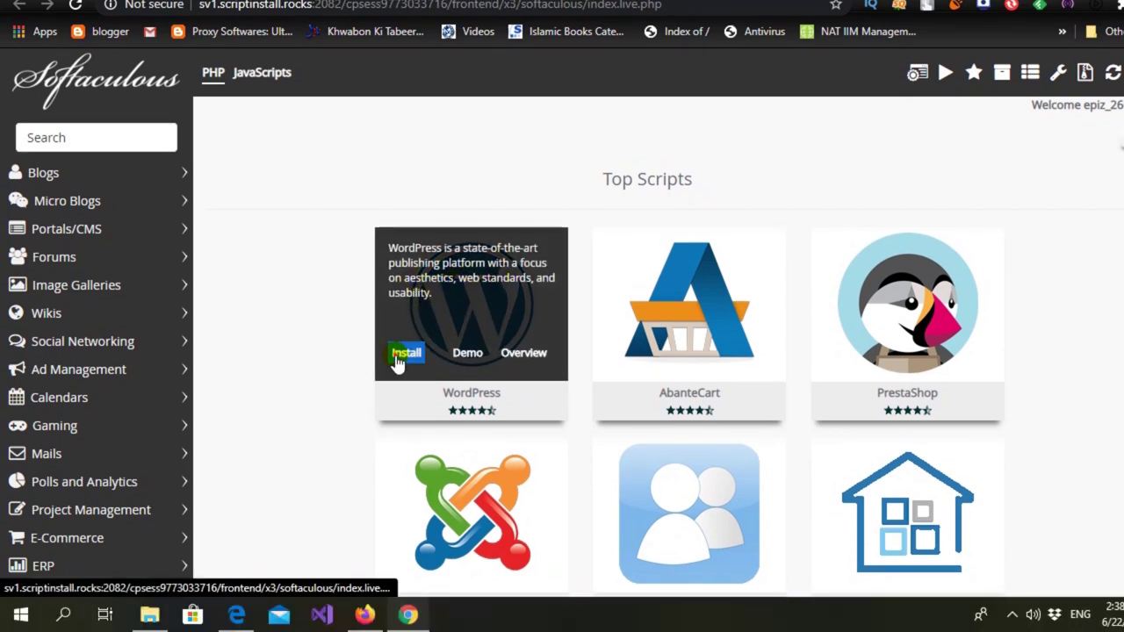
{"action": "left_click", "coordinate": [404, 353]}
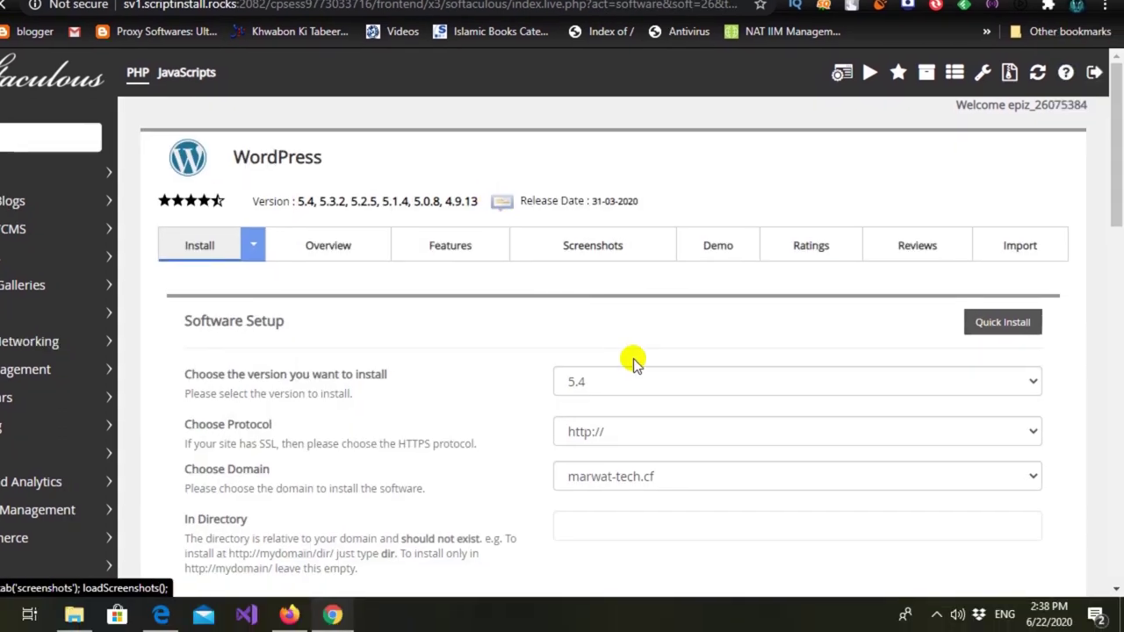
{"action": "left_click", "coordinate": [648, 376]}
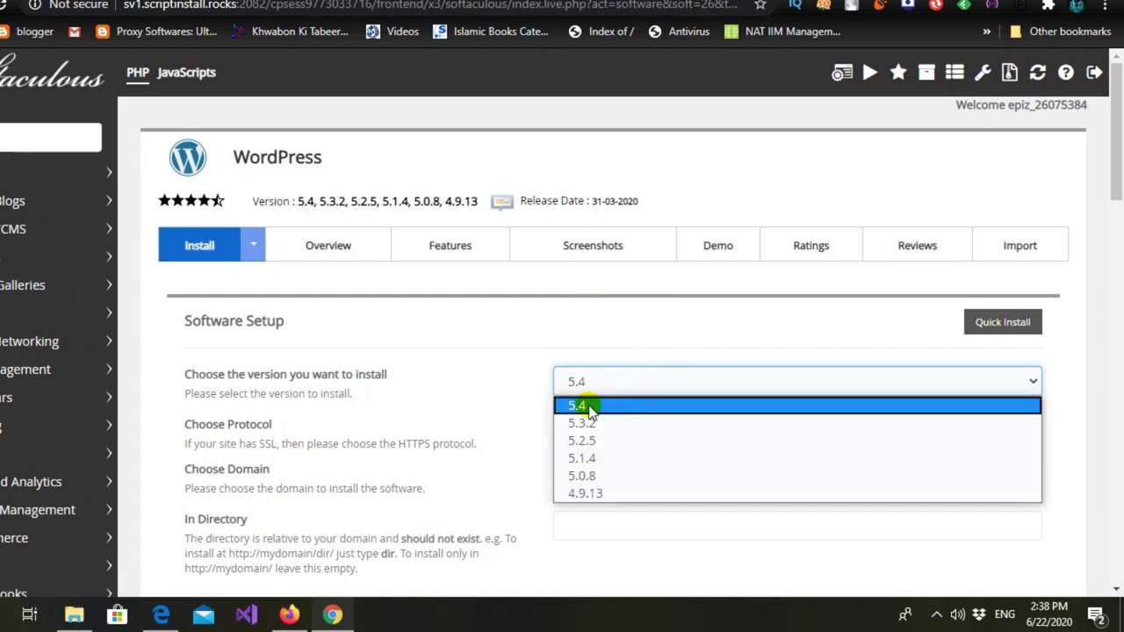
{"action": "left_click", "coordinate": [579, 407]}
{"action": "left_click", "coordinate": [646, 431]}
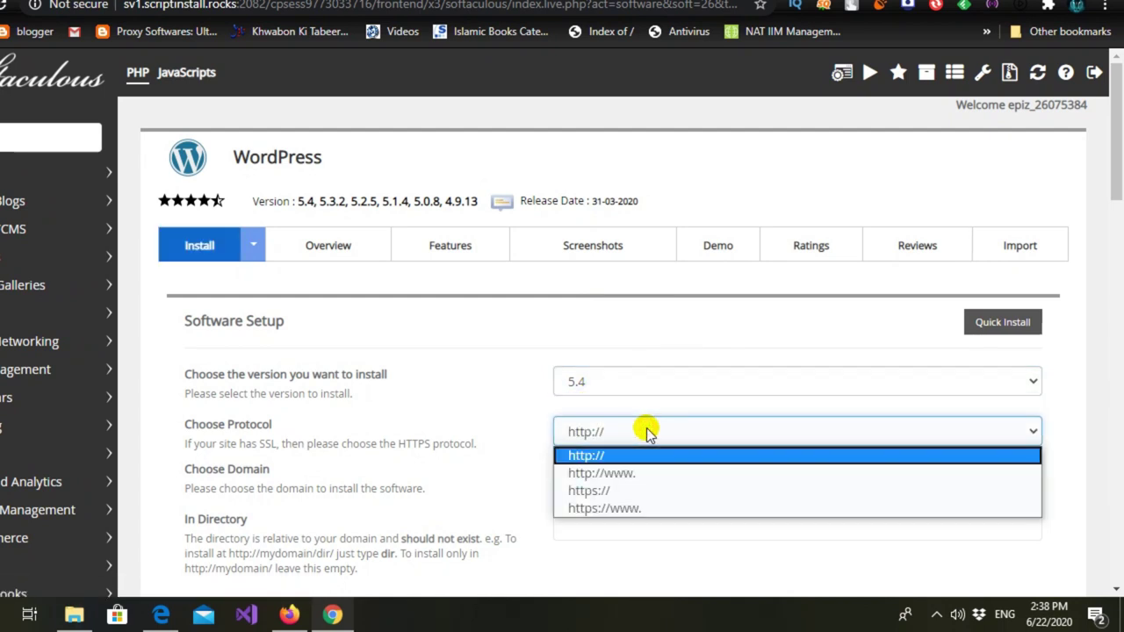
{"action": "left_click", "coordinate": [626, 474]}
{"action": "scroll", "coordinate": [615, 378], "scroll_direction": "down", "scroll_amount": 2}
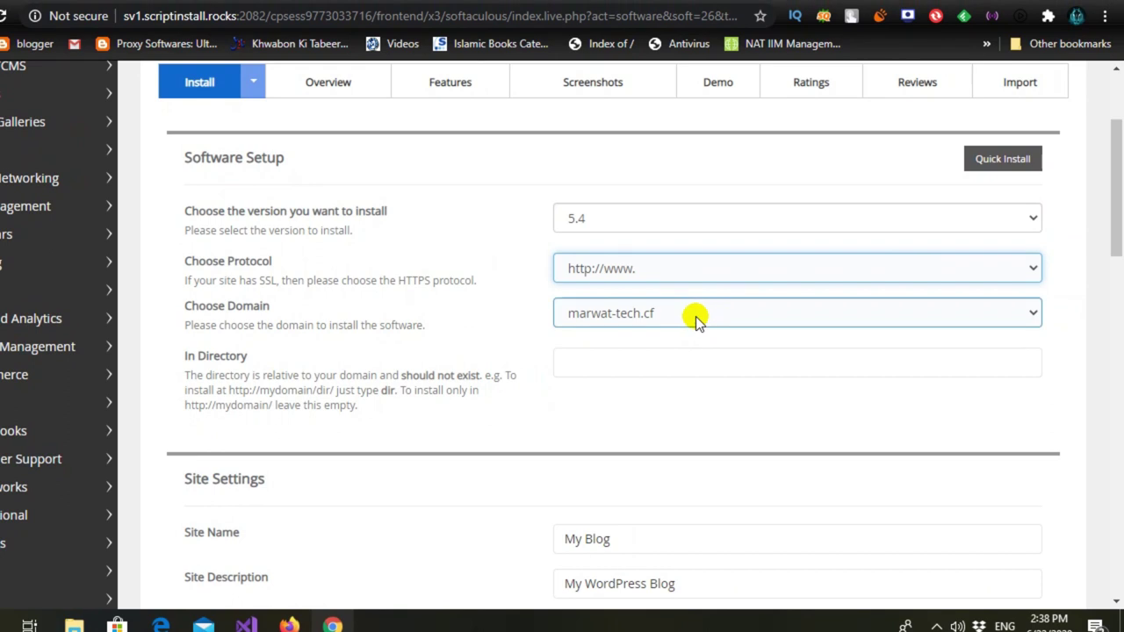
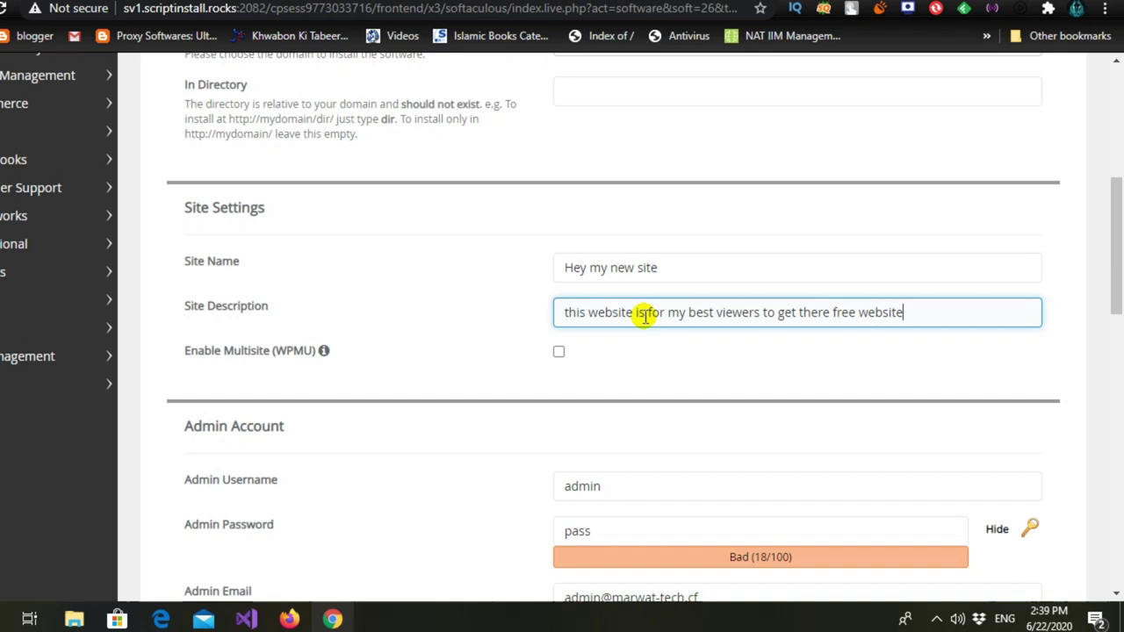
- Replace the default admin username and password with new credentials
{"action": "scroll", "coordinate": [479, 332], "scroll_direction": "down", "scroll_amount": 2}
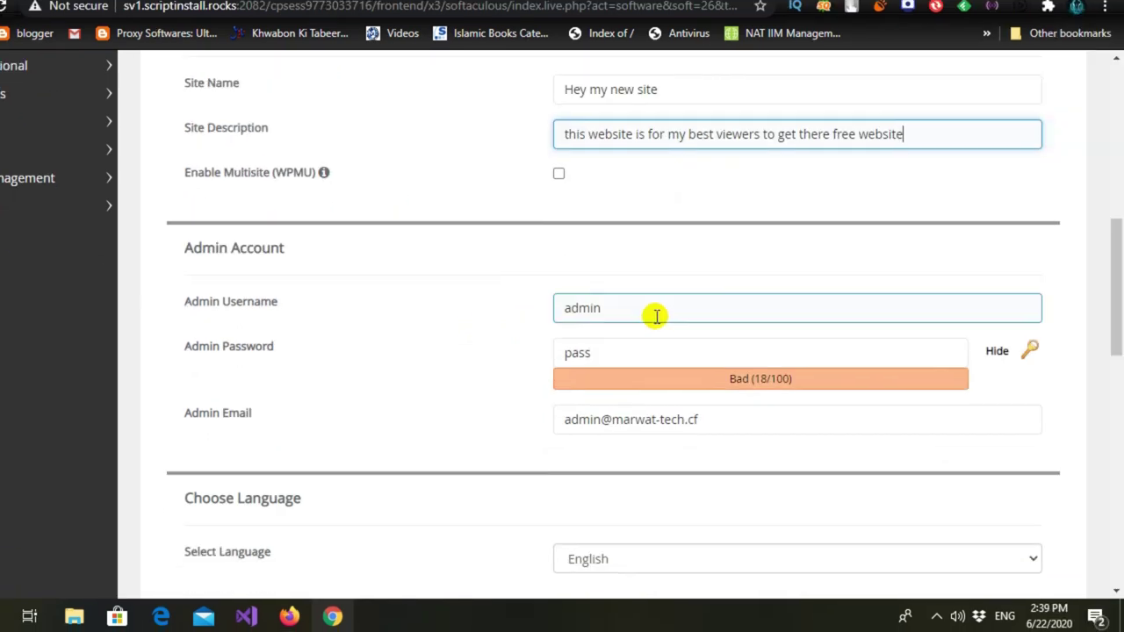
{"action": "double_click", "coordinate": [656, 316]}
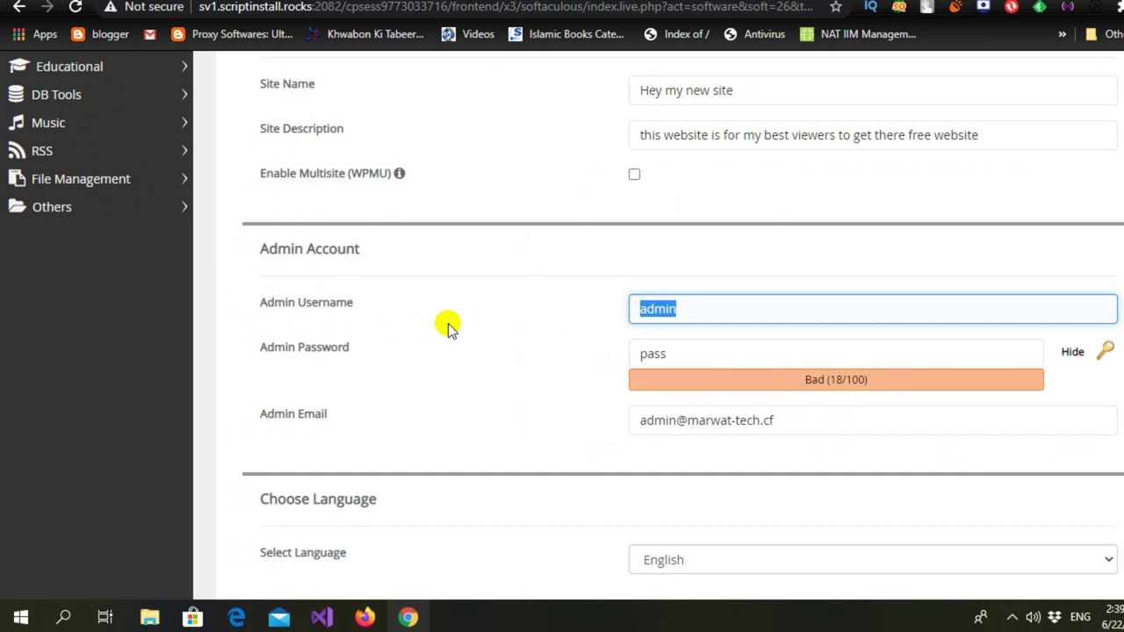
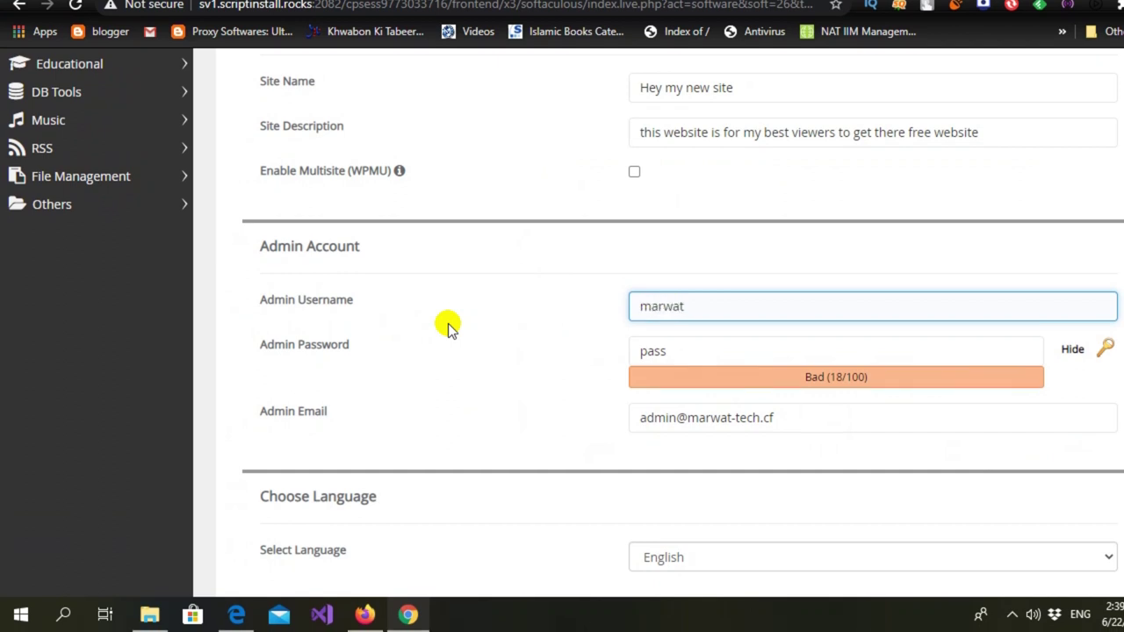
{"action": "key", "text": "Tab"}
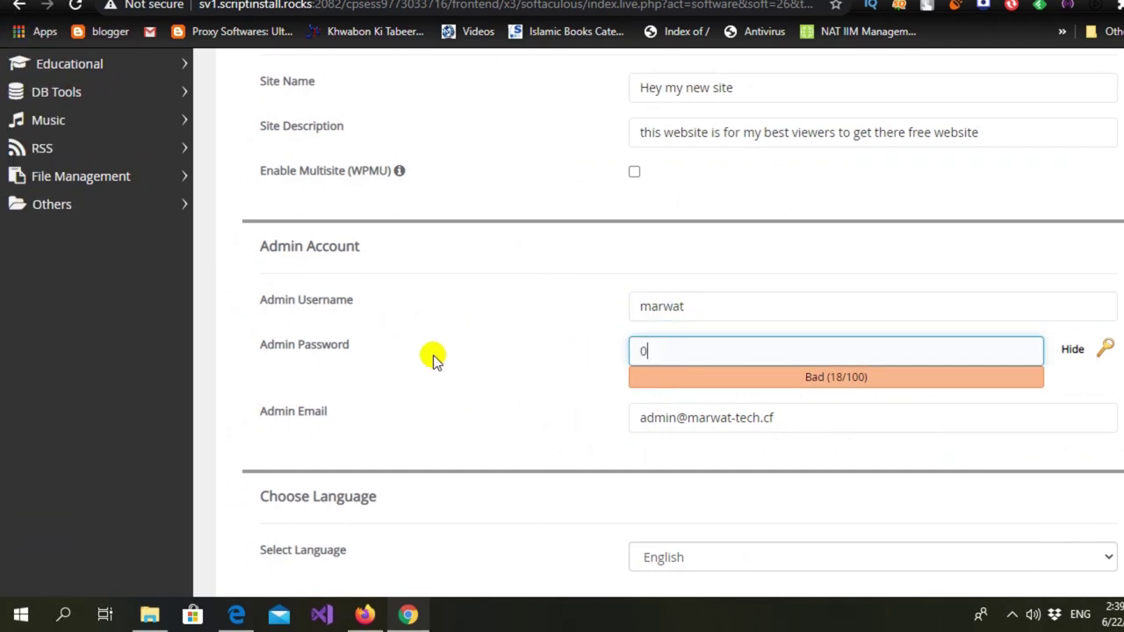
{"action": "key", "text": "BackSpace"}
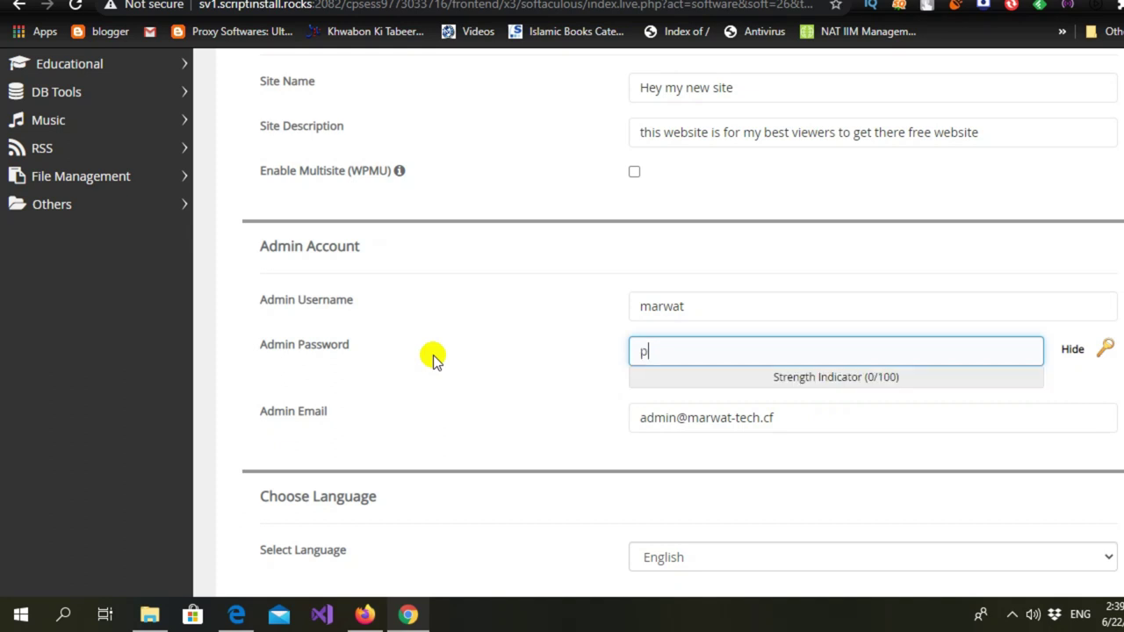
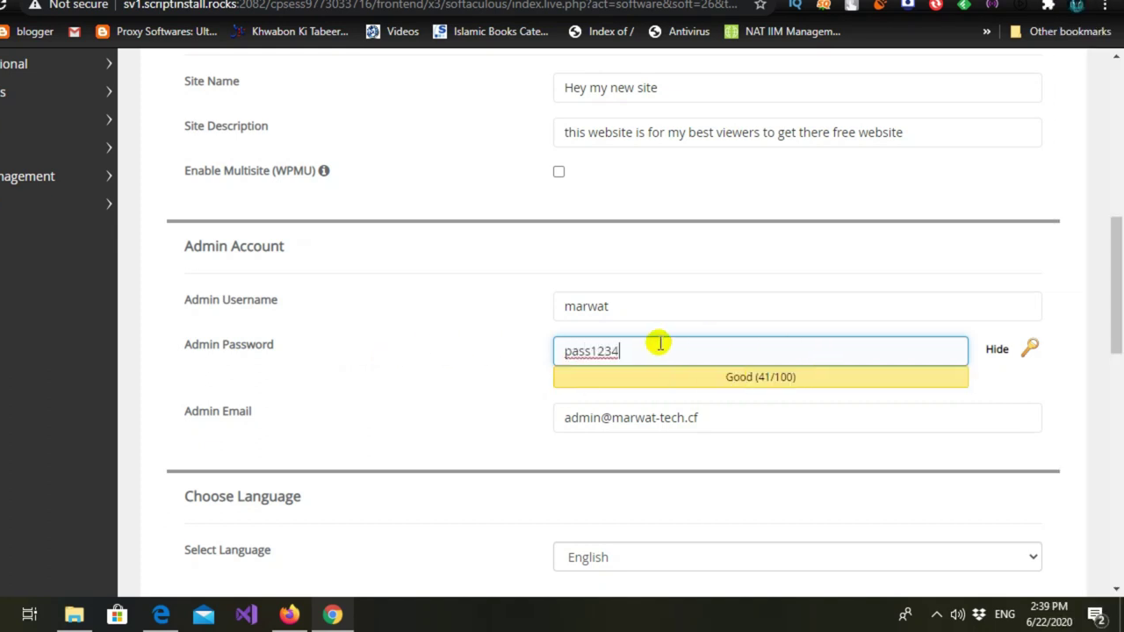
- Leave the admin e-mail unchanged and submit the WordPress installation
{"action": "left_click_drag", "start_coordinate": [637, 350], "coordinate": [511, 354]}
{"action": "scroll", "coordinate": [511, 371], "scroll_direction": "down", "scroll_amount": 2}
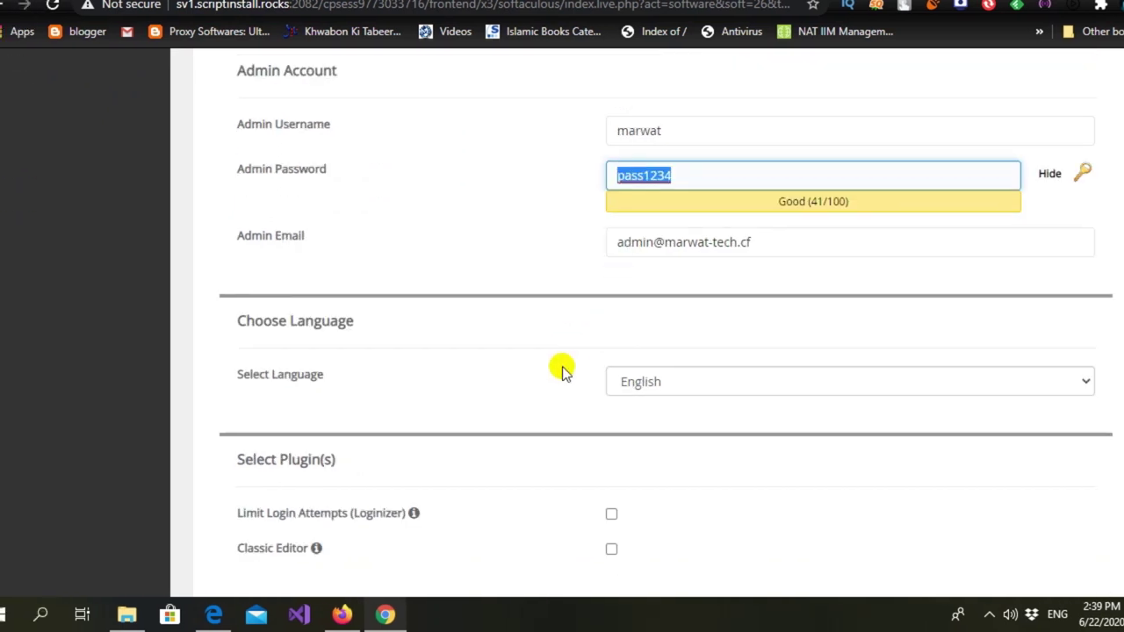
{"action": "left_click_drag", "start_coordinate": [719, 283], "coordinate": [533, 284]}
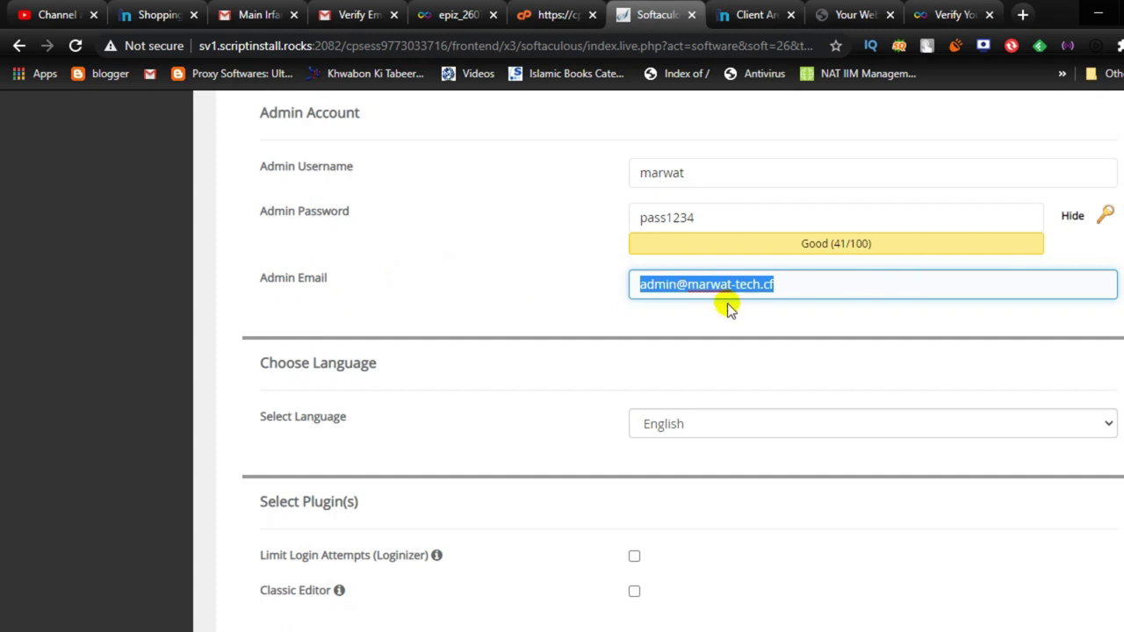
{"action": "left_click", "coordinate": [782, 284]}
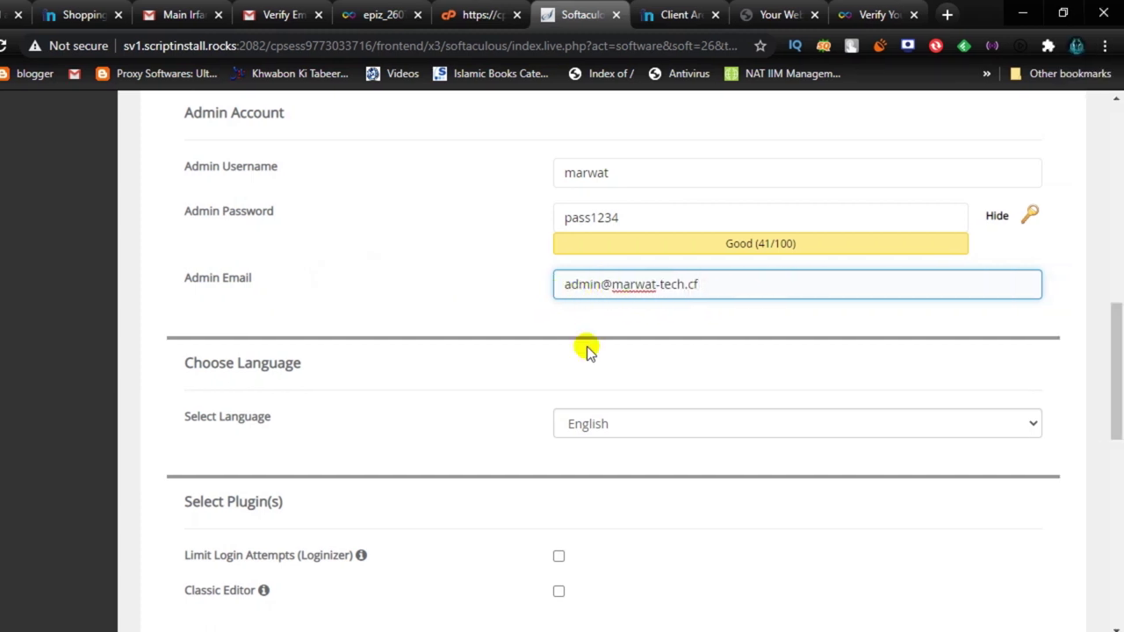
{"action": "scroll", "coordinate": [492, 325], "scroll_direction": "down", "scroll_amount": 2}
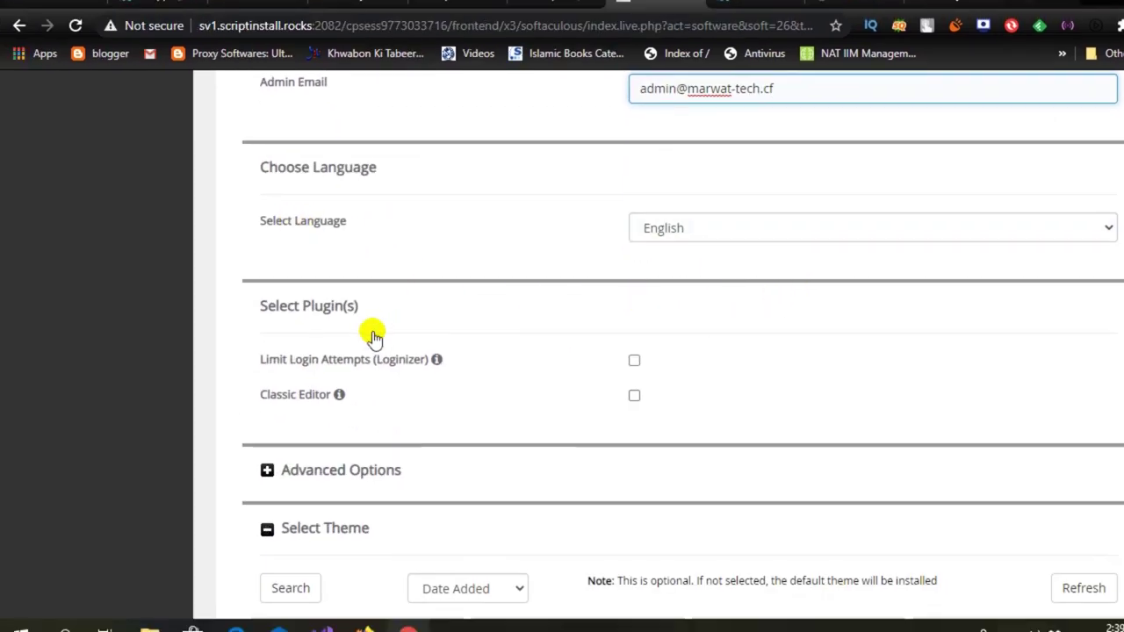
{"action": "scroll", "coordinate": [368, 351], "scroll_direction": "down", "scroll_amount": 1}
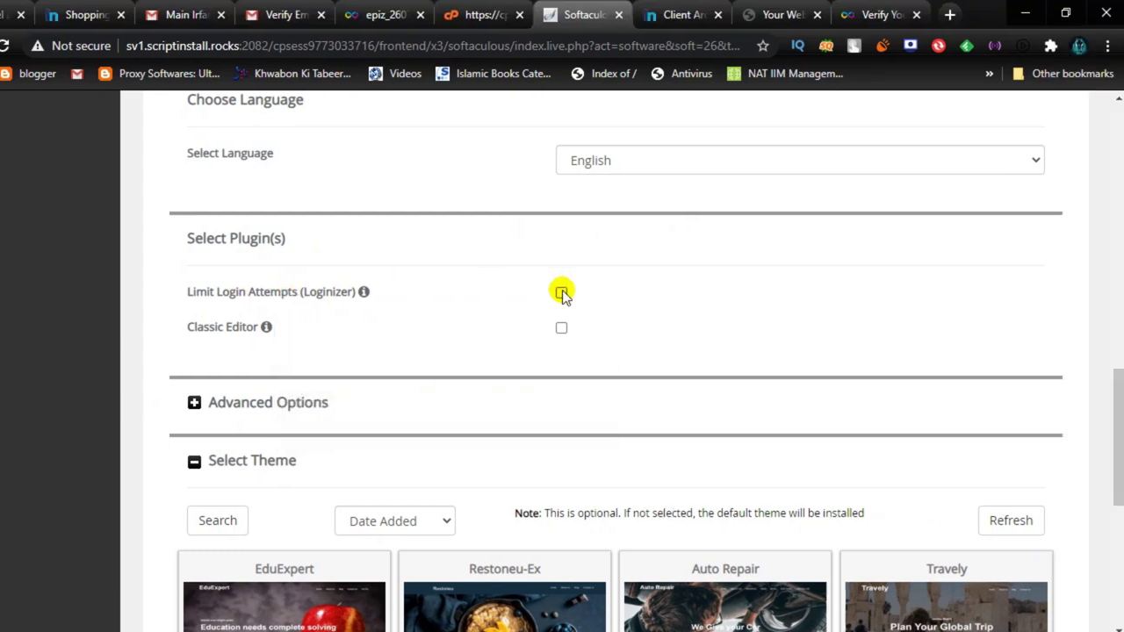
{"action": "scroll", "coordinate": [369, 323], "scroll_direction": "down", "scroll_amount": 2}
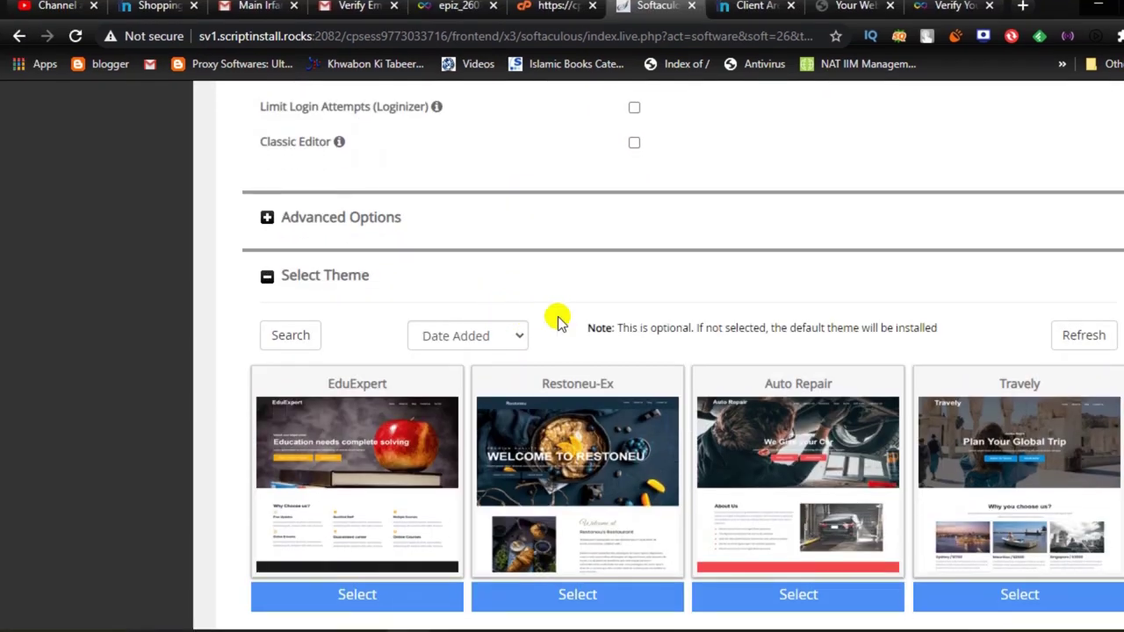
{"action": "scroll", "coordinate": [558, 321], "scroll_direction": "down", "scroll_amount": 1}
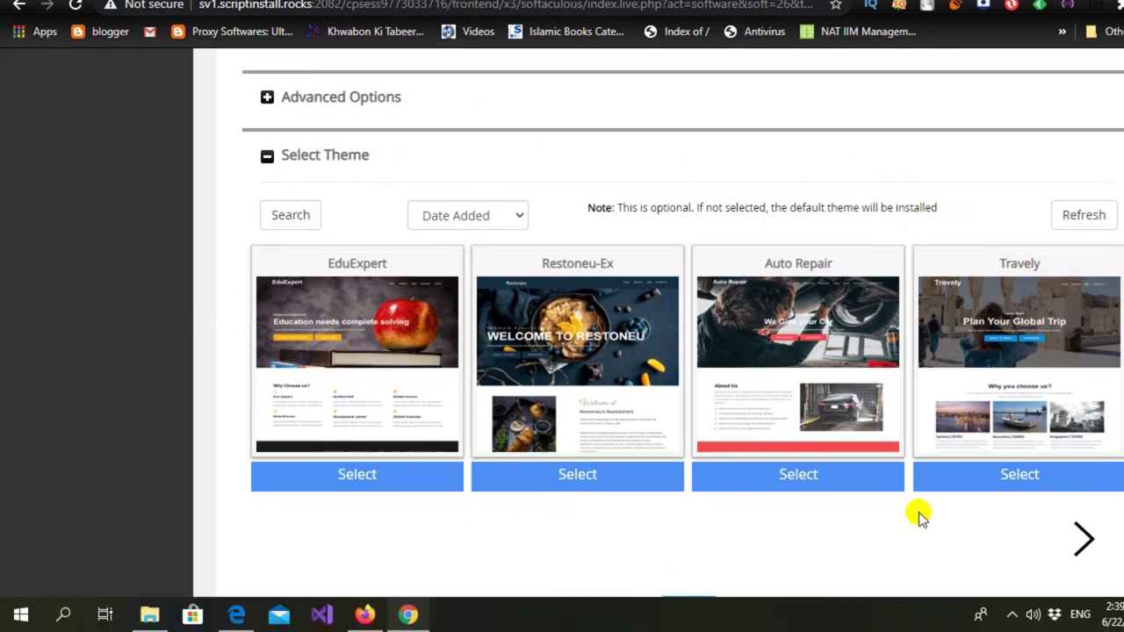
{"action": "scroll", "coordinate": [918, 517], "scroll_direction": "down", "scroll_amount": 2}
{"action": "left_click", "coordinate": [688, 440]}
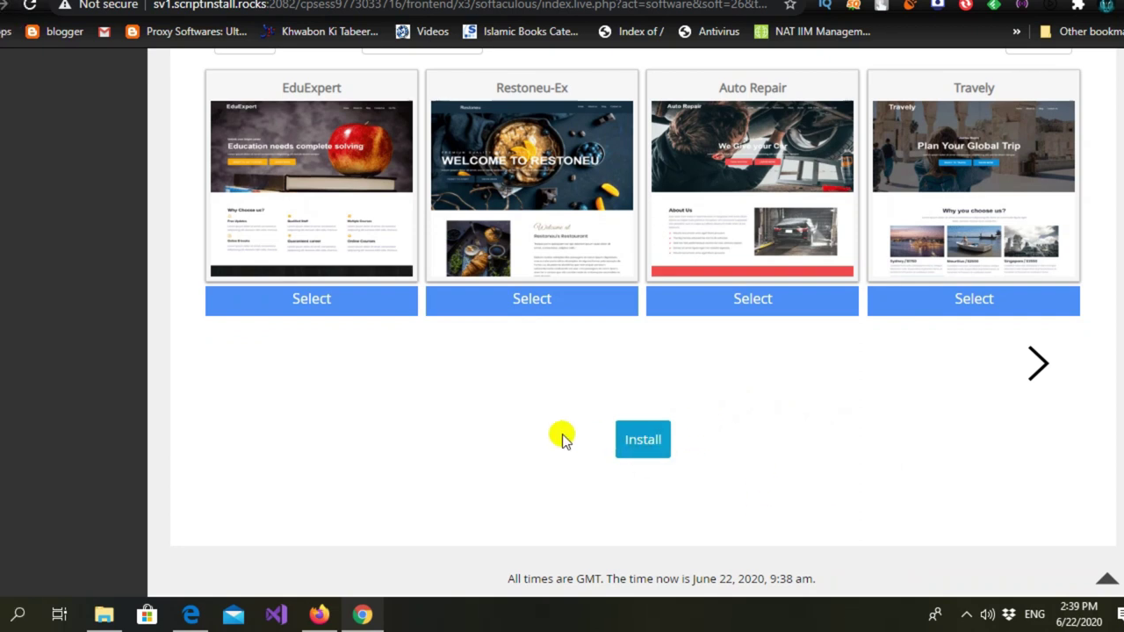
{"action": "scroll", "coordinate": [442, 284], "scroll_direction": "up", "scroll_amount": 2}
{"action": "scroll", "coordinate": [562, 360], "scroll_direction": "down", "scroll_amount": 2}
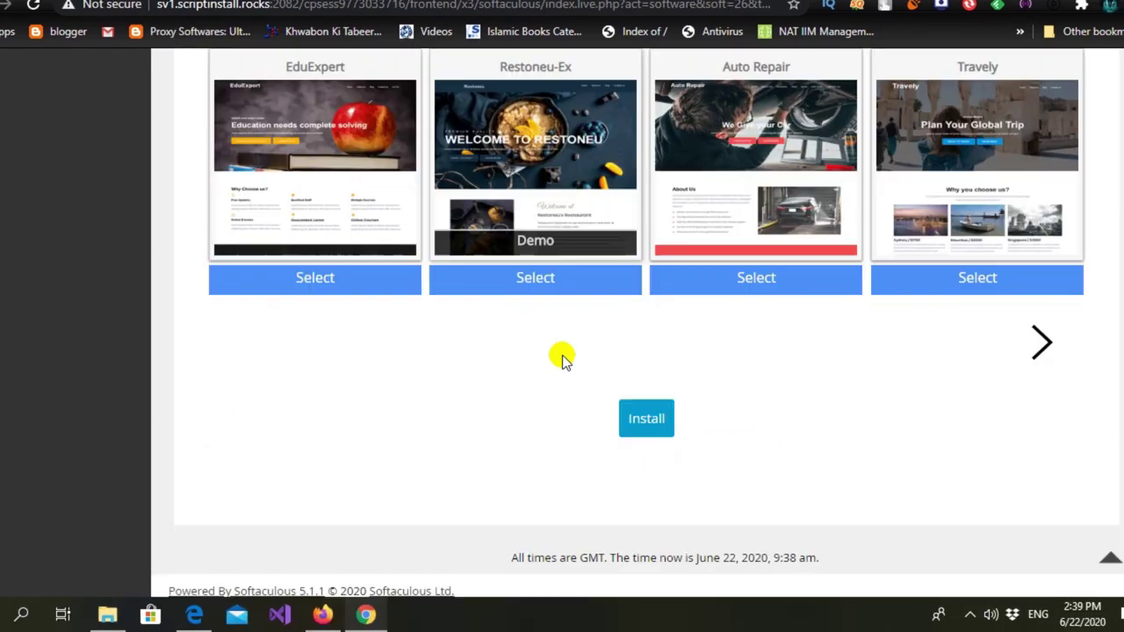
{"action": "left_click", "coordinate": [647, 418]}
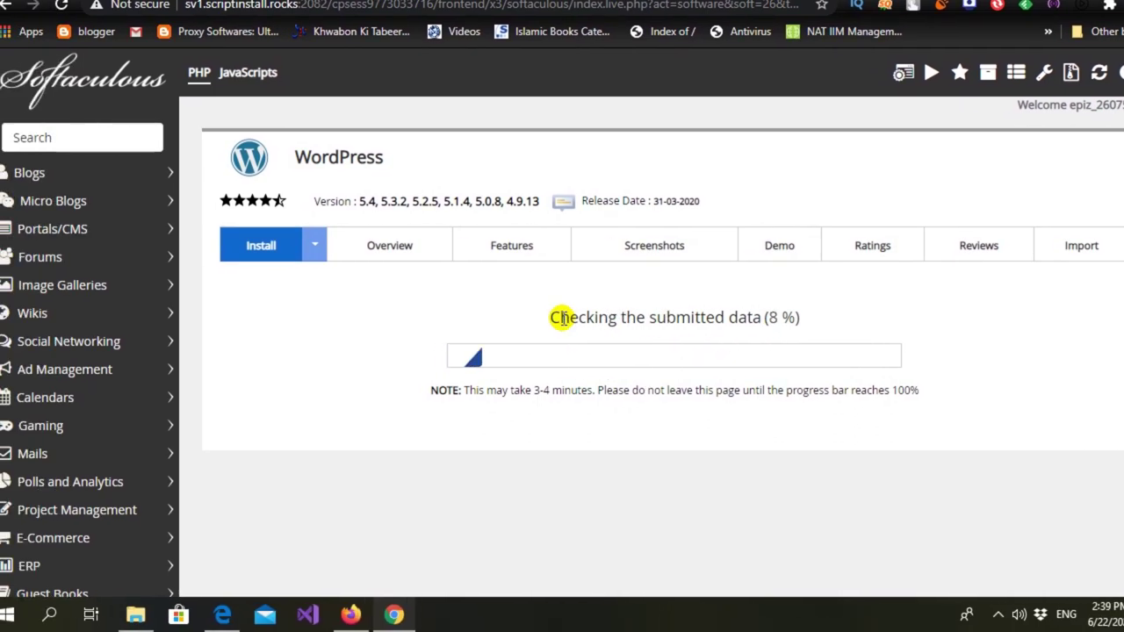
- Follow the installation progress until it reports success
{"action": "left_click_drag", "start_coordinate": [562, 318], "coordinate": [1025, 337]}
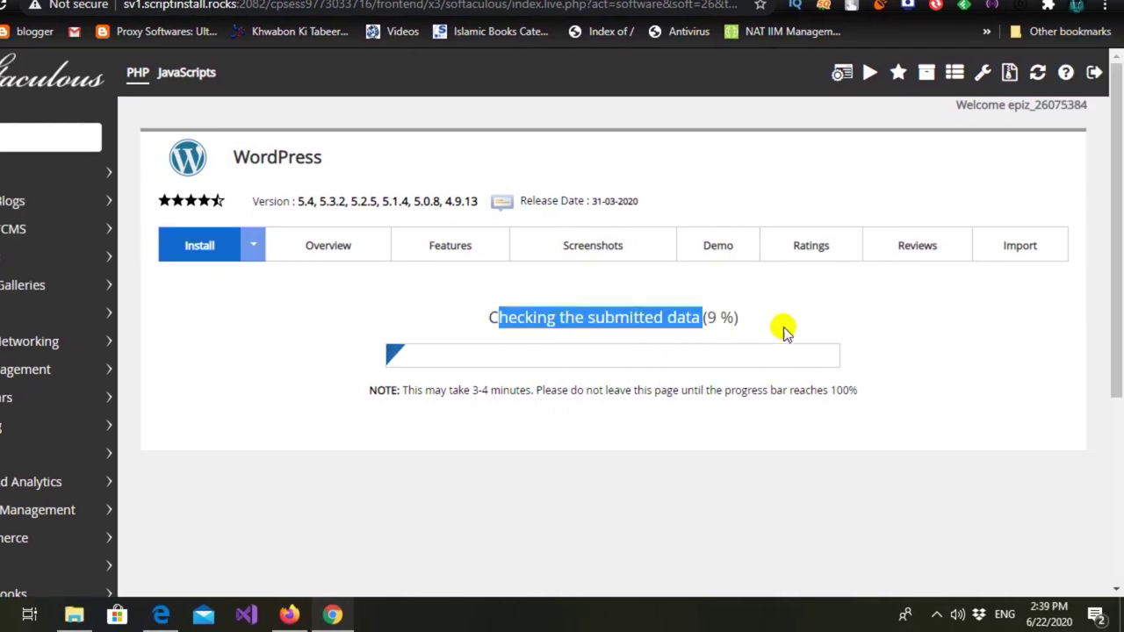
{"action": "left_click_drag", "start_coordinate": [784, 330], "coordinate": [510, 325]}
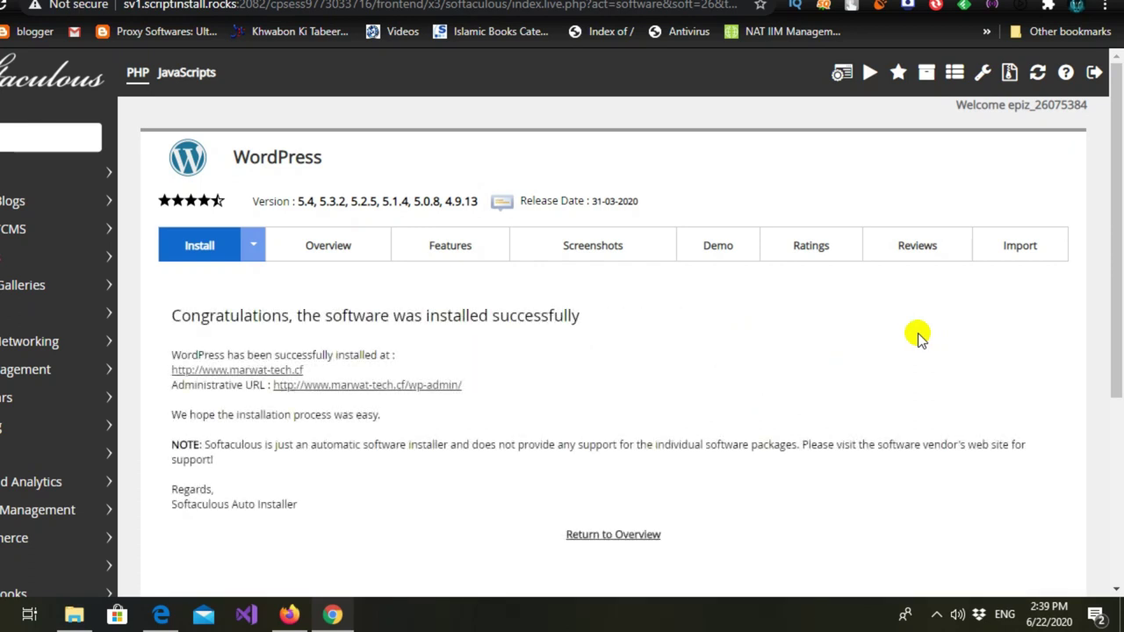
{"action": "left_click_drag", "start_coordinate": [247, 354], "coordinate": [515, 359]}
{"action": "scroll", "coordinate": [515, 359], "scroll_direction": "down", "scroll_amount": 1}
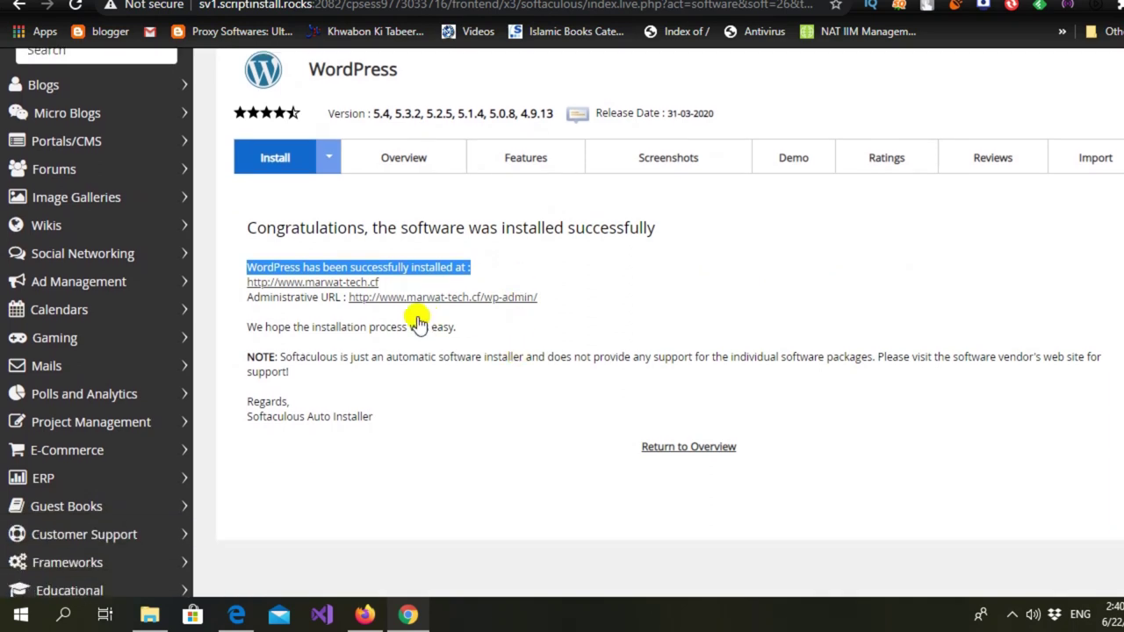
{"action": "left_click_drag", "start_coordinate": [342, 313], "coordinate": [565, 319]}
{"action": "scroll", "coordinate": [557, 355], "scroll_direction": "down", "scroll_amount": 2}
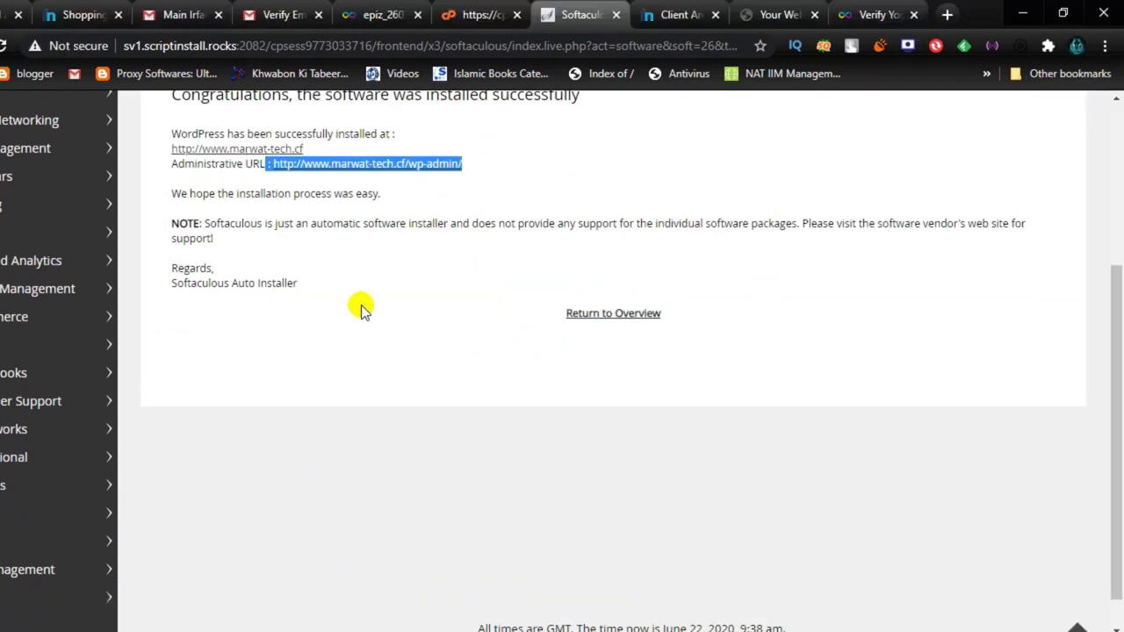
{"action": "scroll", "coordinate": [369, 290], "scroll_direction": "up", "scroll_amount": 2}
- Open the new site's address in a new tab and switch to it
{"action": "right_click", "coordinate": [301, 284]}
{"action": "left_click", "coordinate": [343, 334]}
{"action": "left_click", "coordinate": [666, 2]}
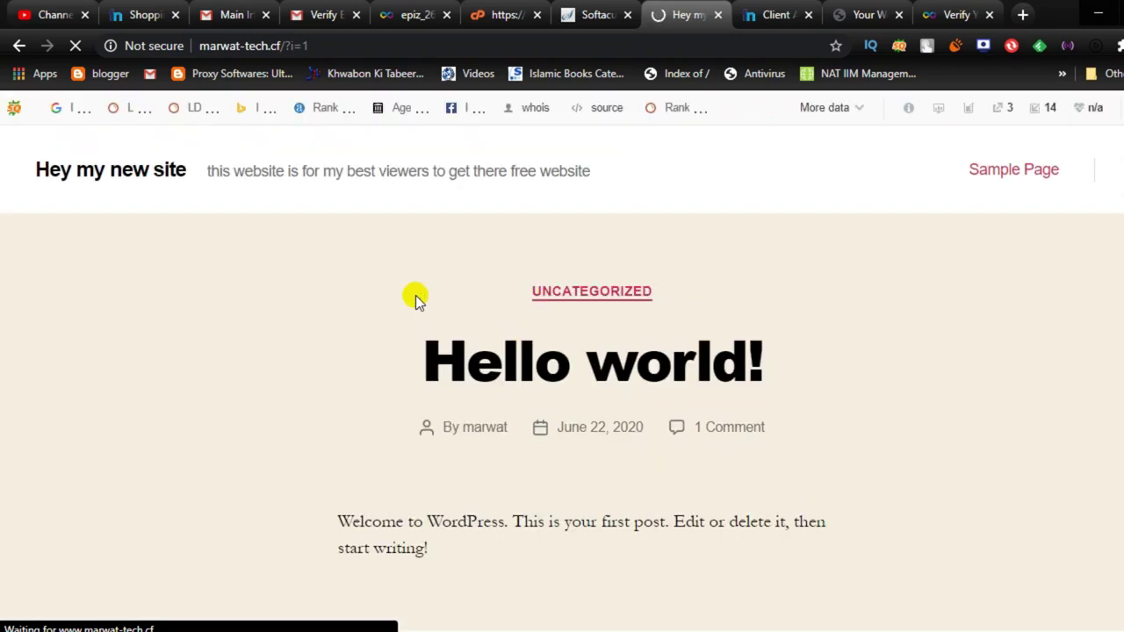
- Hide the SEO toolbar for this domain on the new site
{"action": "left_click_drag", "start_coordinate": [193, 172], "coordinate": [91, 174]}
{"action": "left_click", "coordinate": [65, 179]}
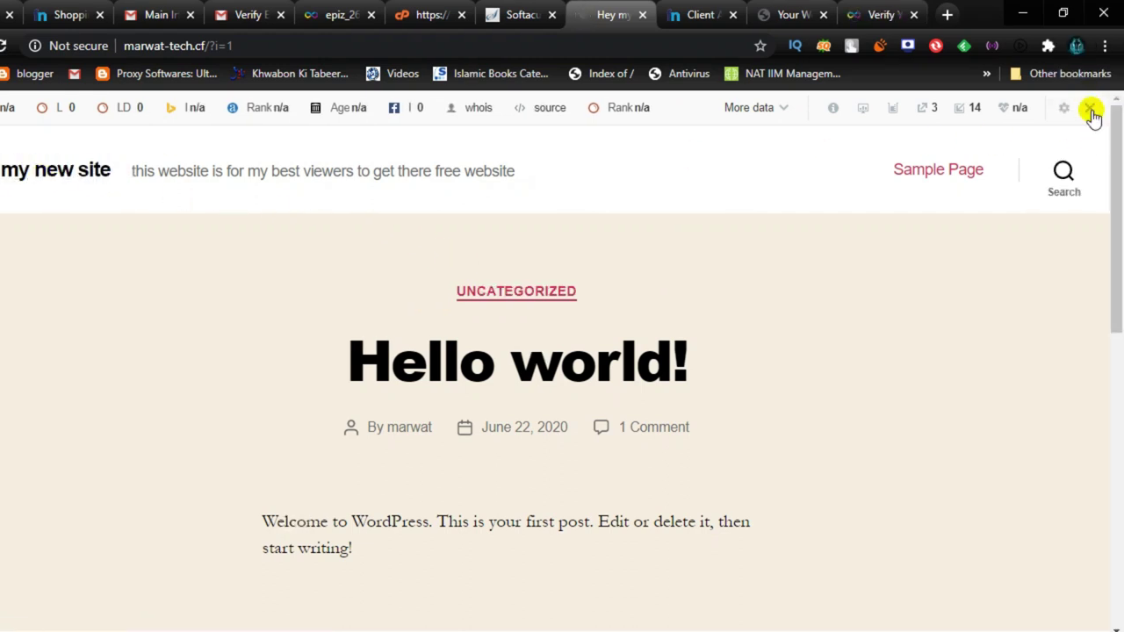
{"action": "left_click", "coordinate": [1092, 114]}
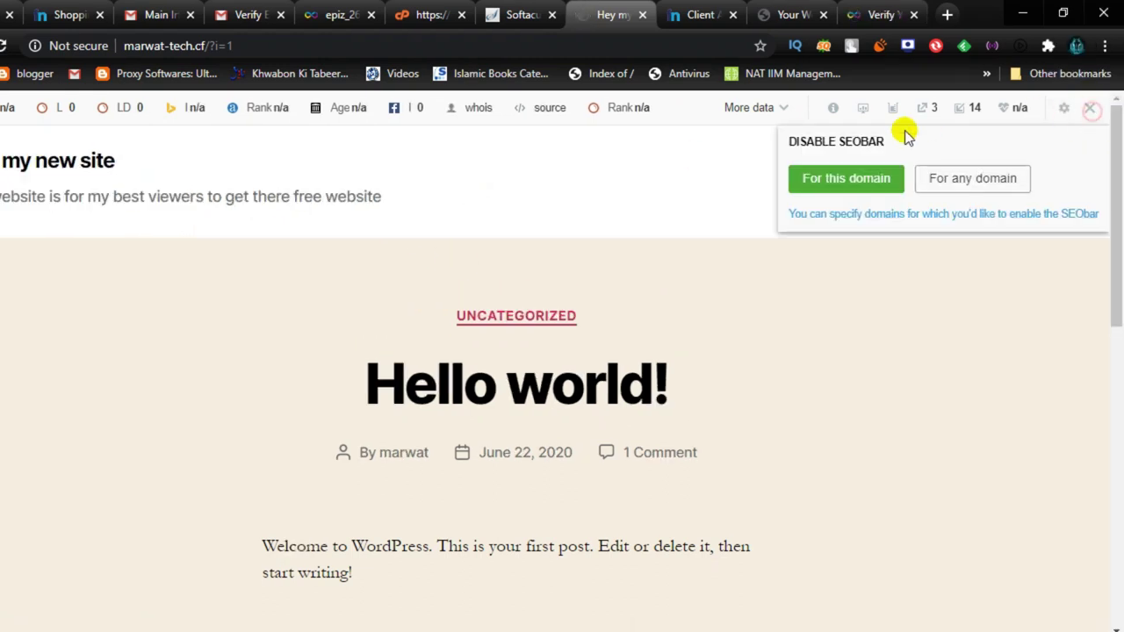
{"action": "left_click", "coordinate": [836, 176]}
{"action": "scroll", "coordinate": [593, 356], "scroll_direction": "down", "scroll_amount": 5}
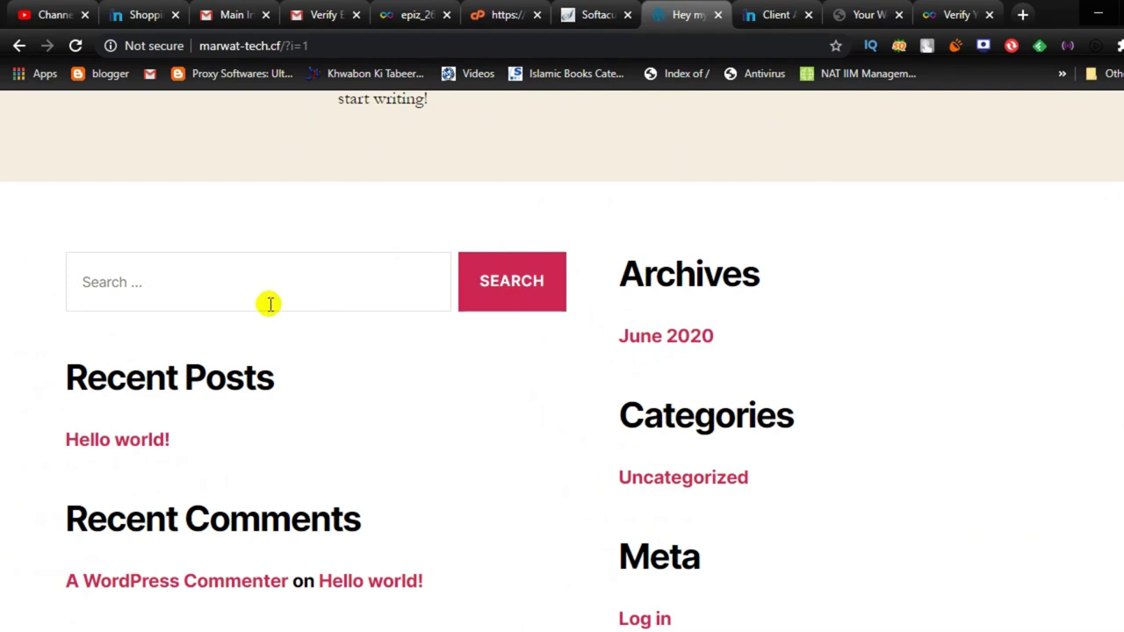
- Browse the site's search box, footer and Uncategorized posts, then return to Softaculous
{"action": "left_click", "coordinate": [94, 245]}
{"action": "scroll", "coordinate": [299, 277], "scroll_direction": "down", "scroll_amount": 3}
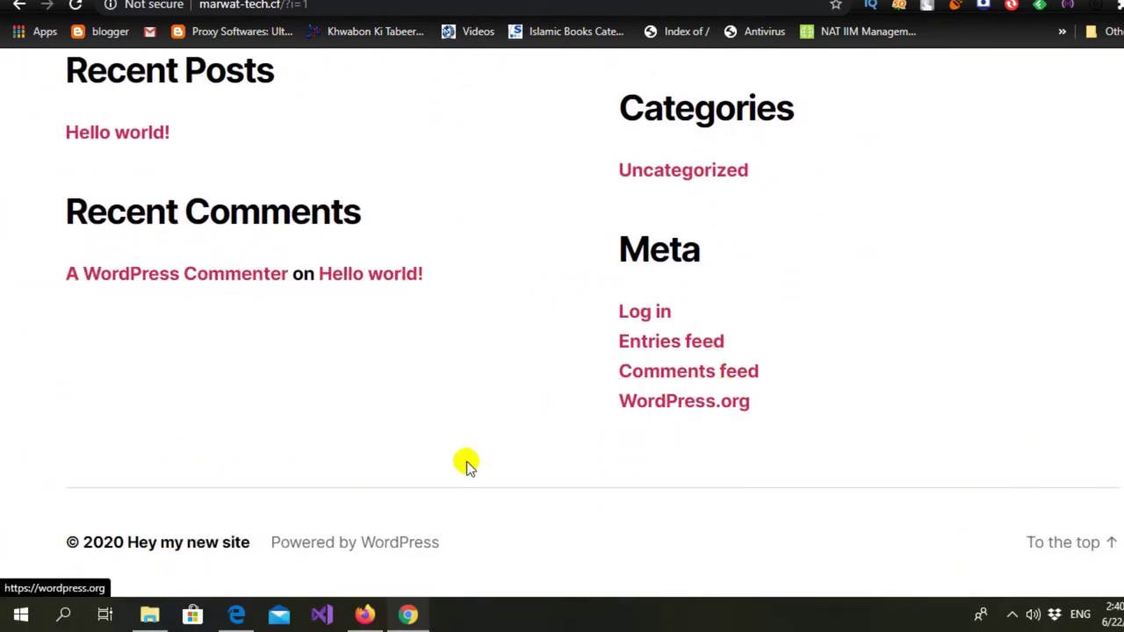
{"action": "left_click", "coordinate": [402, 545]}
{"action": "left_click_drag", "start_coordinate": [402, 542], "coordinate": [246, 547]}
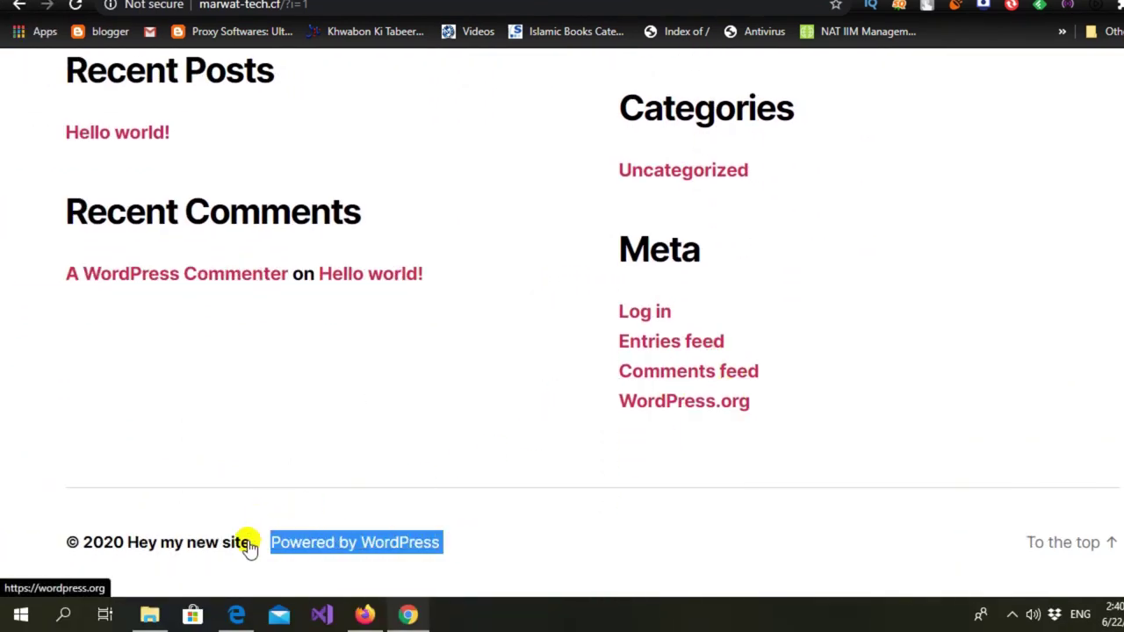
{"action": "left_click", "coordinate": [631, 168]}
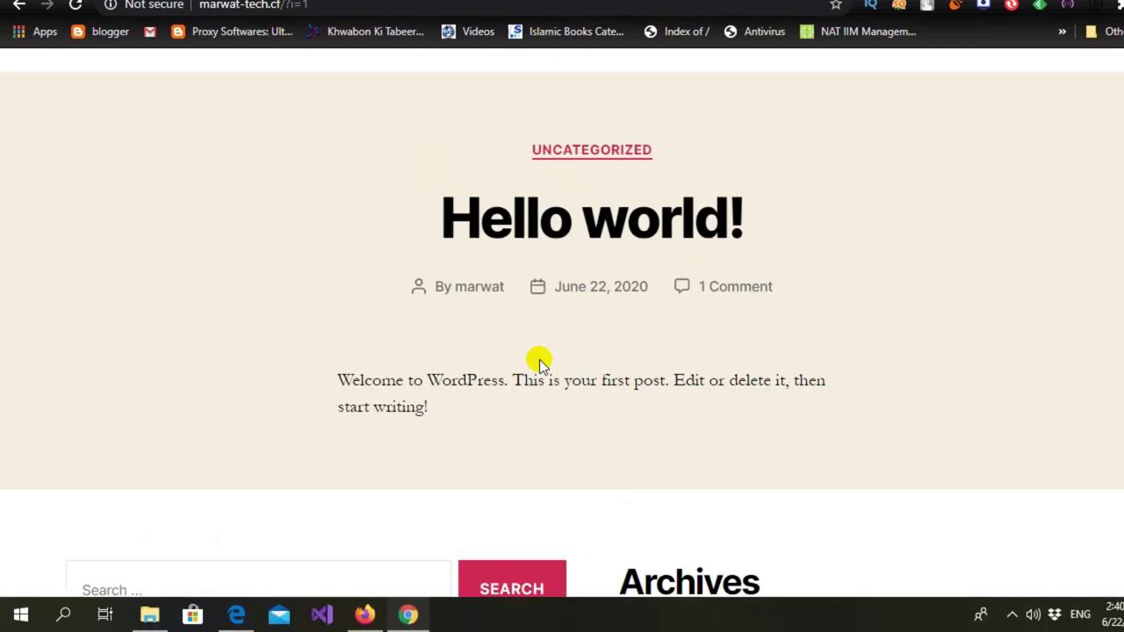
{"action": "scroll", "coordinate": [532, 289], "scroll_direction": "up", "scroll_amount": 1}
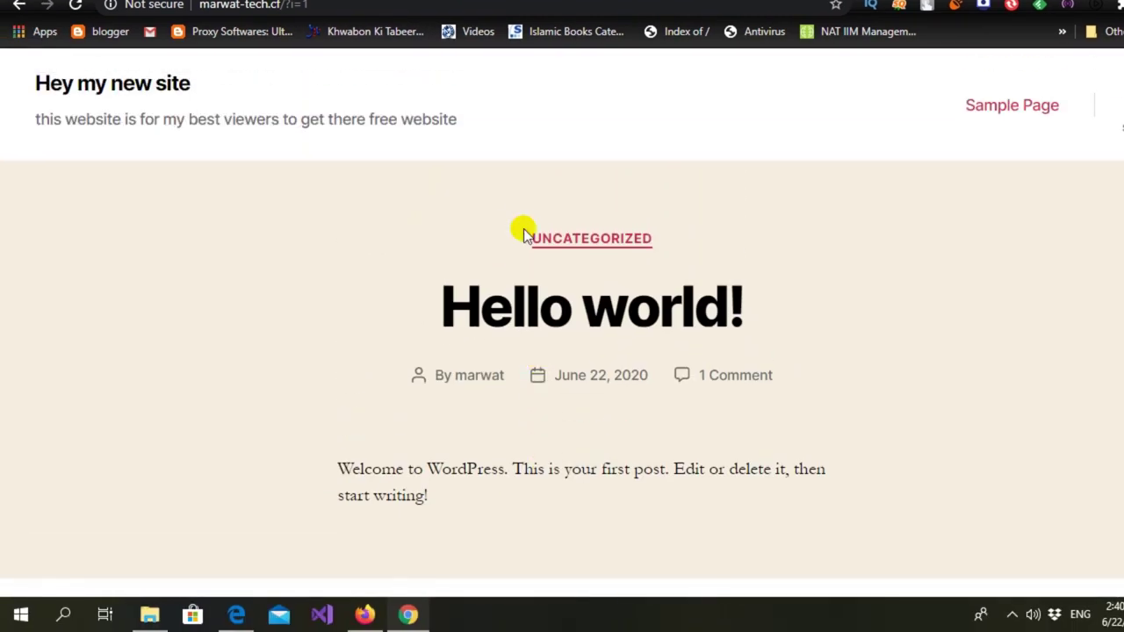
{"action": "left_click", "coordinate": [578, 15]}
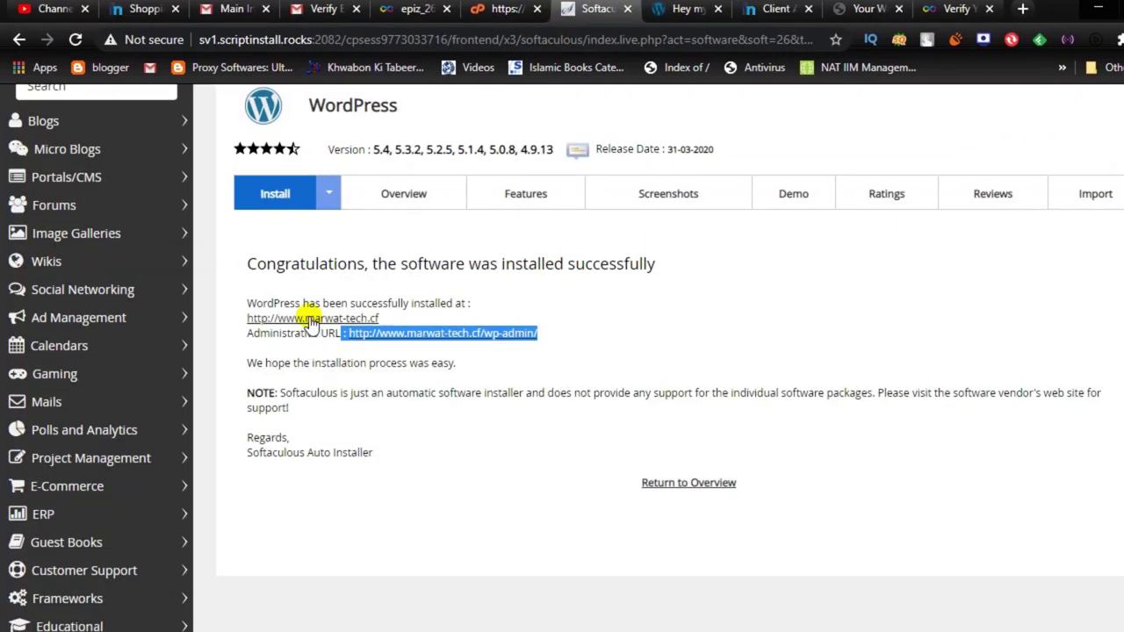
- Open the new site's admin Appearance > Themes page, then view the Gridlove ThemeForest listing
{"action": "left_click", "coordinate": [437, 339]}
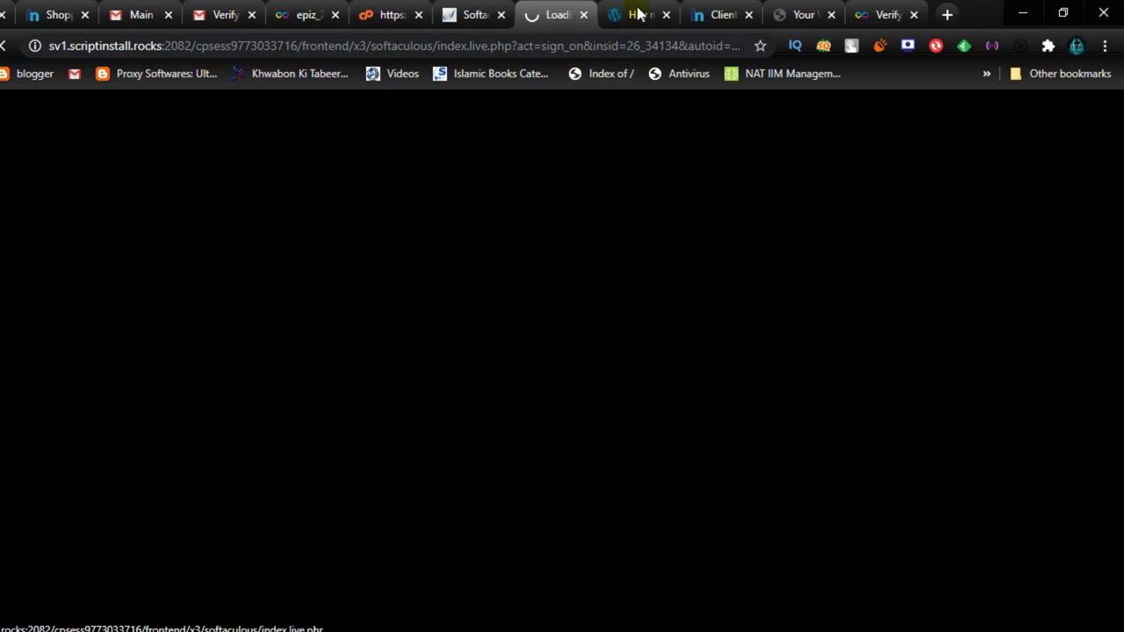
{"action": "left_click", "coordinate": [619, 25]}
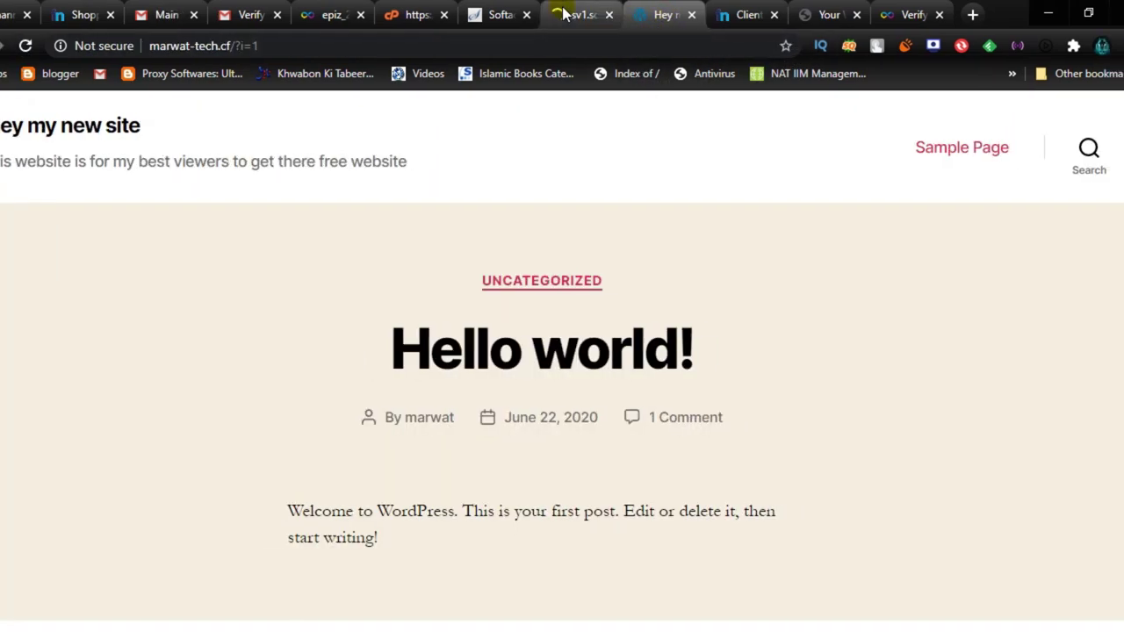
{"action": "left_click", "coordinate": [552, 14]}
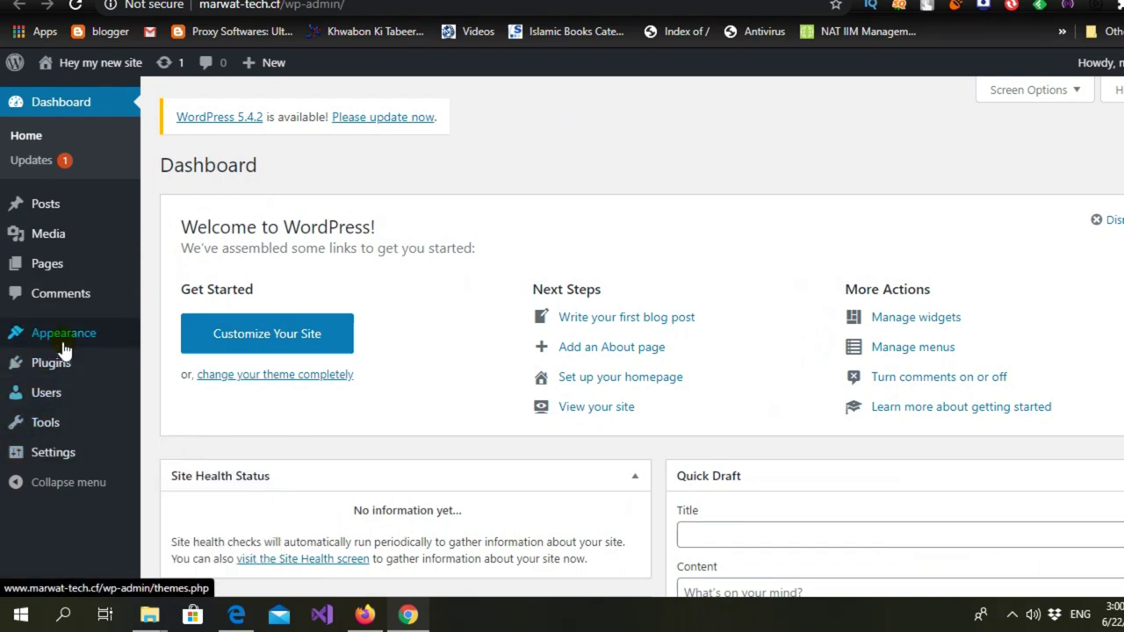
{"action": "mouse_move", "coordinate": [76, 342]}
{"action": "left_click", "coordinate": [180, 340]}
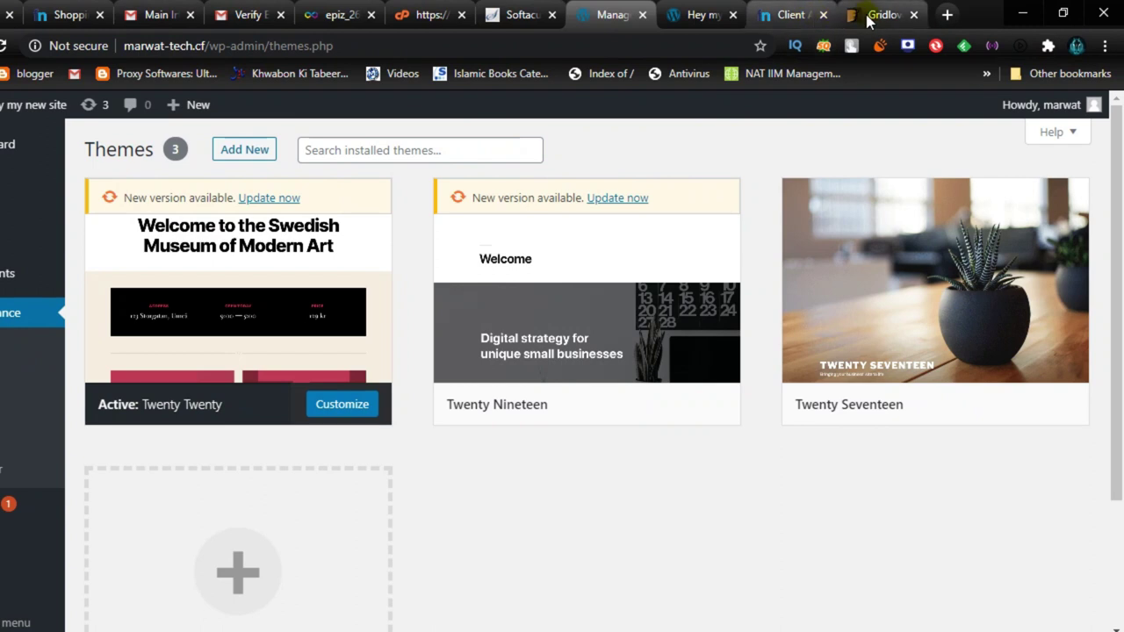
{"action": "left_click", "coordinate": [870, 17]}
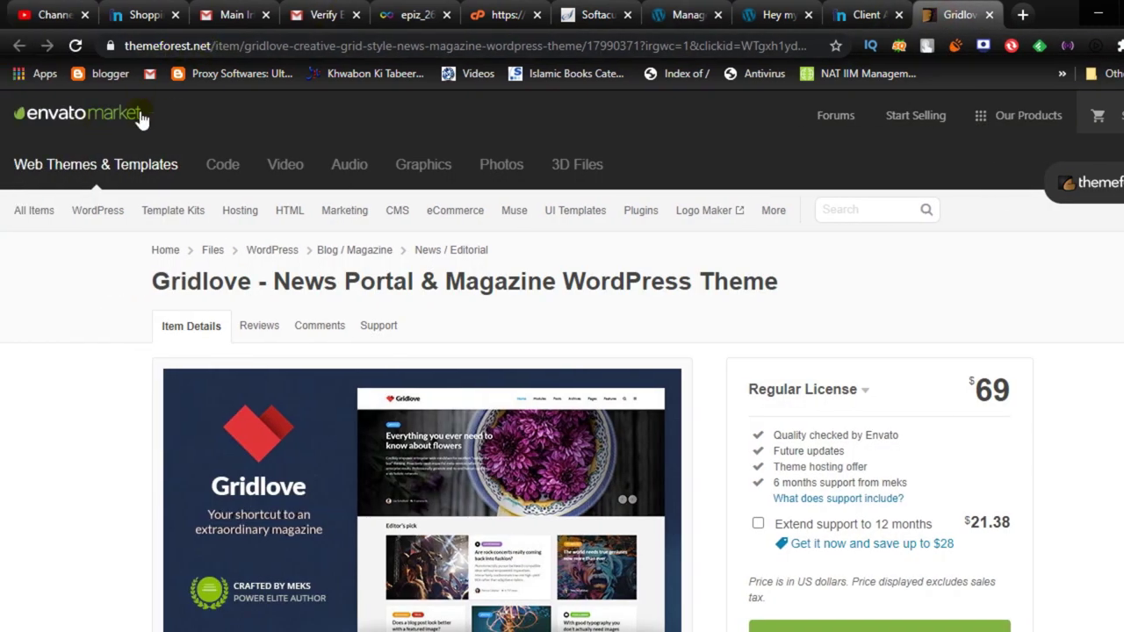
- Review the Gridlove product title and its $69 price
{"action": "scroll", "coordinate": [170, 198], "scroll_direction": "down", "scroll_amount": 3}
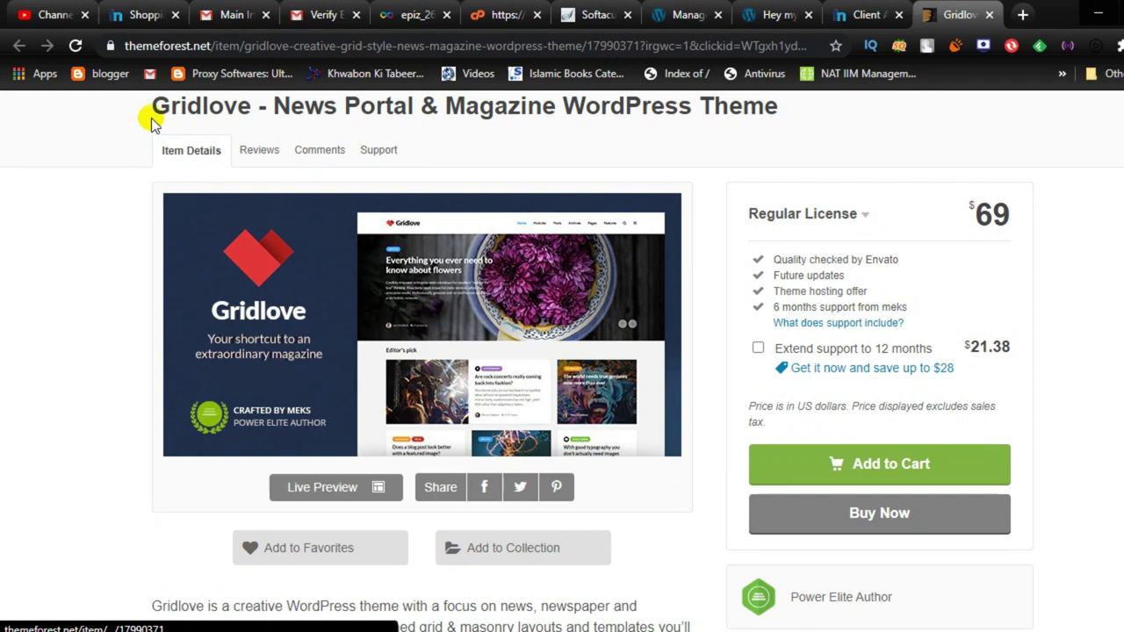
{"action": "left_click_drag", "start_coordinate": [154, 114], "coordinate": [836, 141]}
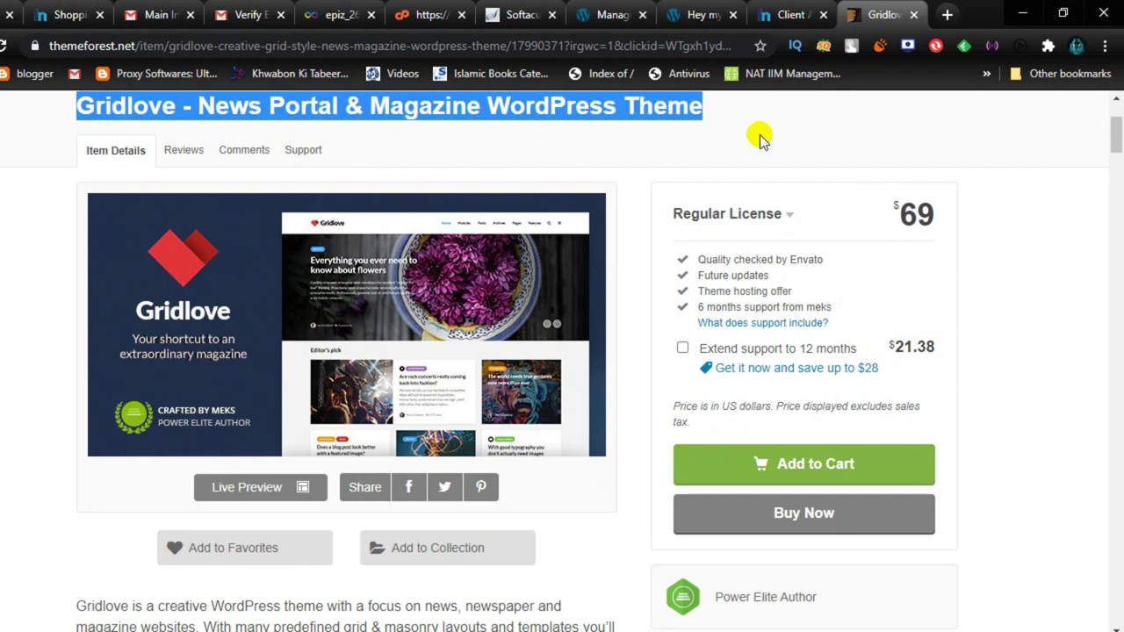
{"action": "double_click", "coordinate": [914, 221]}
{"action": "scroll", "coordinate": [979, 316], "scroll_direction": "down", "scroll_amount": 1}
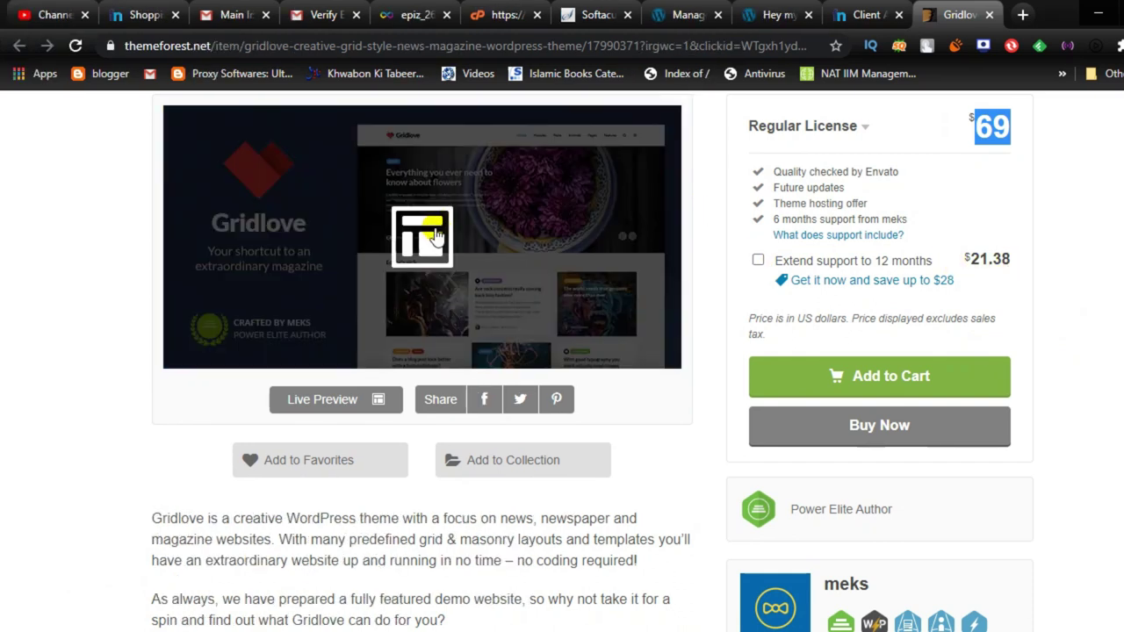
{"action": "scroll", "coordinate": [343, 368], "scroll_direction": "down", "scroll_amount": 3}
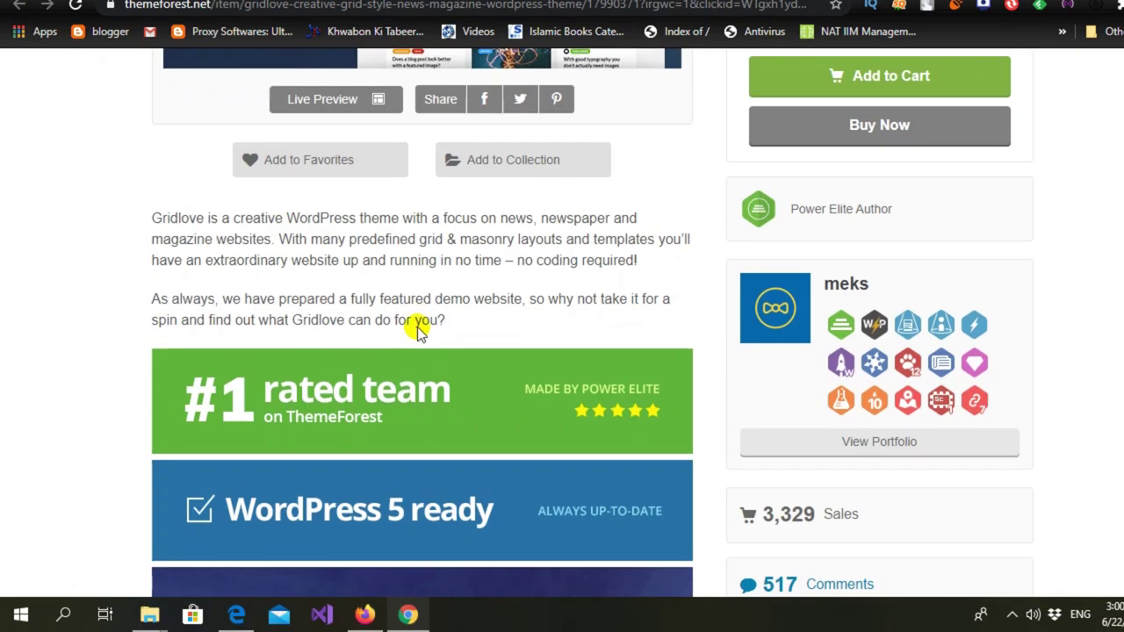
{"action": "scroll", "coordinate": [419, 327], "scroll_direction": "up", "scroll_amount": 3}
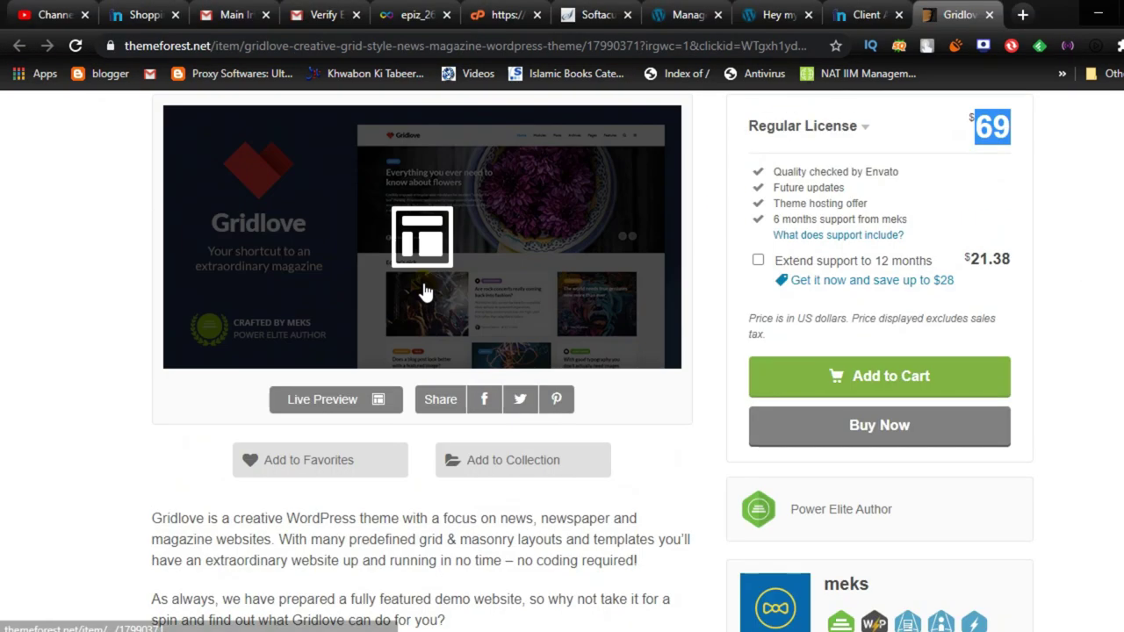
- Browse the Gridlove live demo, then go back to the WordPress Themes page
{"action": "left_click", "coordinate": [493, 246]}
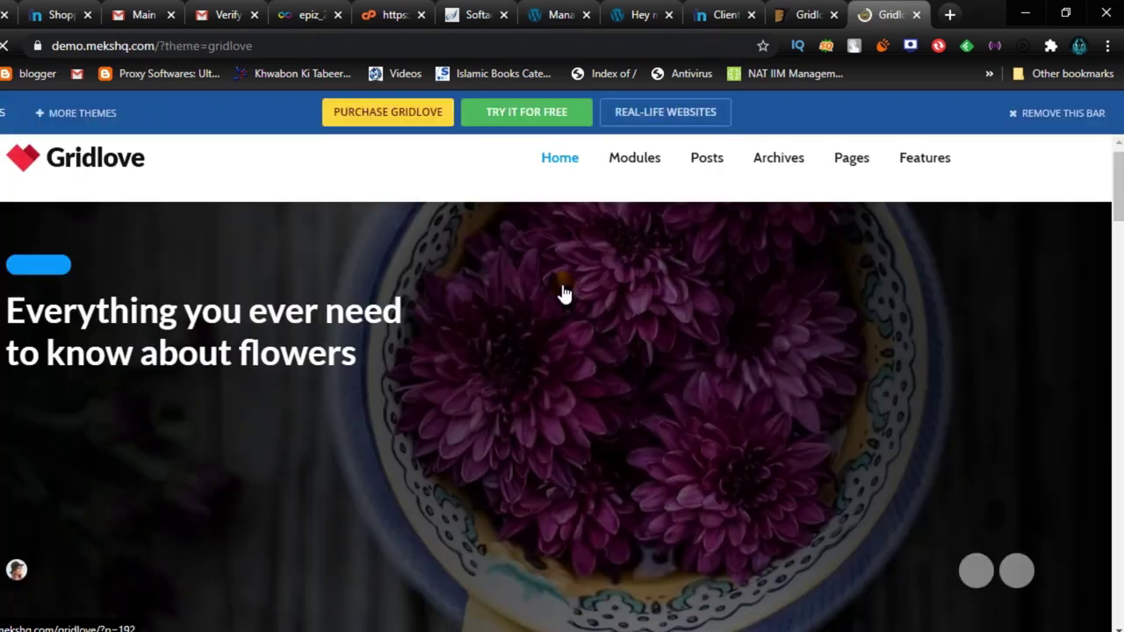
{"action": "scroll", "coordinate": [564, 291], "scroll_direction": "down", "scroll_amount": 4}
{"action": "scroll", "coordinate": [563, 290], "scroll_direction": "down", "scroll_amount": 15}
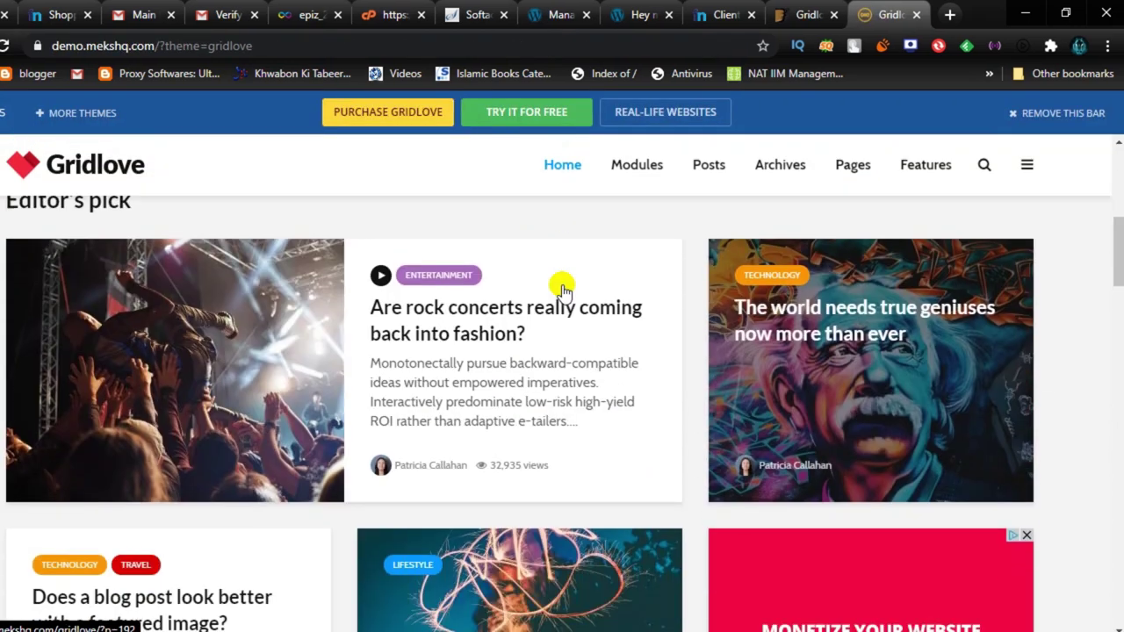
{"action": "scroll", "coordinate": [569, 312], "scroll_direction": "down", "scroll_amount": 10}
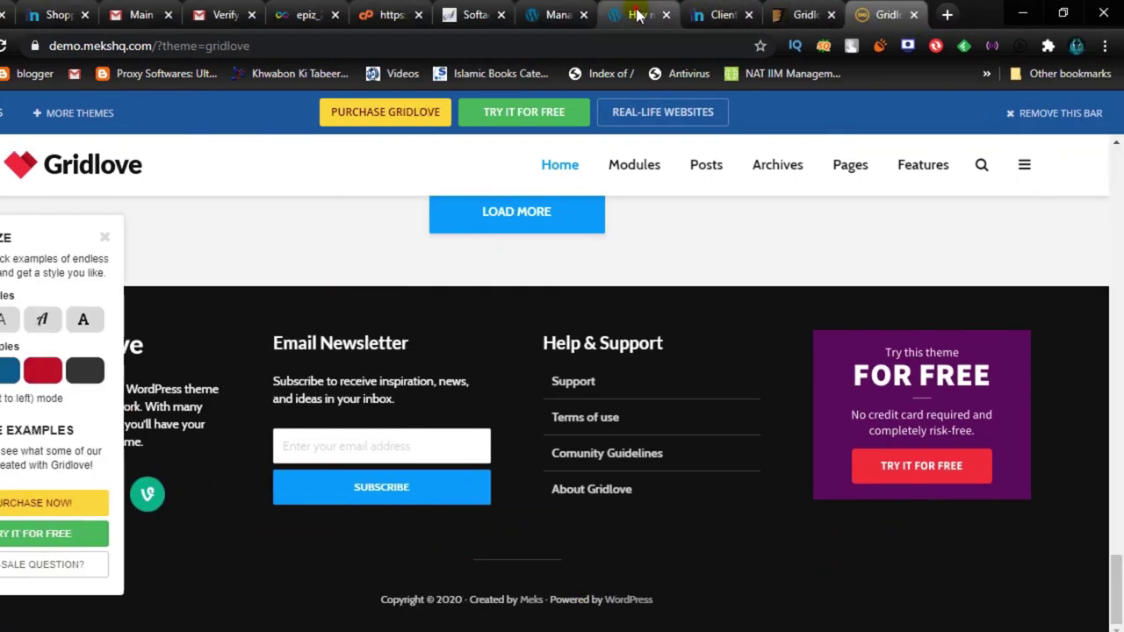
{"action": "left_click", "coordinate": [641, 15]}
{"action": "left_click", "coordinate": [562, 15]}
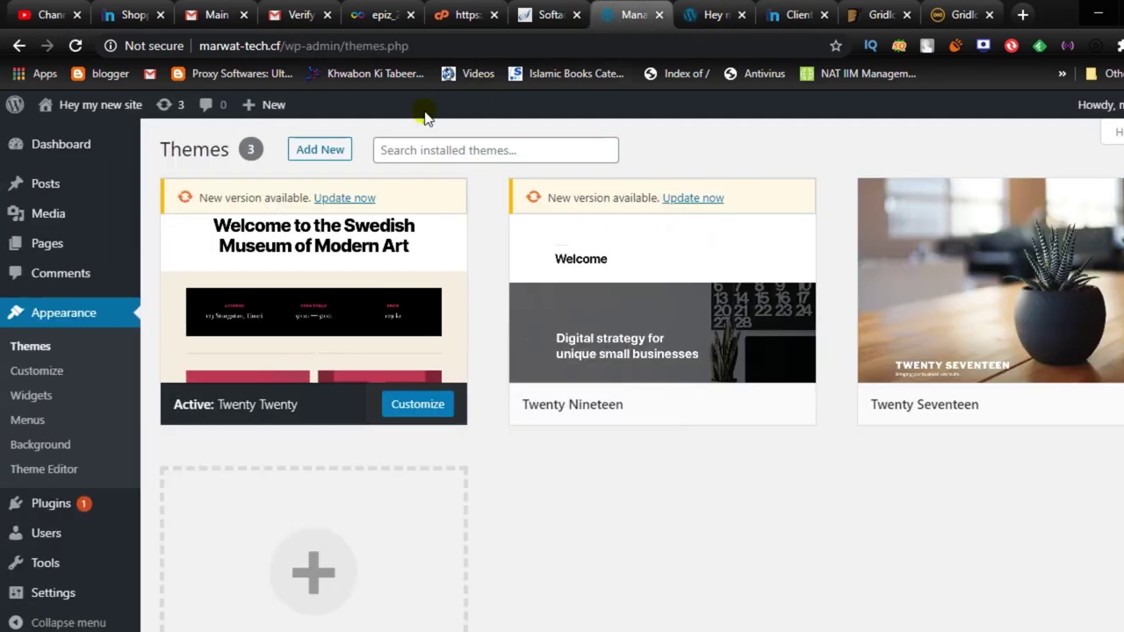
- Go to Add New themes and reveal the Upload Theme .zip form
{"action": "left_click", "coordinate": [229, 151]}
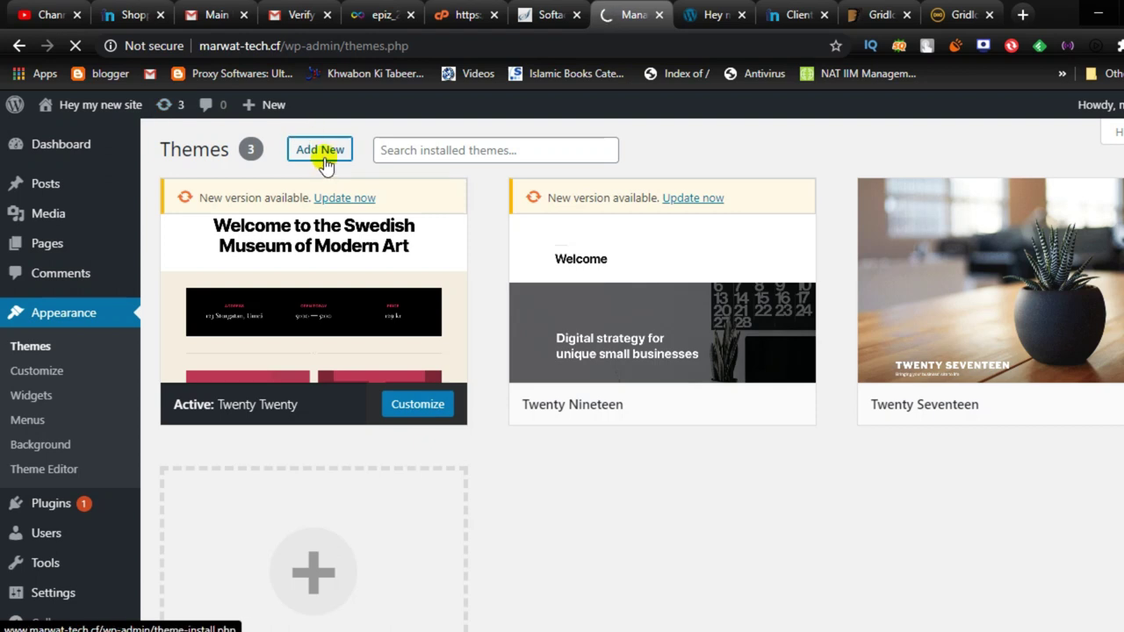
{"action": "left_click", "coordinate": [324, 161]}
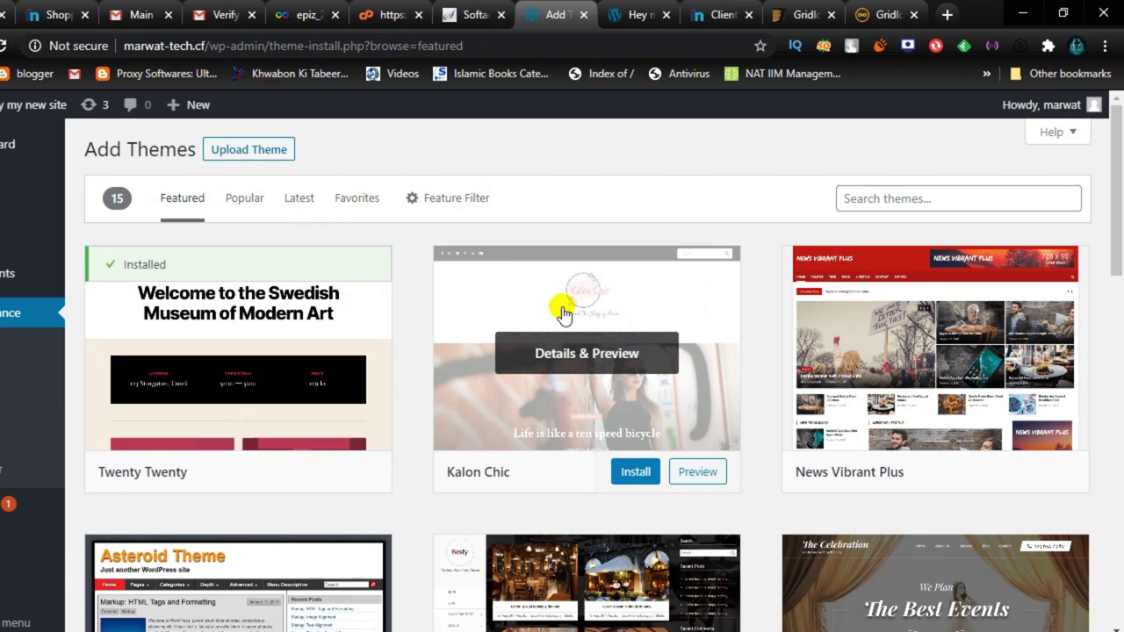
{"action": "scroll", "coordinate": [565, 307], "scroll_direction": "down", "scroll_amount": 7}
{"action": "scroll", "coordinate": [477, 322], "scroll_direction": "up", "scroll_amount": 7}
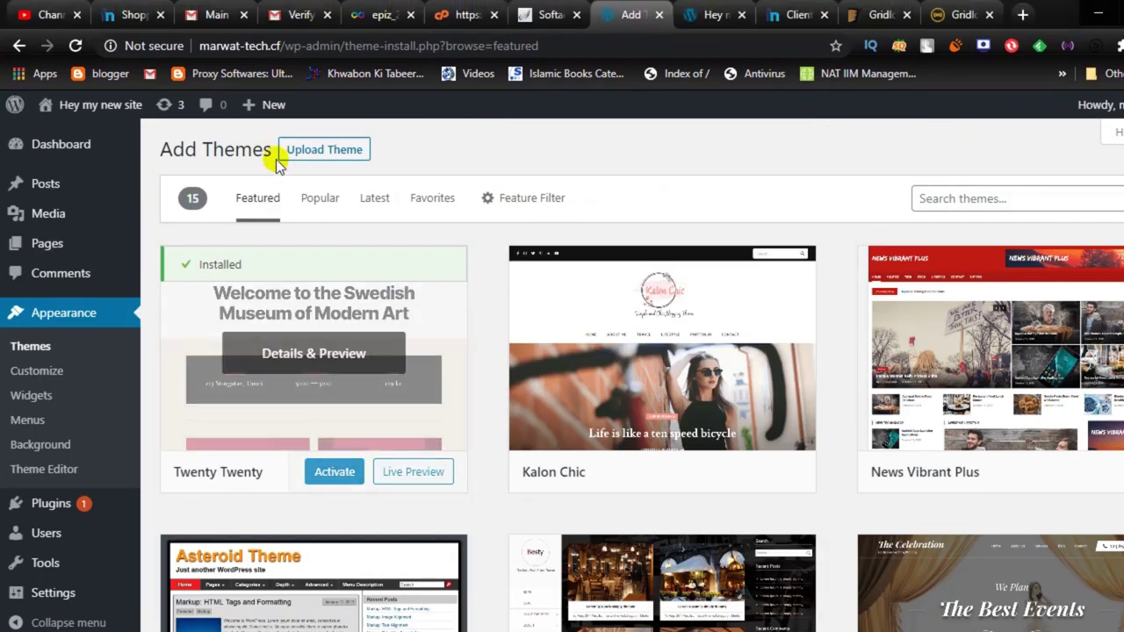
{"action": "left_click", "coordinate": [289, 139]}
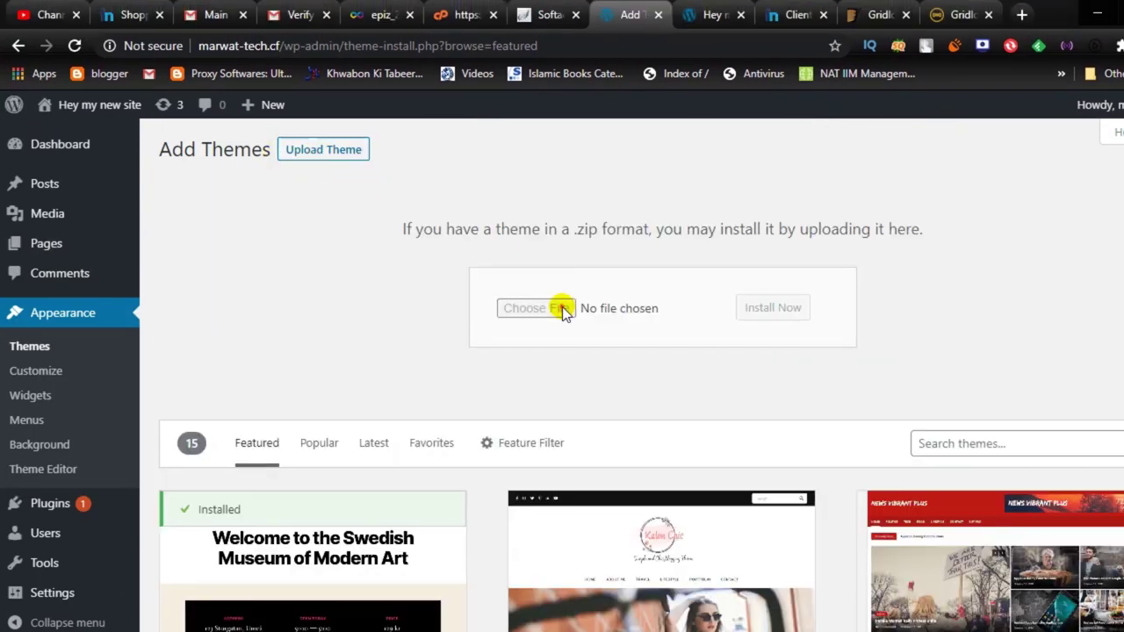
- Pick gridlove.zip from the Desktop's Gridlove v1.9.5 folder as the upload file
{"action": "left_click", "coordinate": [549, 309]}
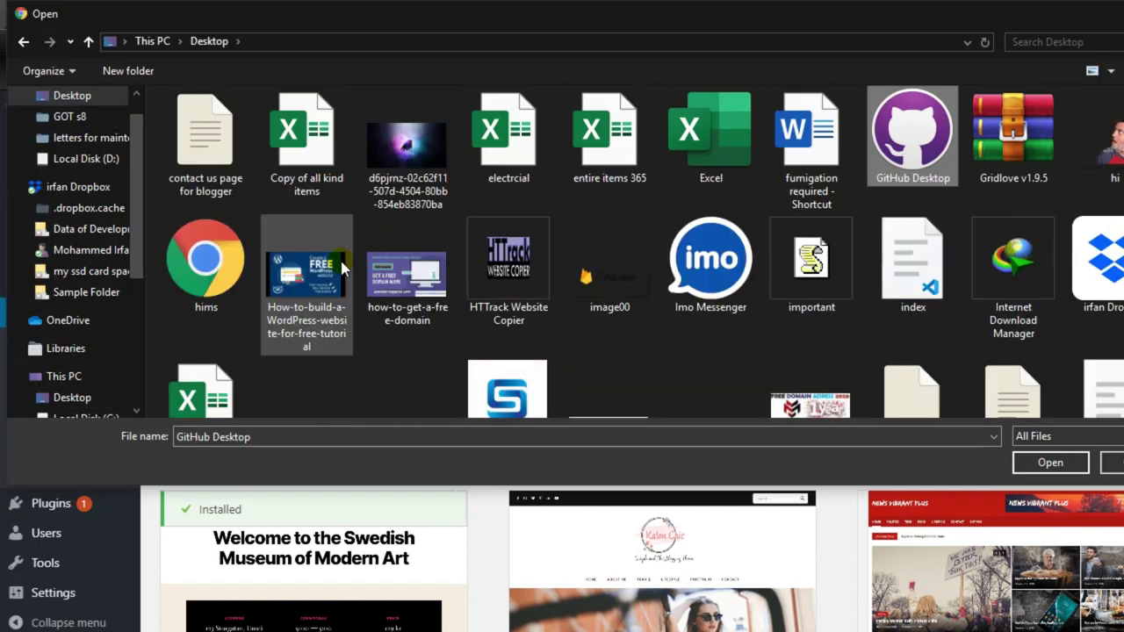
{"action": "key", "text": "g"}
{"action": "key", "text": "g"}
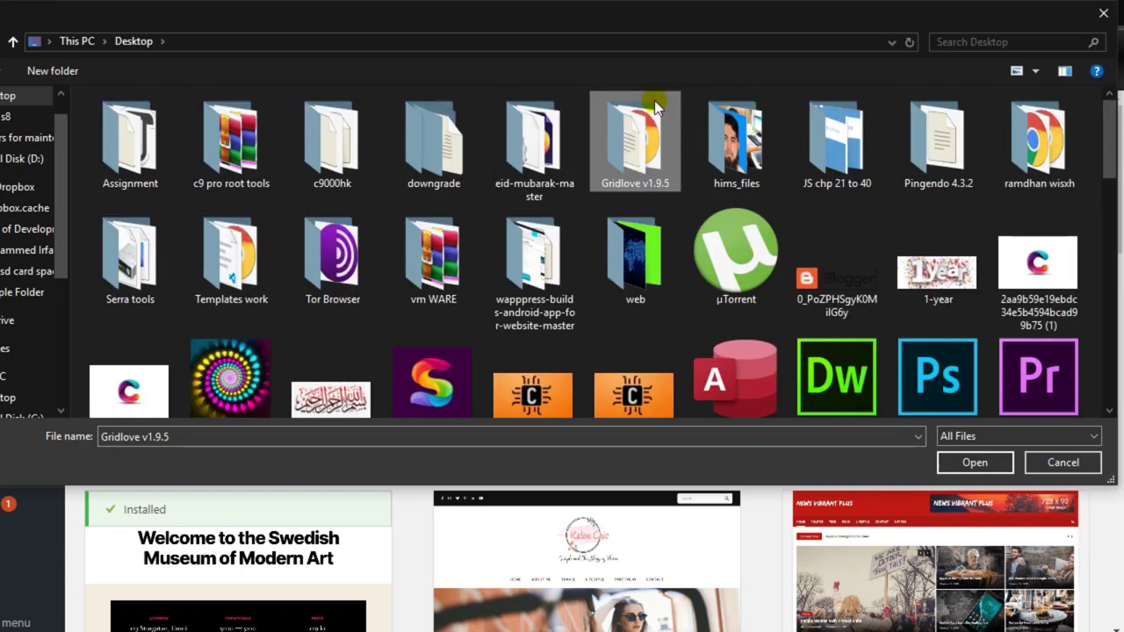
{"action": "double_click", "coordinate": [729, 101]}
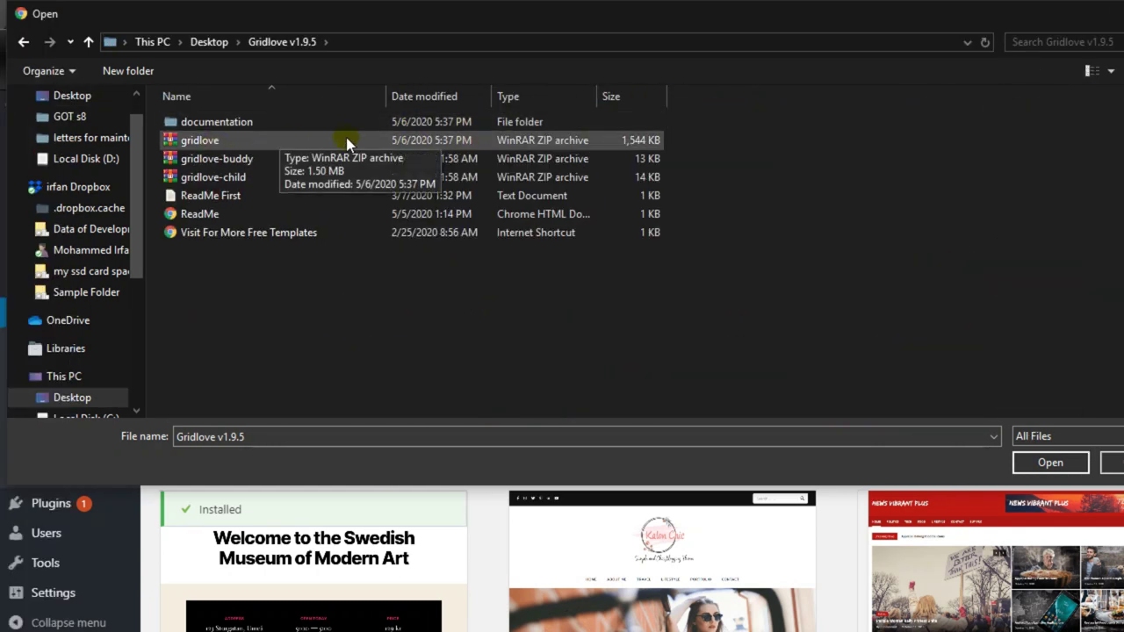
{"action": "left_click", "coordinate": [347, 144]}
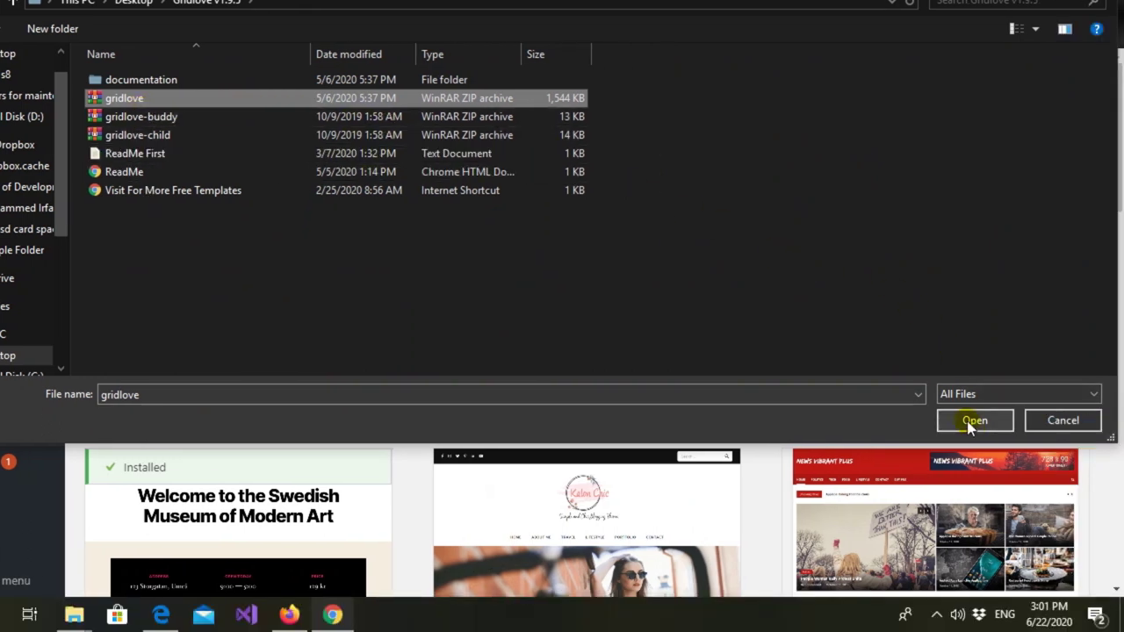
{"action": "left_click", "coordinate": [973, 422]}
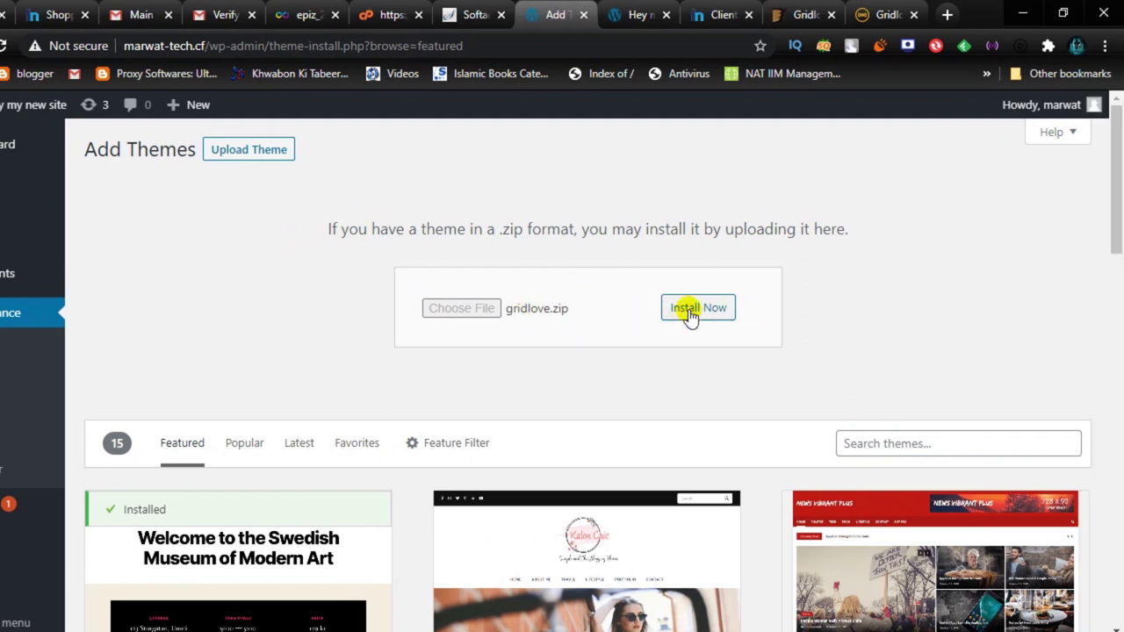
- Start installing gridlove.zip with Install Now, checking the live site while it runs
{"action": "left_click", "coordinate": [690, 313]}
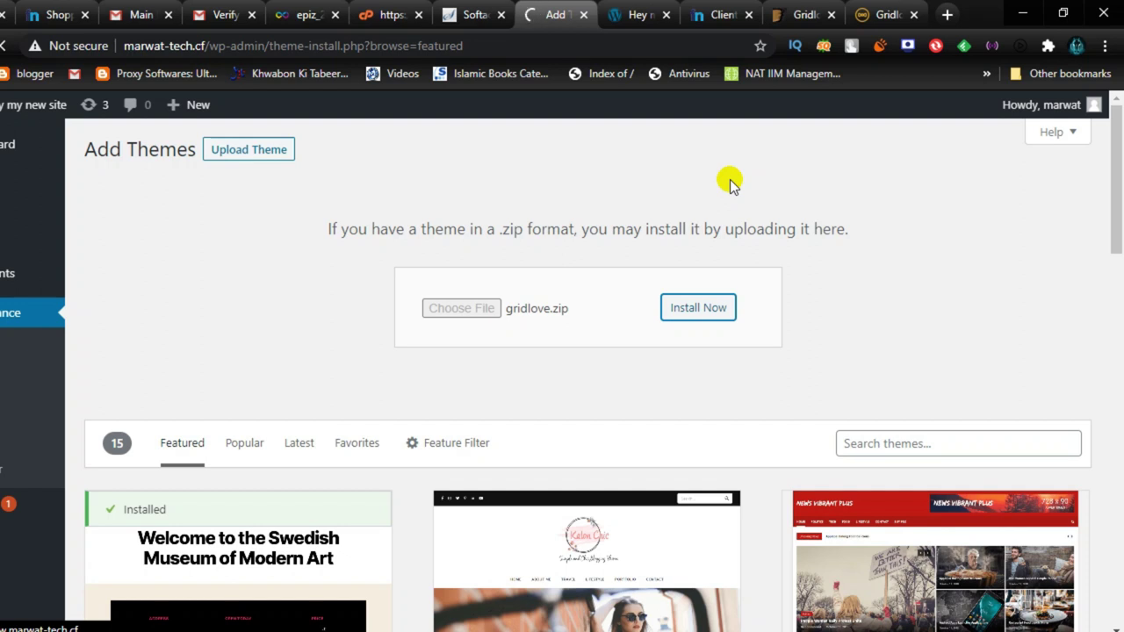
{"action": "left_click", "coordinate": [654, 26]}
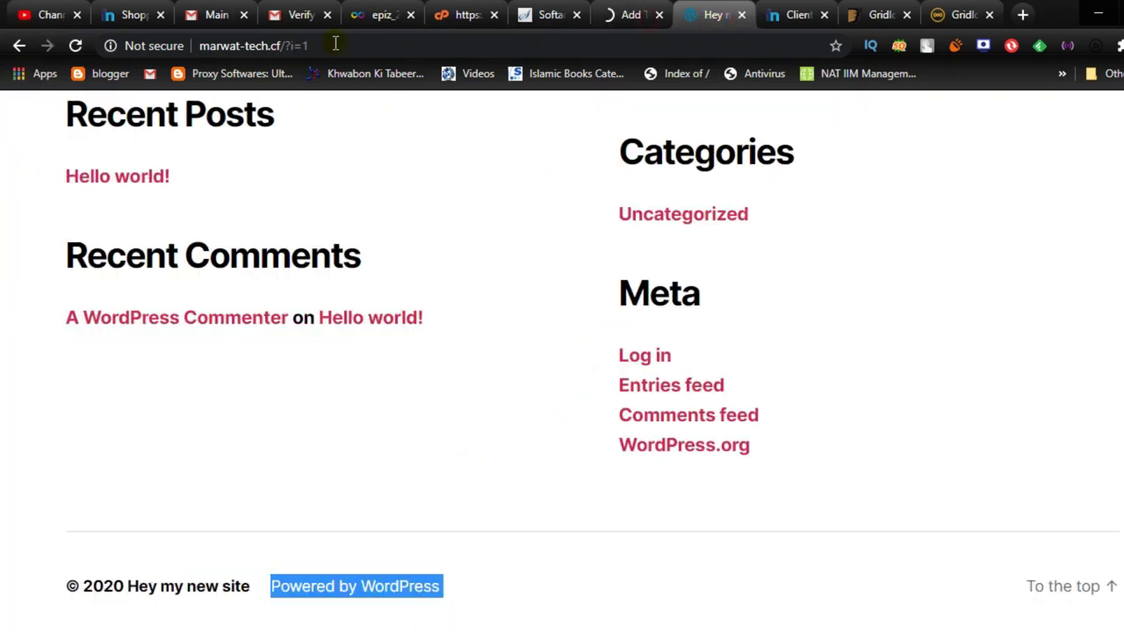
{"action": "scroll", "coordinate": [638, 261], "scroll_direction": "up", "scroll_amount": 15}
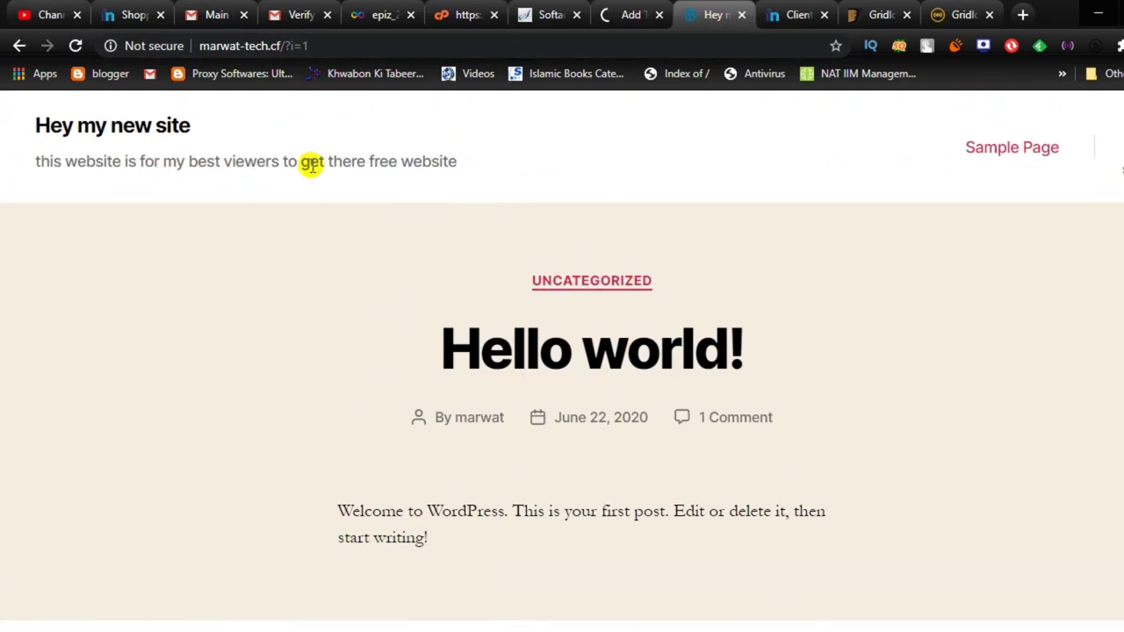
{"action": "left_click", "coordinate": [560, 16]}
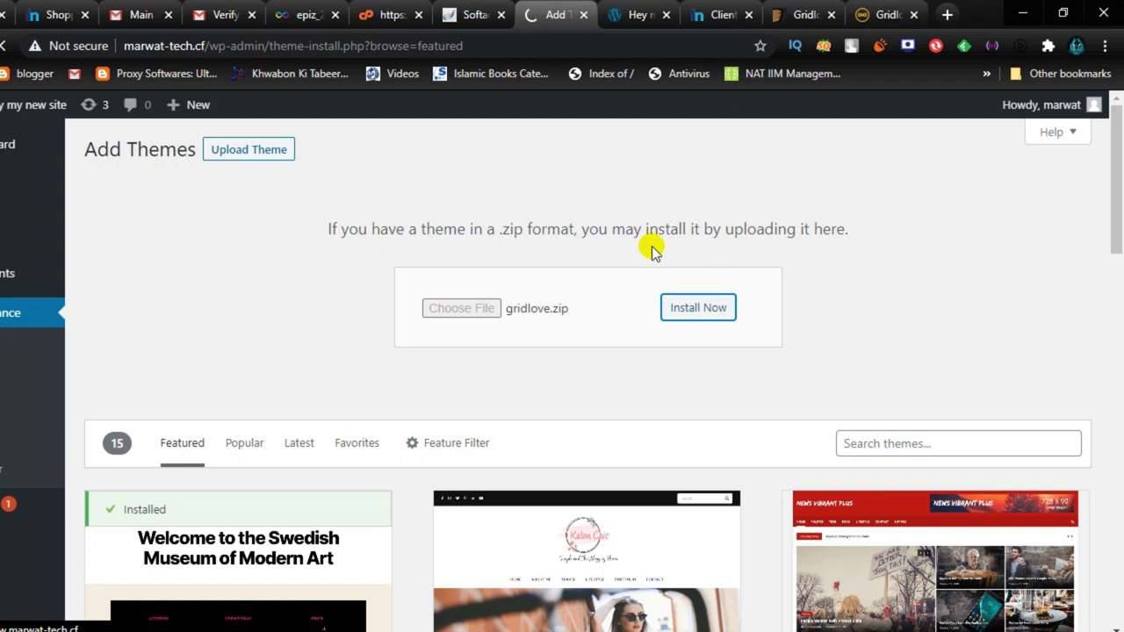
{"action": "scroll", "coordinate": [643, 250], "scroll_direction": "down", "scroll_amount": 6}
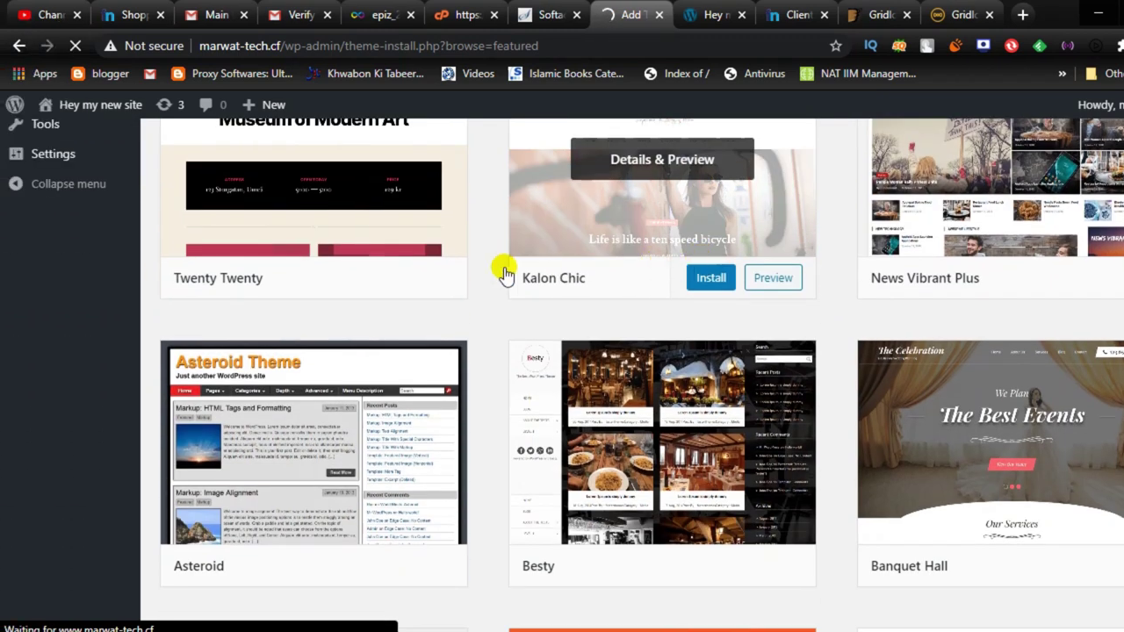
{"action": "scroll", "coordinate": [426, 275], "scroll_direction": "up", "scroll_amount": 6}
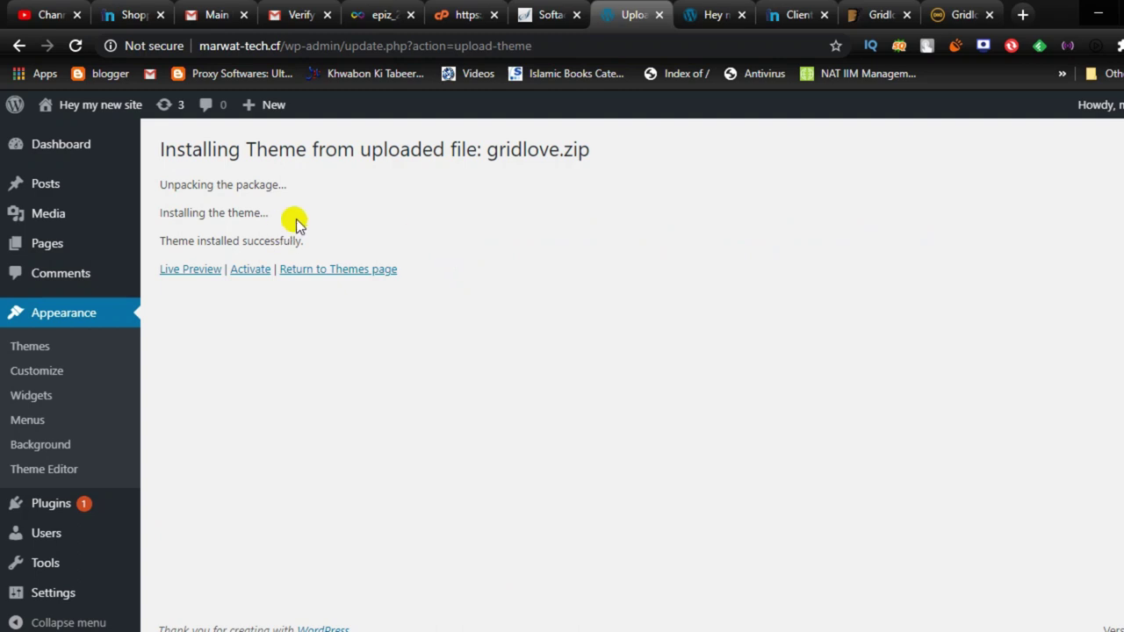
- Confirm 'Theme installed successfully' and activate Gridlove
{"action": "left_click_drag", "start_coordinate": [273, 213], "coordinate": [159, 213]}
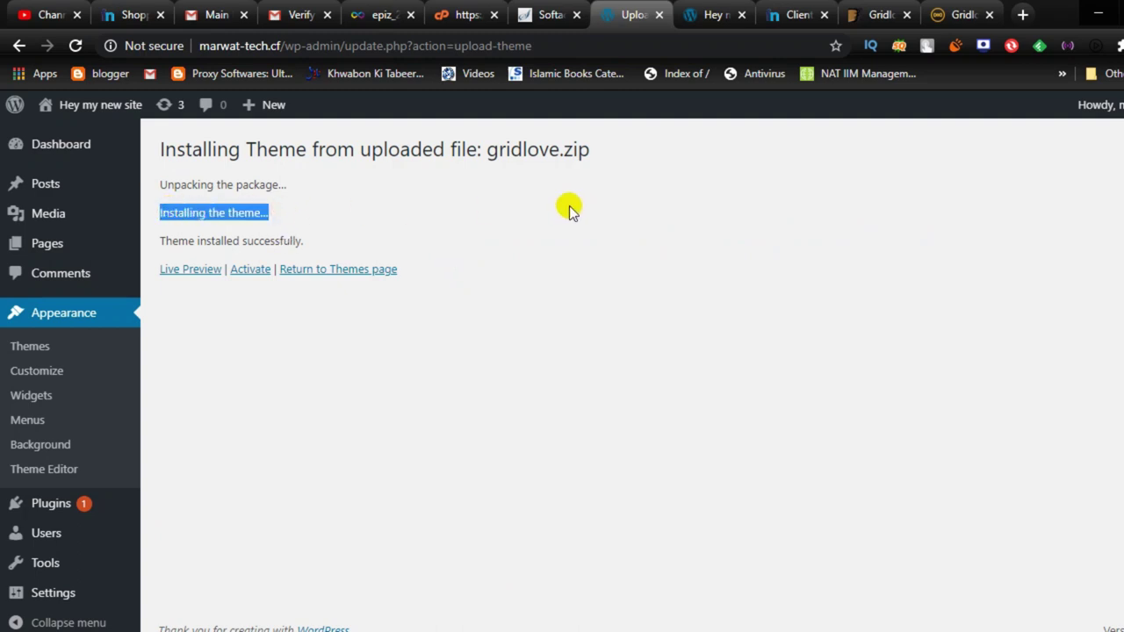
{"action": "left_click_drag", "start_coordinate": [307, 240], "coordinate": [154, 245]}
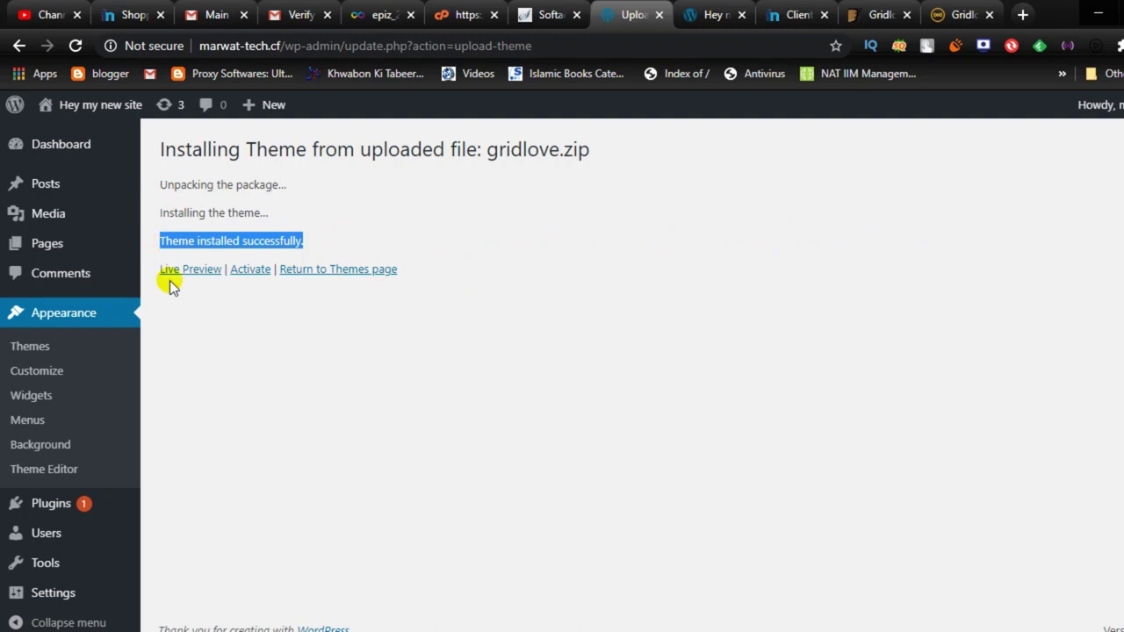
{"action": "left_click", "coordinate": [251, 270]}
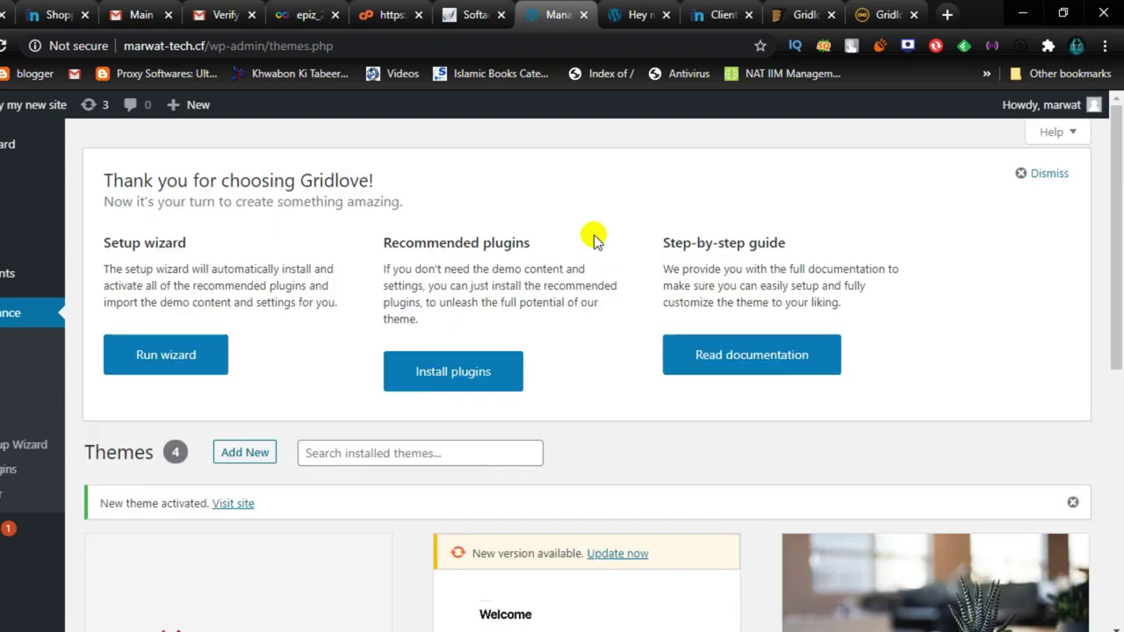
- Try Customize on Gridlove, go back, then reload the front page showing the Gridlove design
{"action": "left_click_drag", "start_coordinate": [105, 181], "coordinate": [391, 184]}
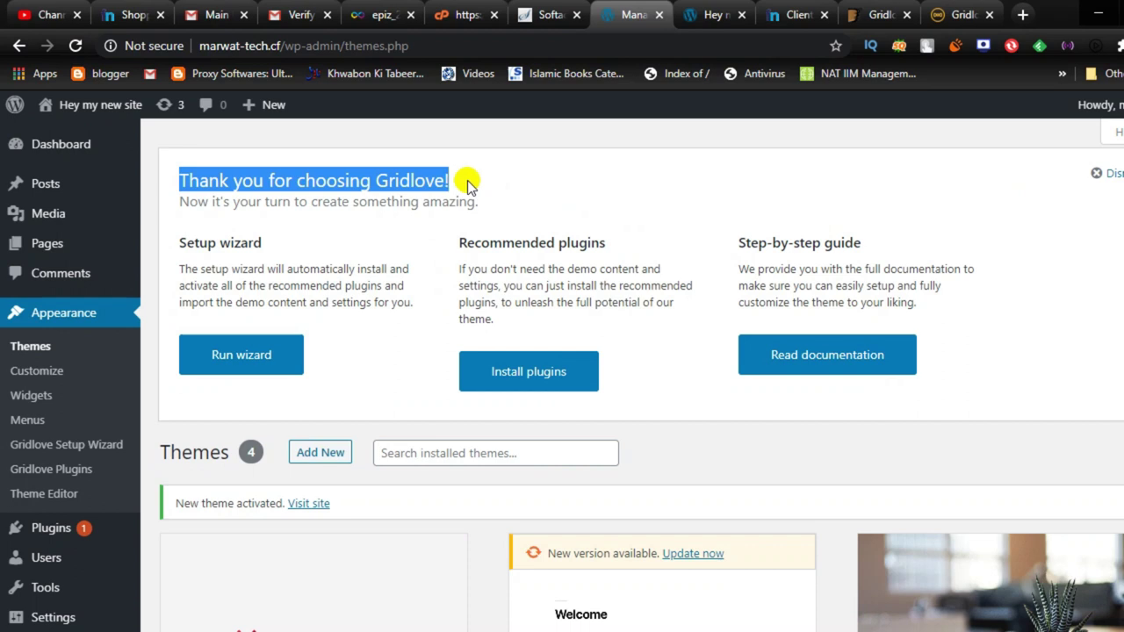
{"action": "scroll", "coordinate": [470, 189], "scroll_direction": "down", "scroll_amount": 4}
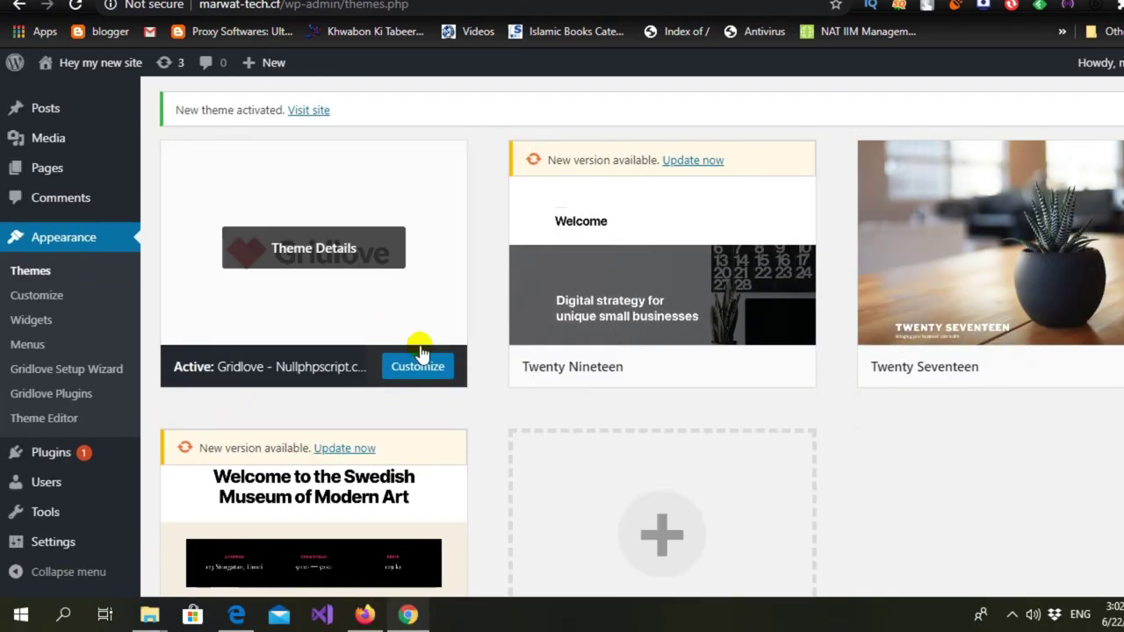
{"action": "left_click", "coordinate": [419, 362]}
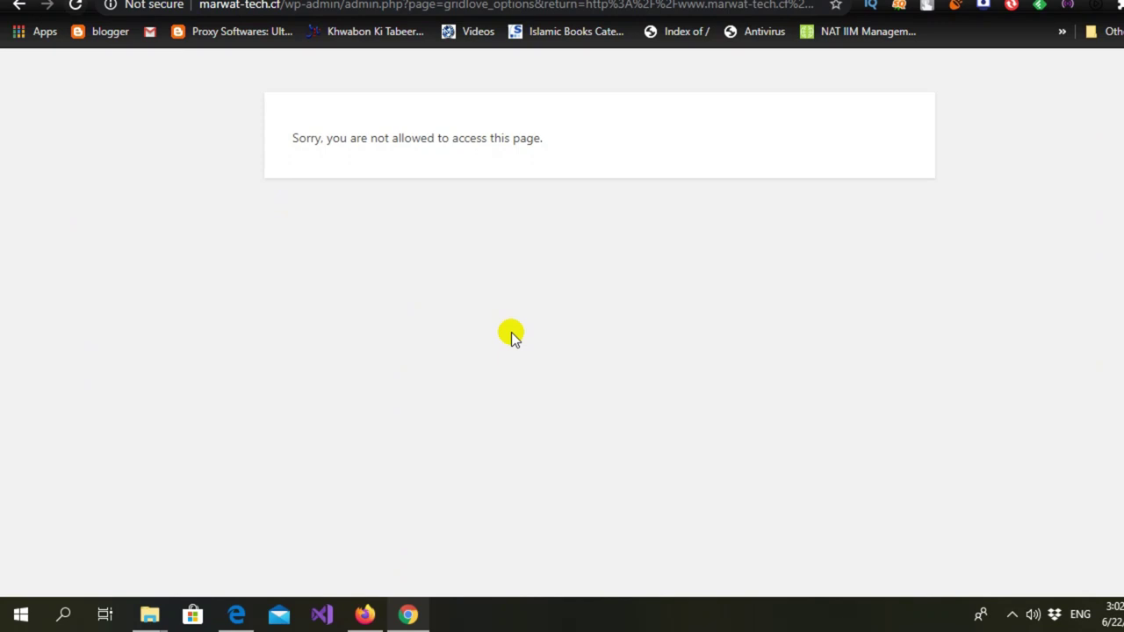
{"action": "left_click", "coordinate": [19, 46]}
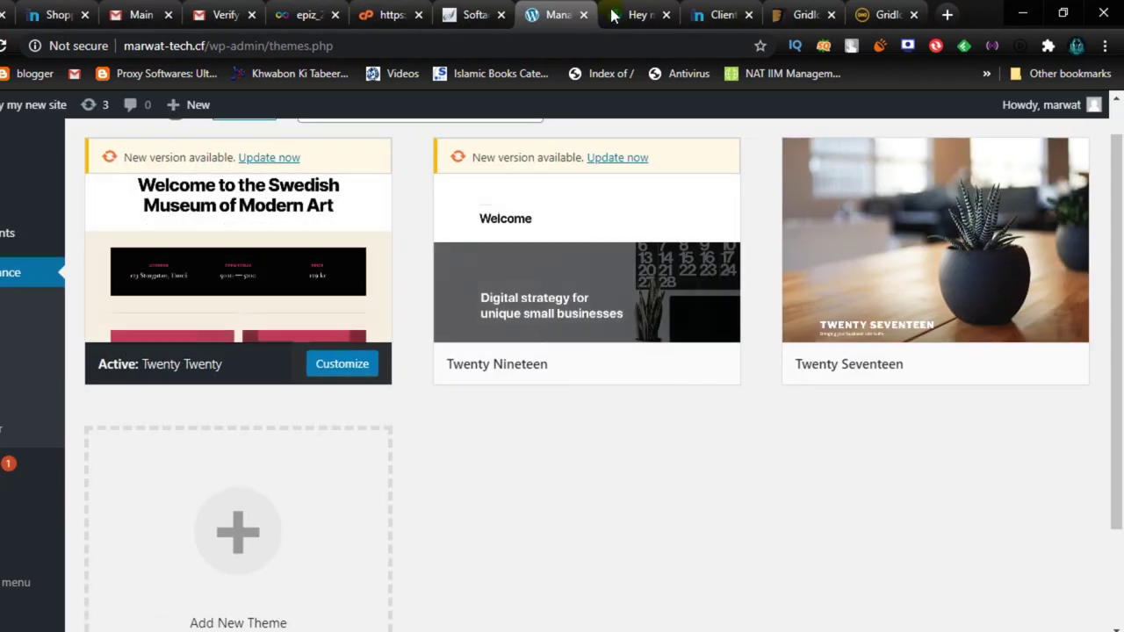
{"action": "left_click", "coordinate": [641, 15]}
{"action": "left_click", "coordinate": [75, 48]}
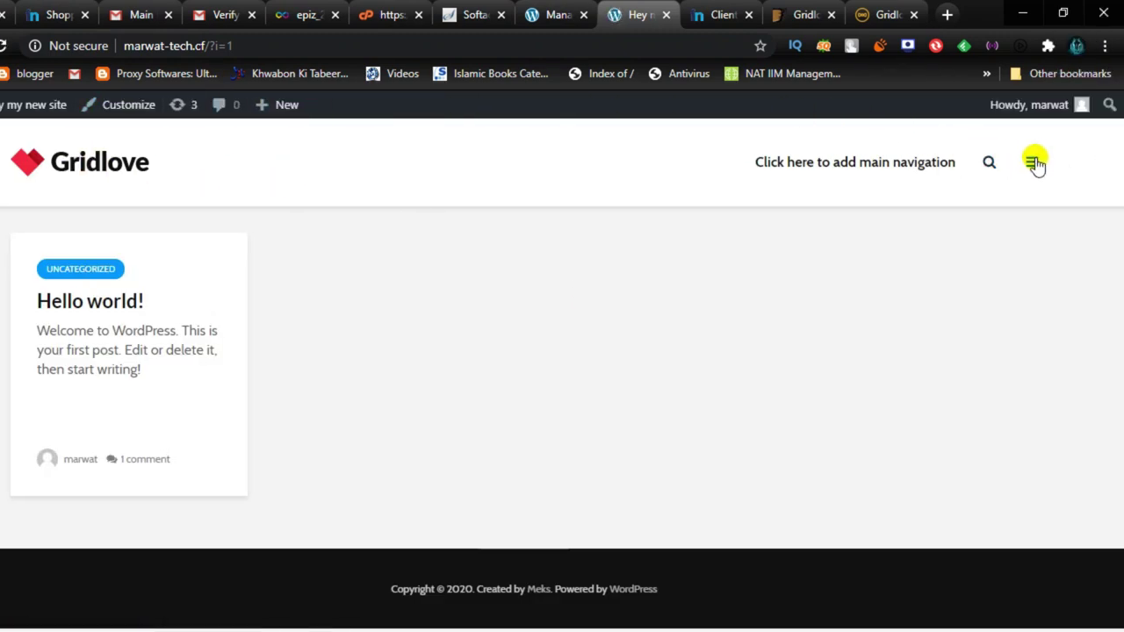
- Check the Gridlove header sidebar, browse the Uncategorized category archive, then return to the admin tab
{"action": "left_click", "coordinate": [1035, 163]}
{"action": "left_click", "coordinate": [965, 141]}
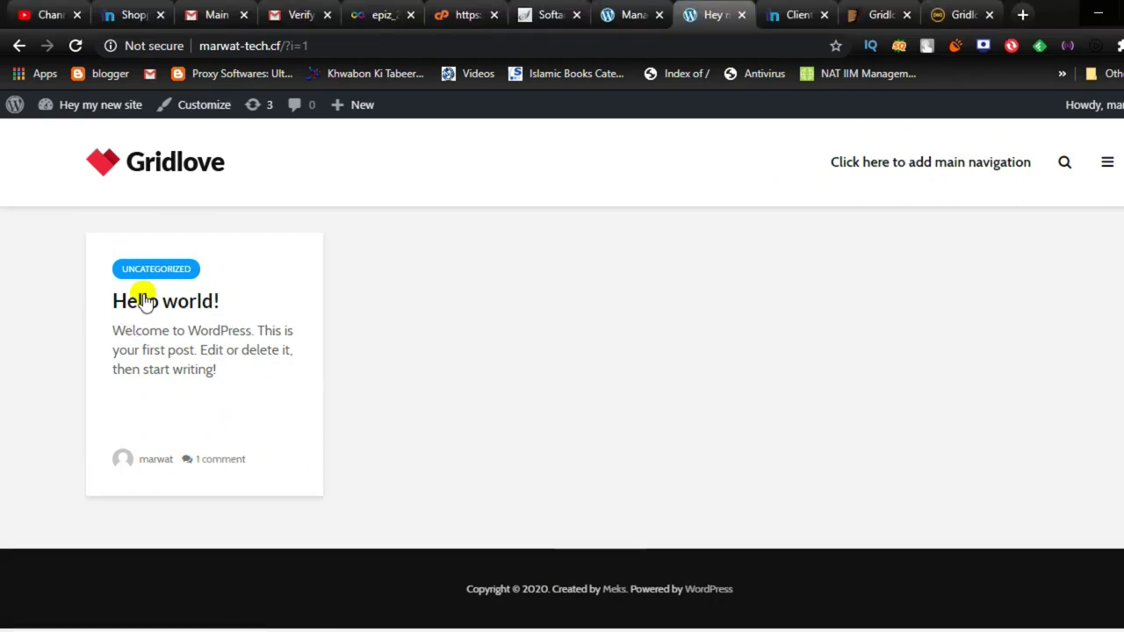
{"action": "left_click", "coordinate": [150, 230]}
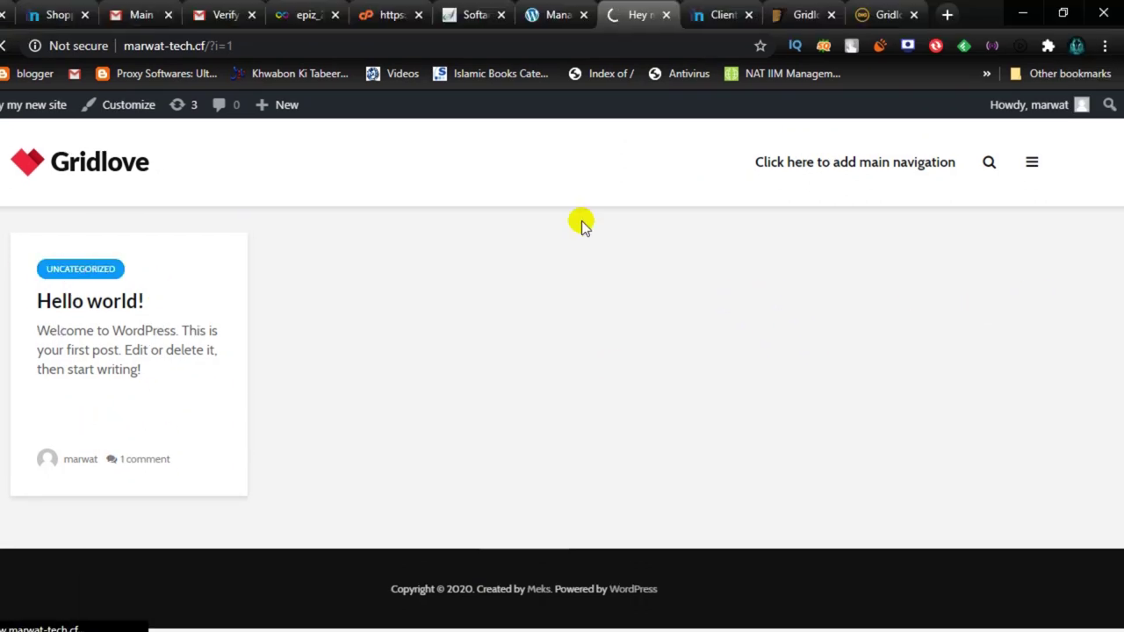
{"action": "scroll", "coordinate": [489, 269], "scroll_direction": "down", "scroll_amount": 1}
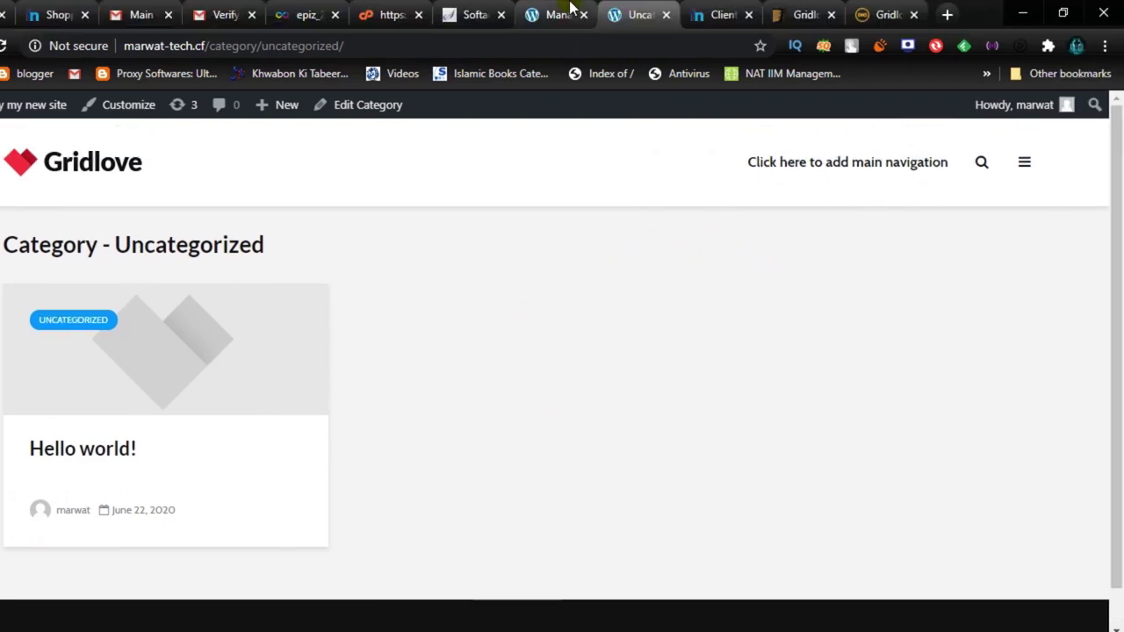
{"action": "left_click", "coordinate": [621, 14]}
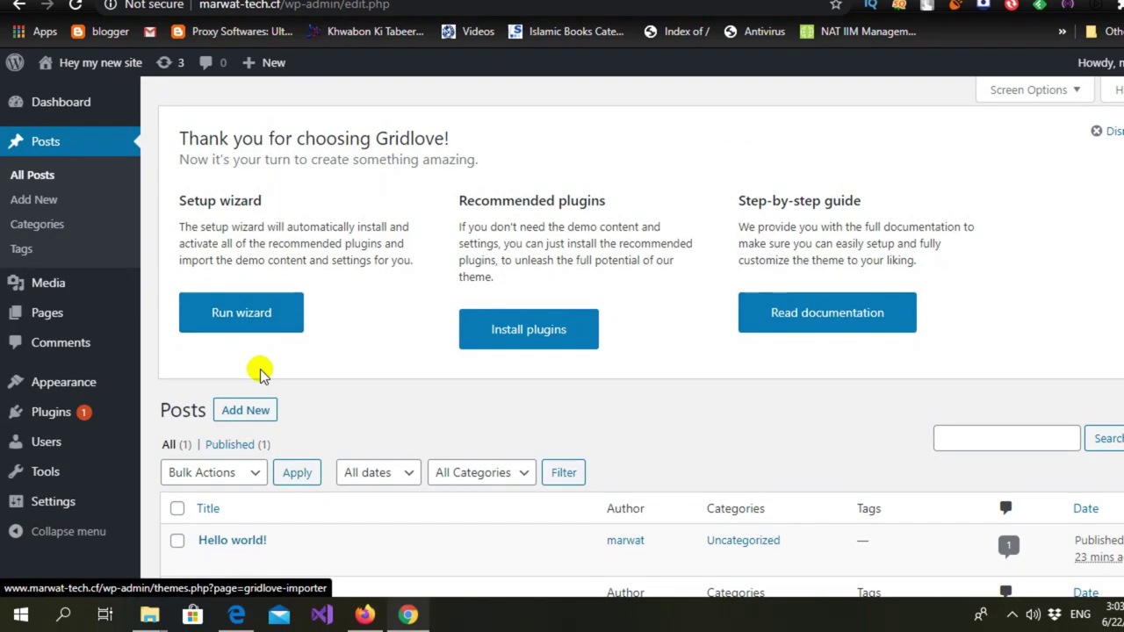
- From the Posts screen, use Add New to create a fresh post in the block editor
{"action": "scroll", "coordinate": [273, 350], "scroll_direction": "down", "scroll_amount": 1}
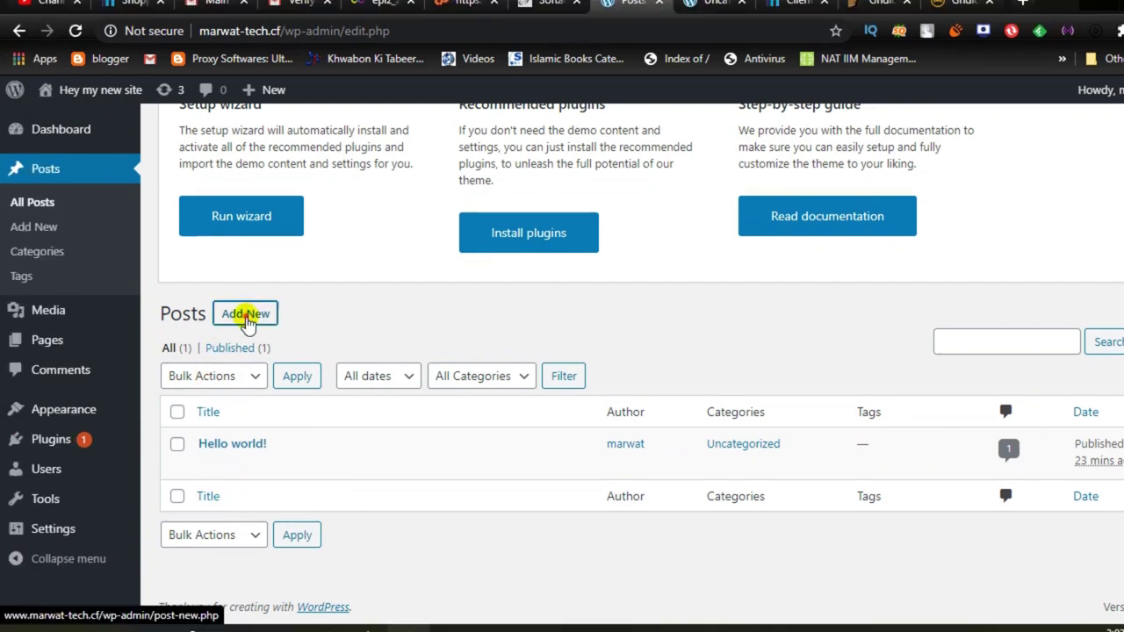
{"action": "left_click", "coordinate": [245, 286]}
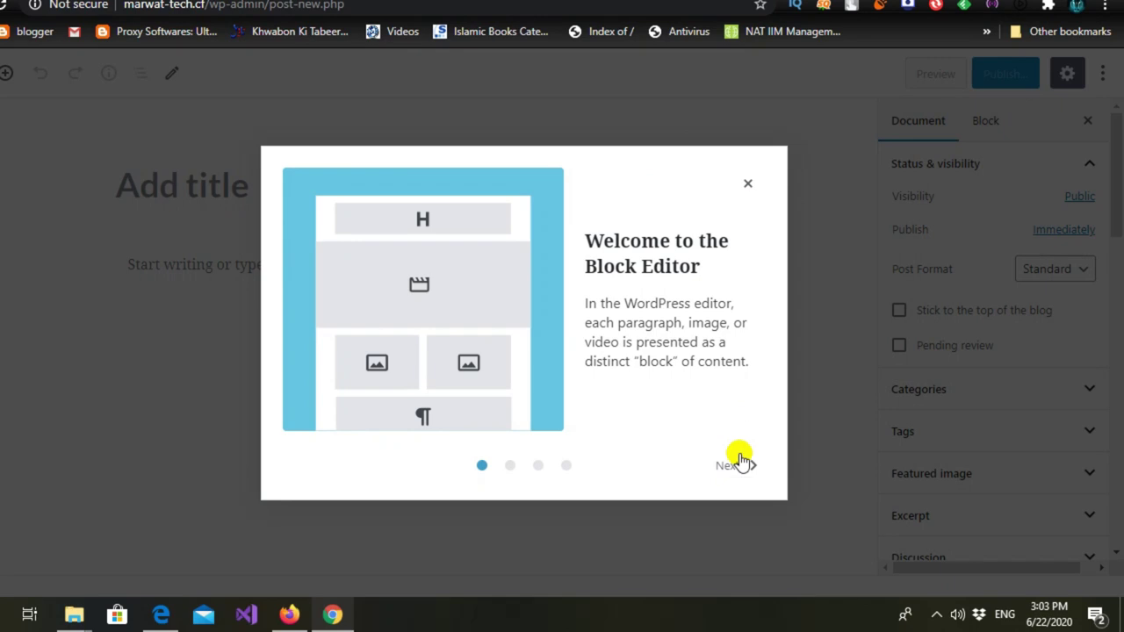
- Page through and dismiss the Block Editor welcome guide
{"action": "left_click", "coordinate": [740, 509]}
{"action": "left_click", "coordinate": [743, 510]}
{"action": "left_click", "coordinate": [742, 510]}
{"action": "left_click", "coordinate": [741, 507]}
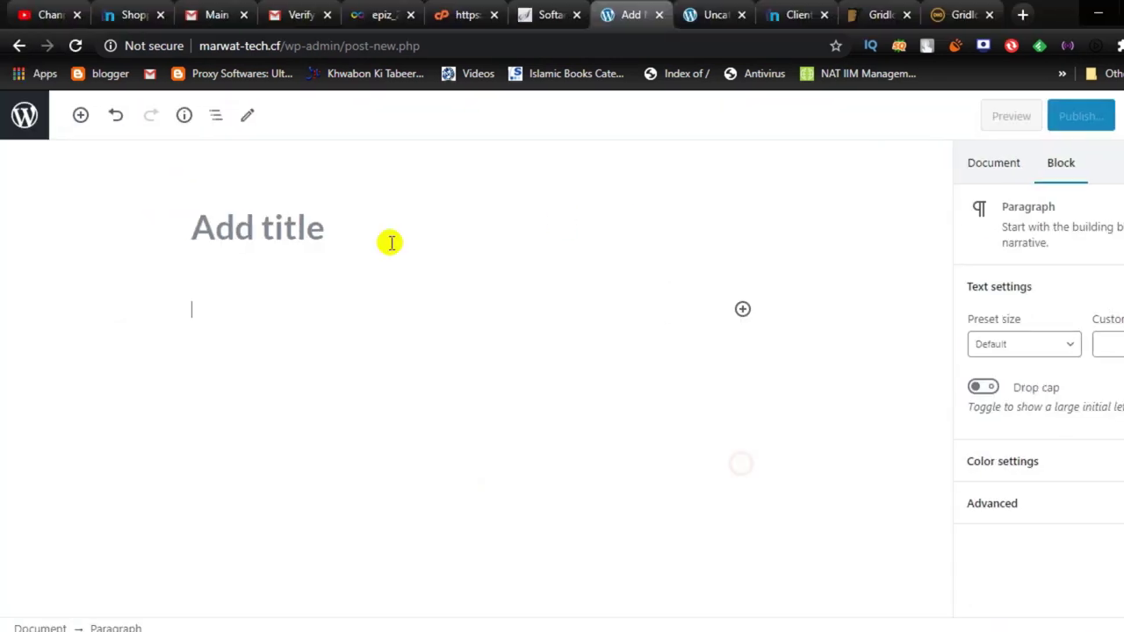
- Title the post 'hi this is my new testing post' and write its paragraph about posting on WordPress
{"action": "left_click", "coordinate": [208, 189]}
{"action": "type", "text": "hi "}
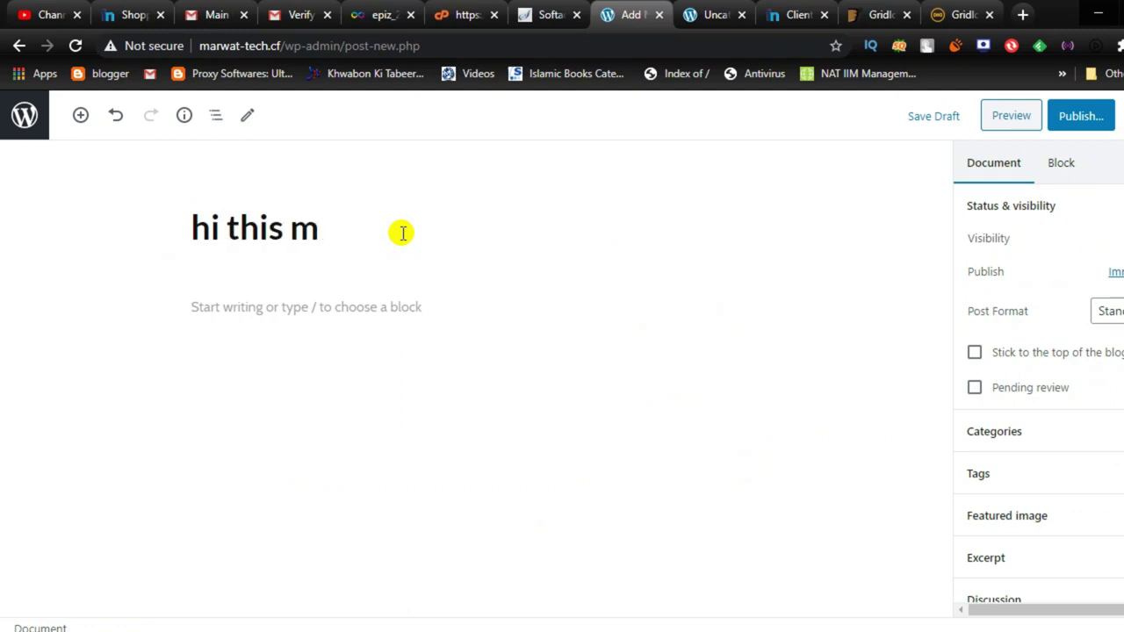
{"action": "type", "text": "this is my new testing post"}
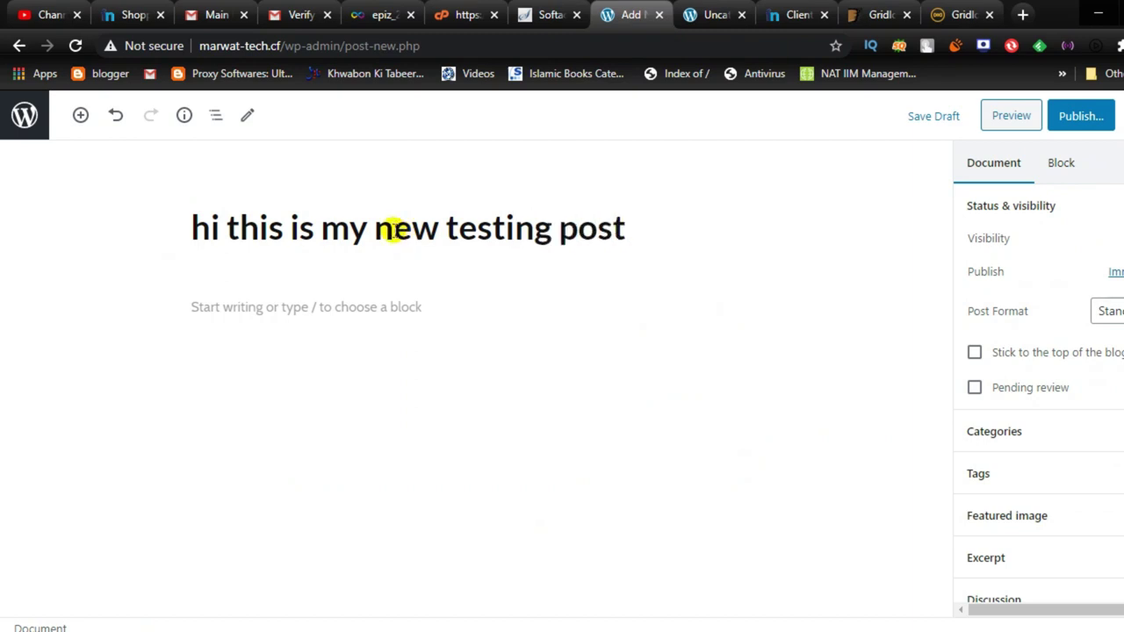
{"action": "left_click", "coordinate": [386, 338]}
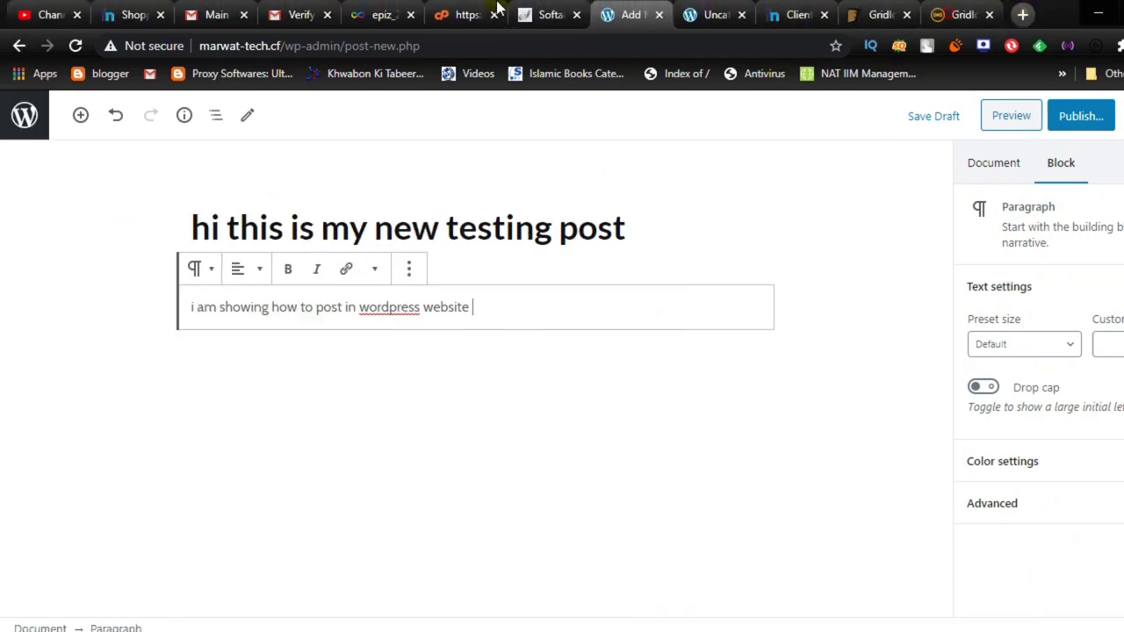
{"action": "left_click", "coordinate": [945, 14]}
- Search Google for 'marwat tech logo' in a new tab
{"action": "type", "text": "marwat-tech."}
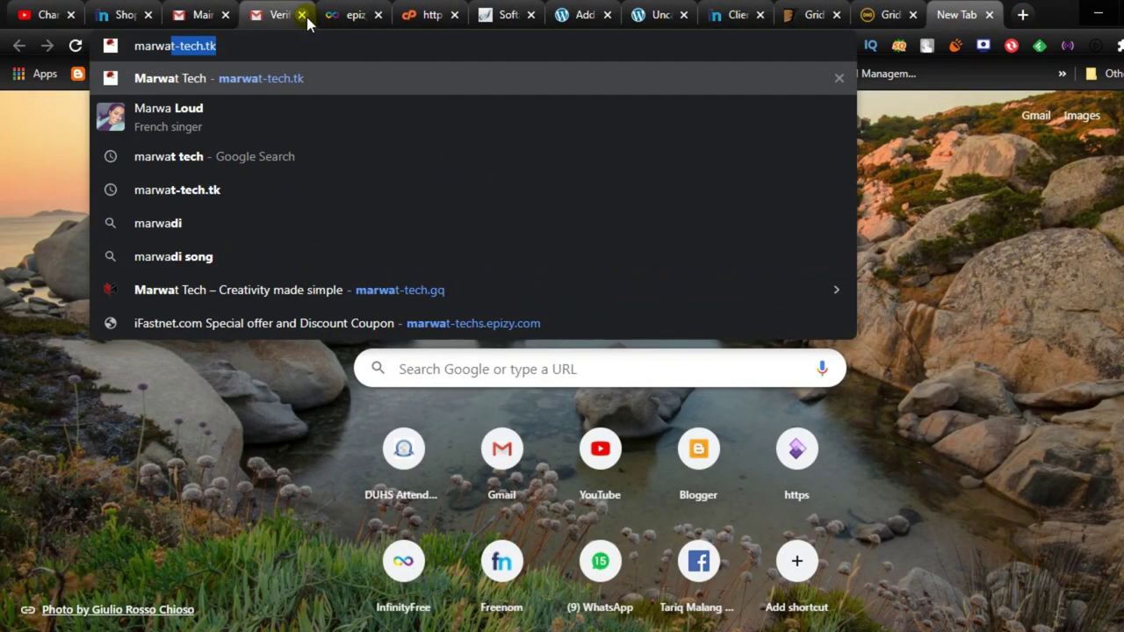
{"action": "key", "text": "BackSpace"}
{"action": "key", "text": "BackSpace"}
{"action": "key", "text": "BackSpace"}
{"action": "key", "text": "BackSpace"}
{"action": "key", "text": "BackSpace"}
{"action": "key", "text": "BackSpace"}
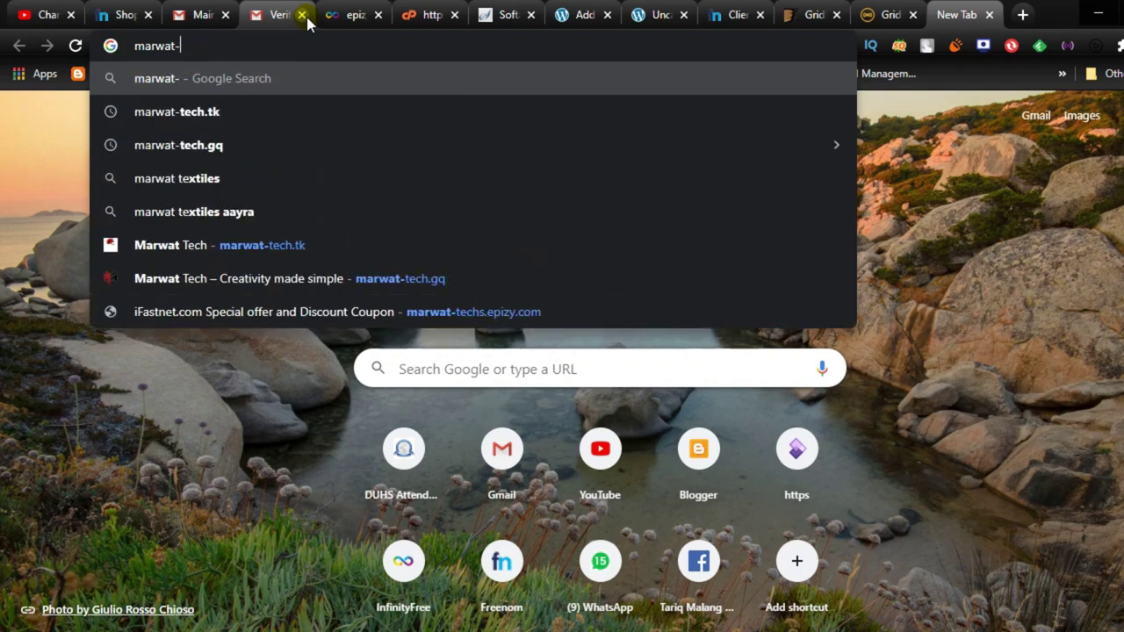
{"action": "type", "text": "tech logo"}
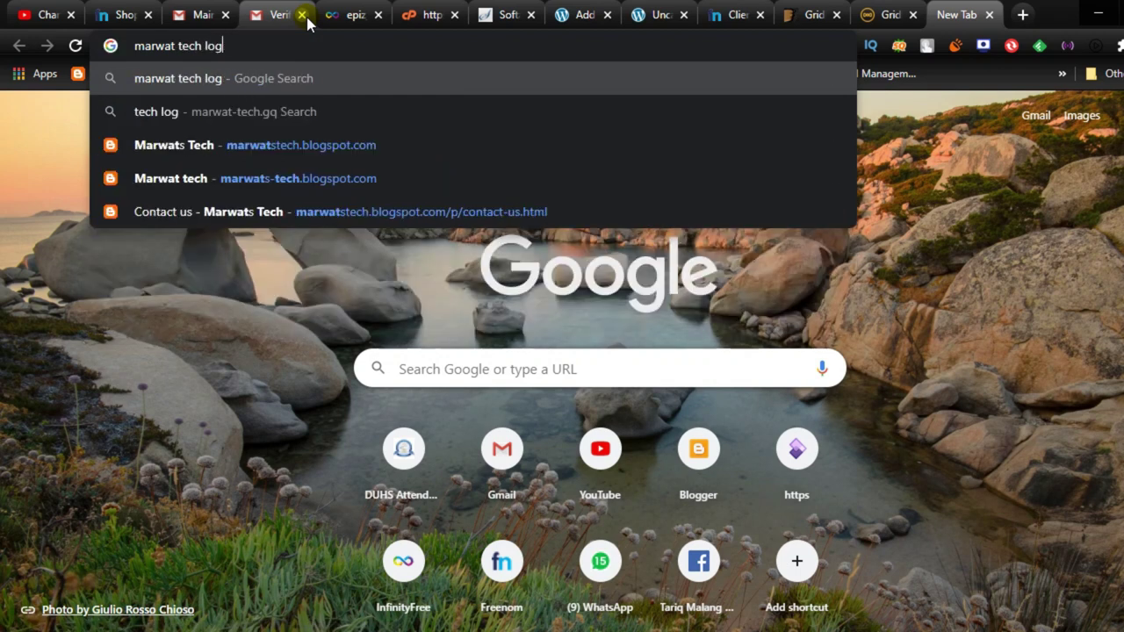
{"action": "key", "text": "Return"}
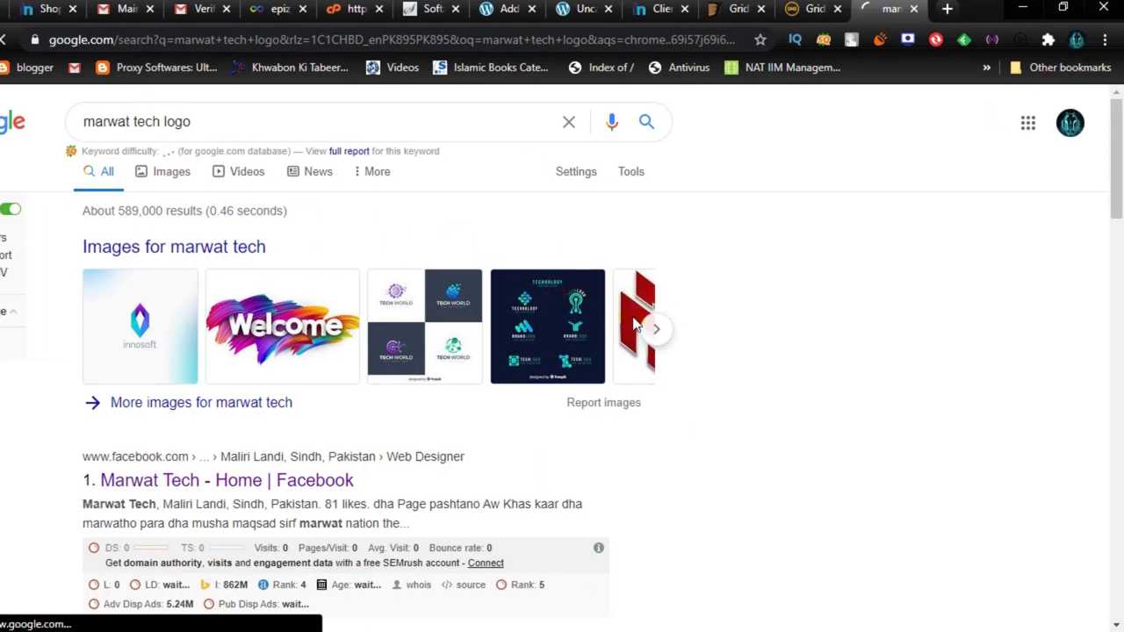
- Copy the red-and-black M logo image from its image preview
{"action": "left_click", "coordinate": [634, 323]}
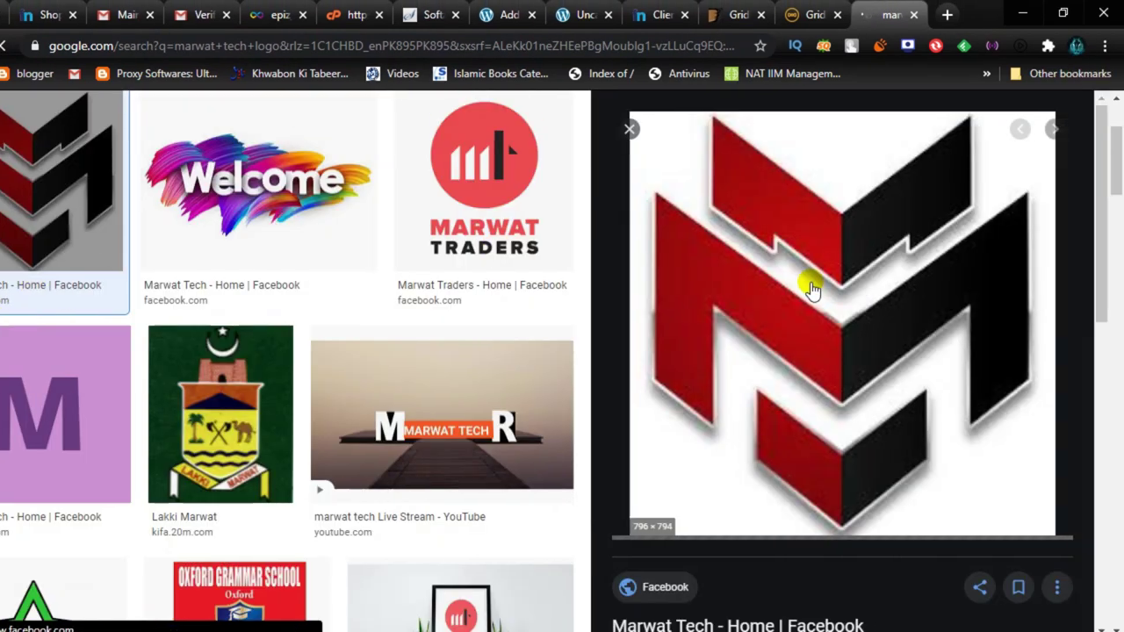
{"action": "right_click", "coordinate": [812, 290]}
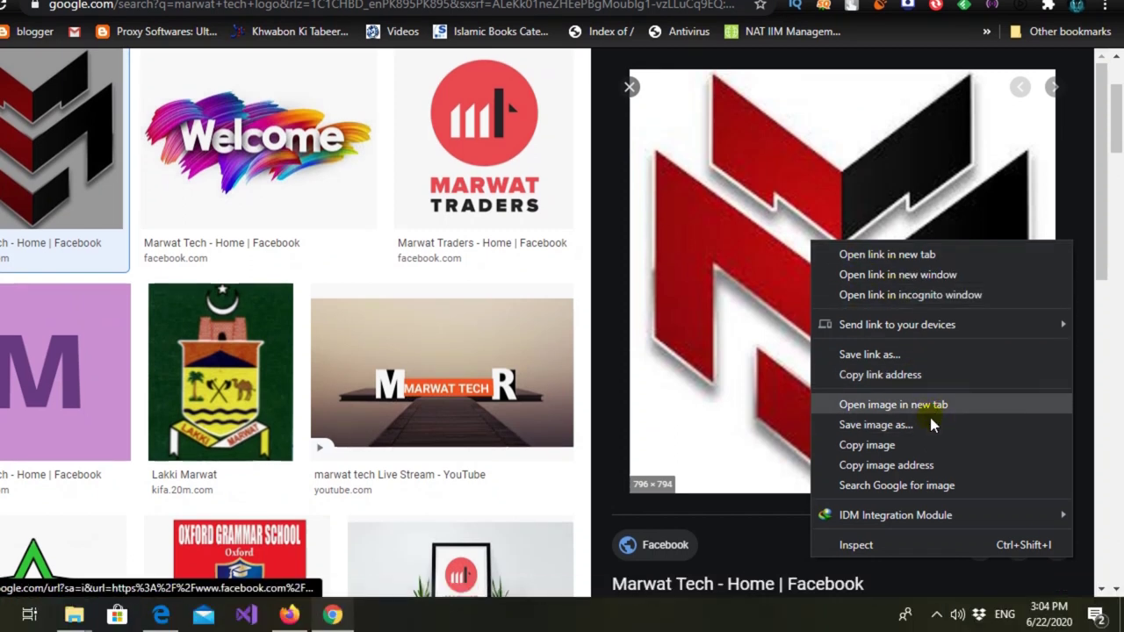
{"action": "left_click", "coordinate": [916, 445]}
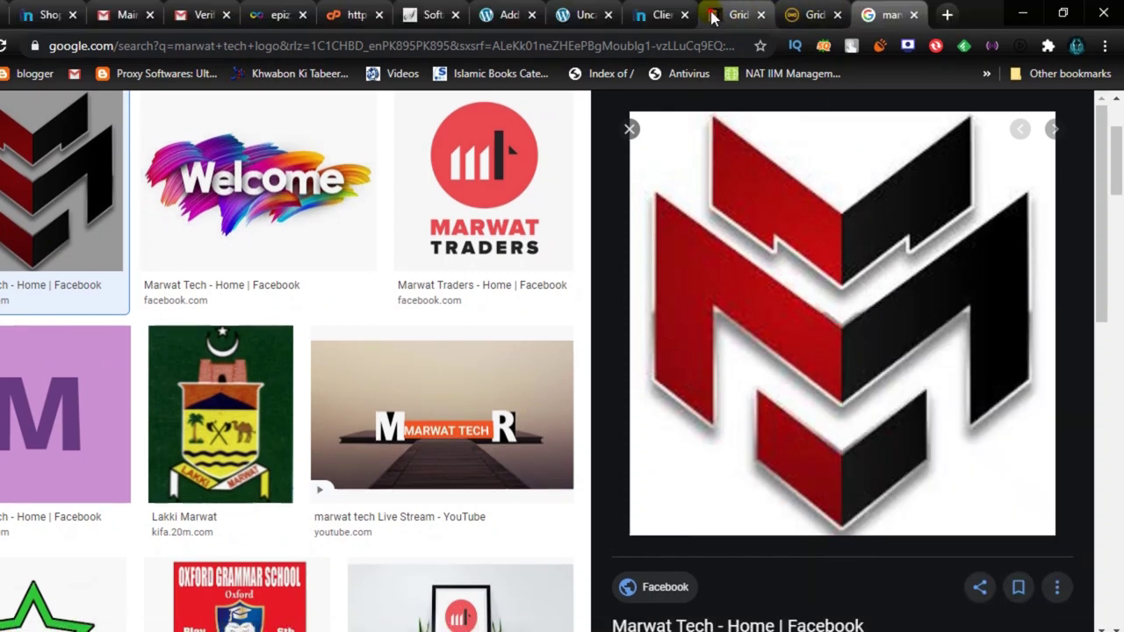
{"action": "left_click", "coordinate": [713, 18]}
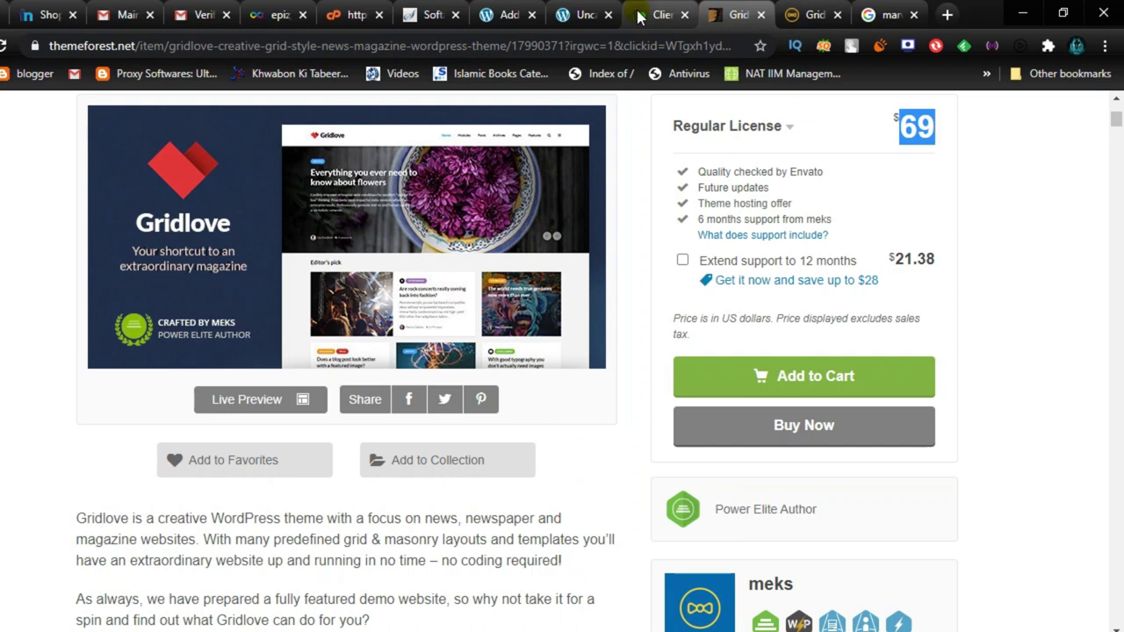
- Paste the red-black M logo into the post with Ctrl+V, publish it, and view the live post
{"action": "left_click", "coordinate": [510, 15]}
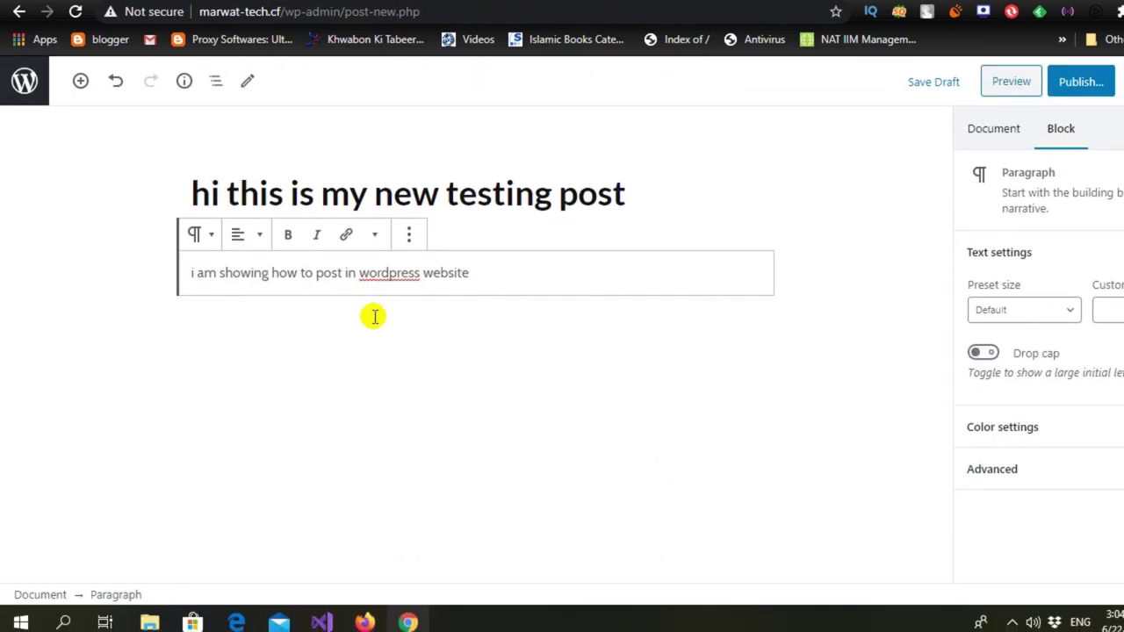
{"action": "key", "text": "ctrl+v"}
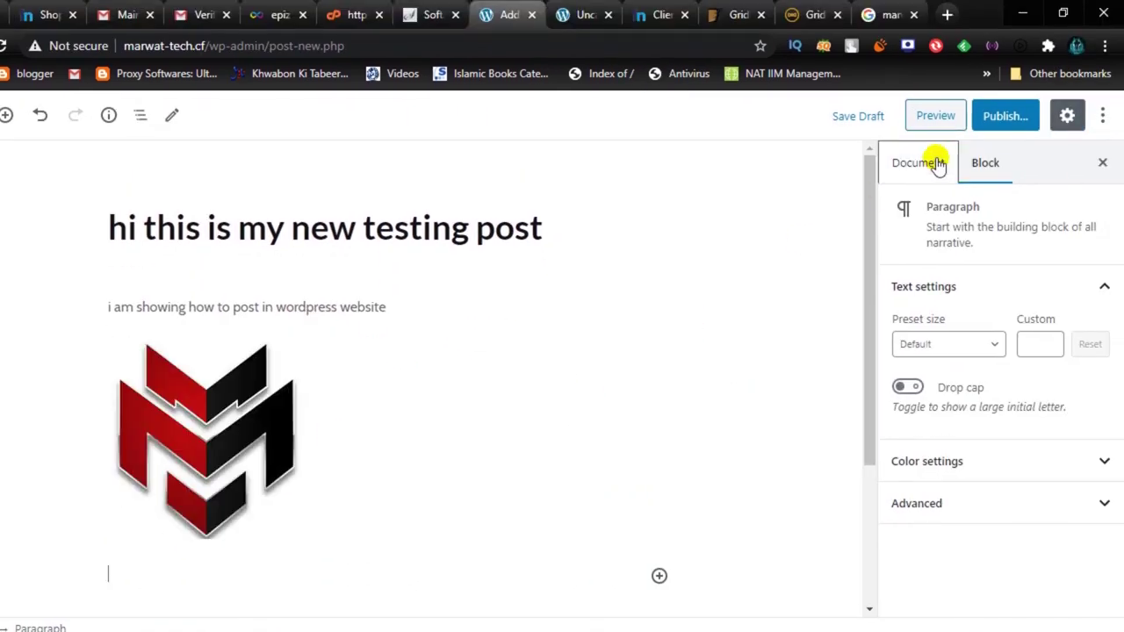
{"action": "left_click", "coordinate": [1005, 116]}
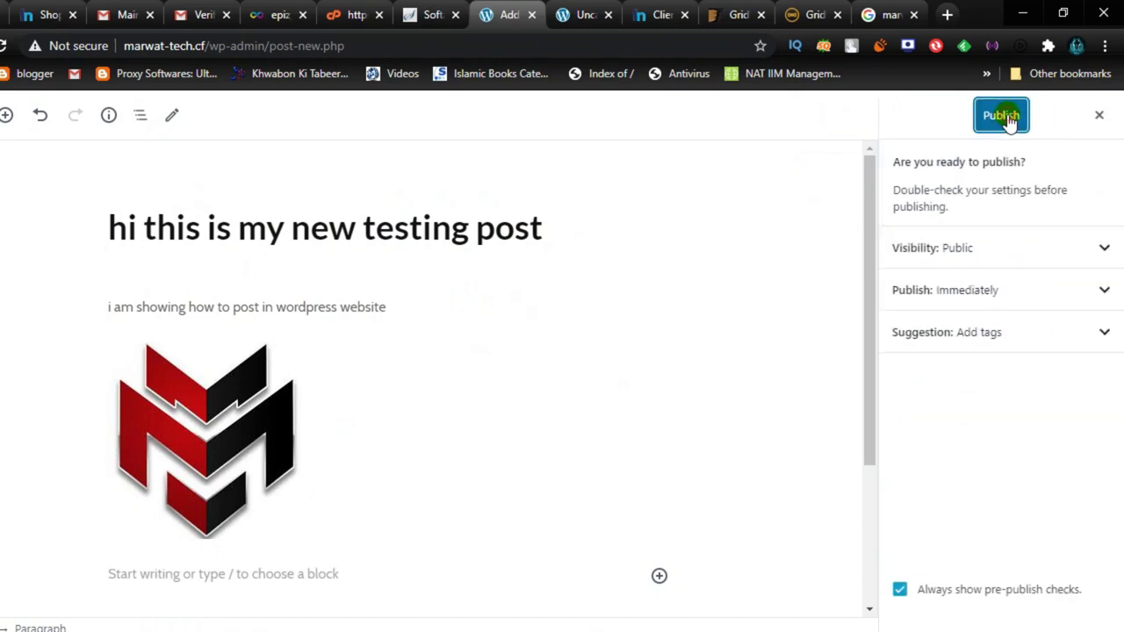
{"action": "left_click", "coordinate": [1010, 118]}
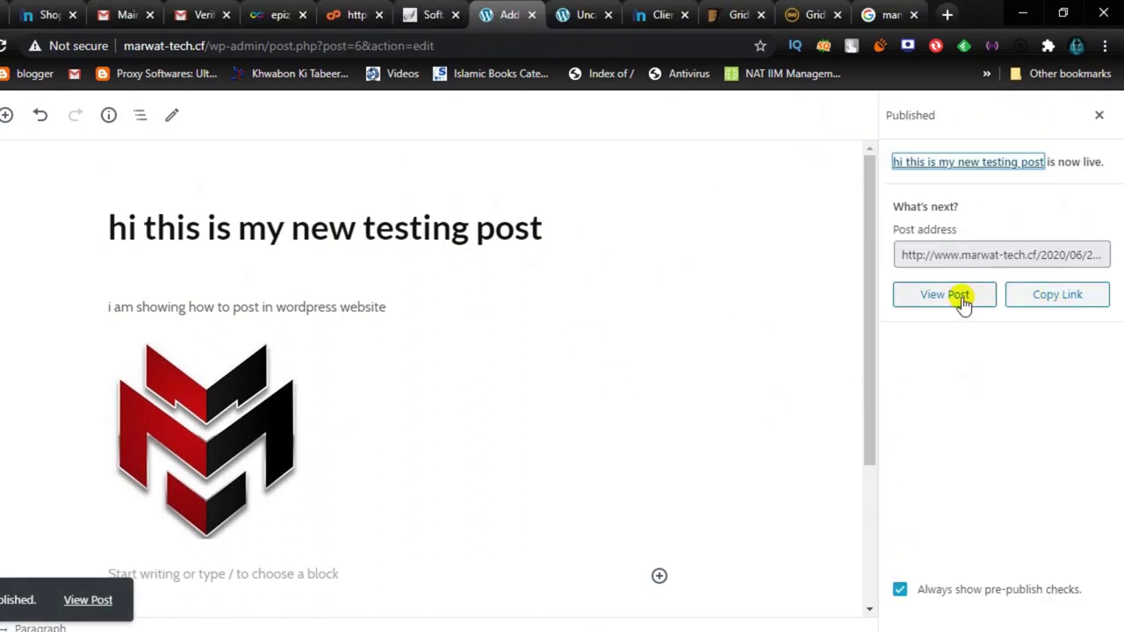
{"action": "left_click", "coordinate": [957, 299]}
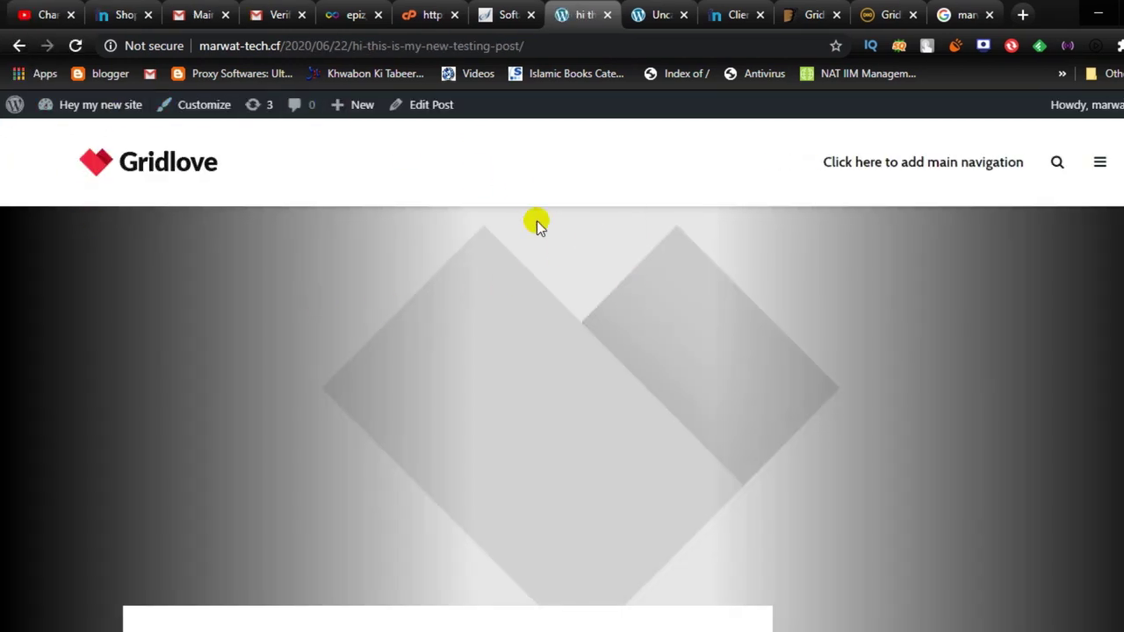
- Scroll through the published post and open then close the header side panel
{"action": "scroll", "coordinate": [294, 243], "scroll_direction": "down", "scroll_amount": 15}
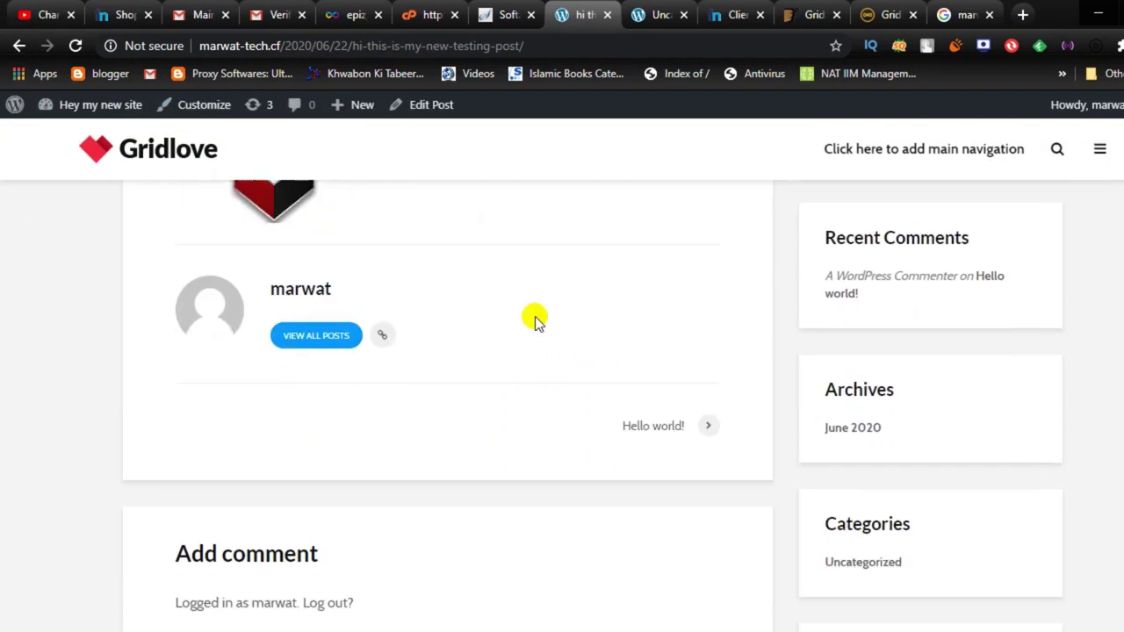
{"action": "scroll", "coordinate": [395, 321], "scroll_direction": "down", "scroll_amount": 3}
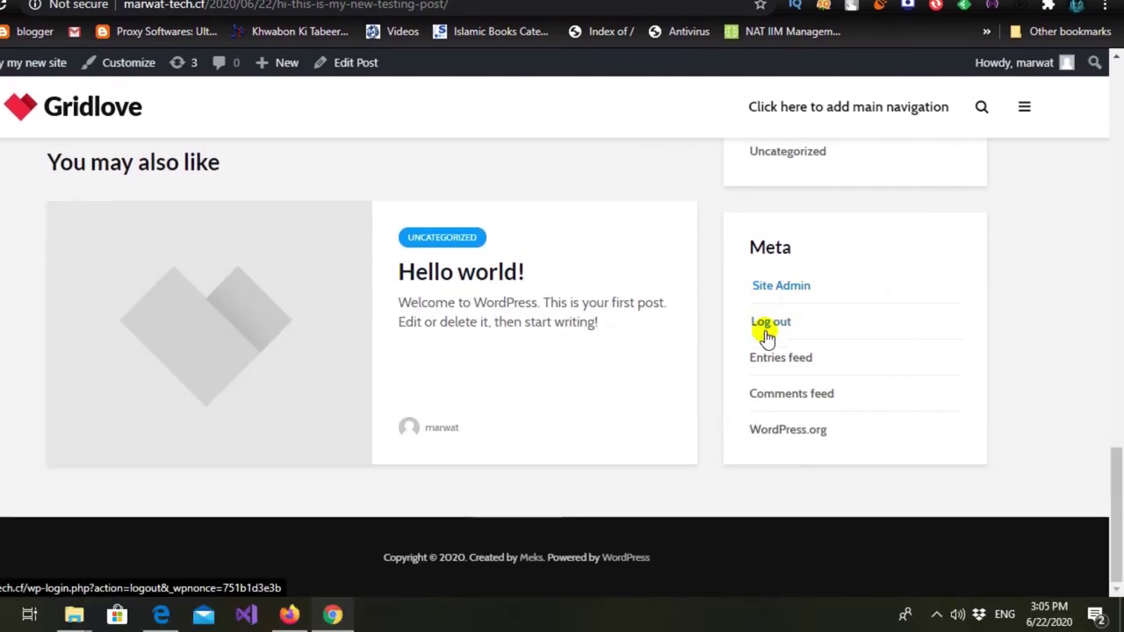
{"action": "scroll", "coordinate": [773, 325], "scroll_direction": "up", "scroll_amount": 18}
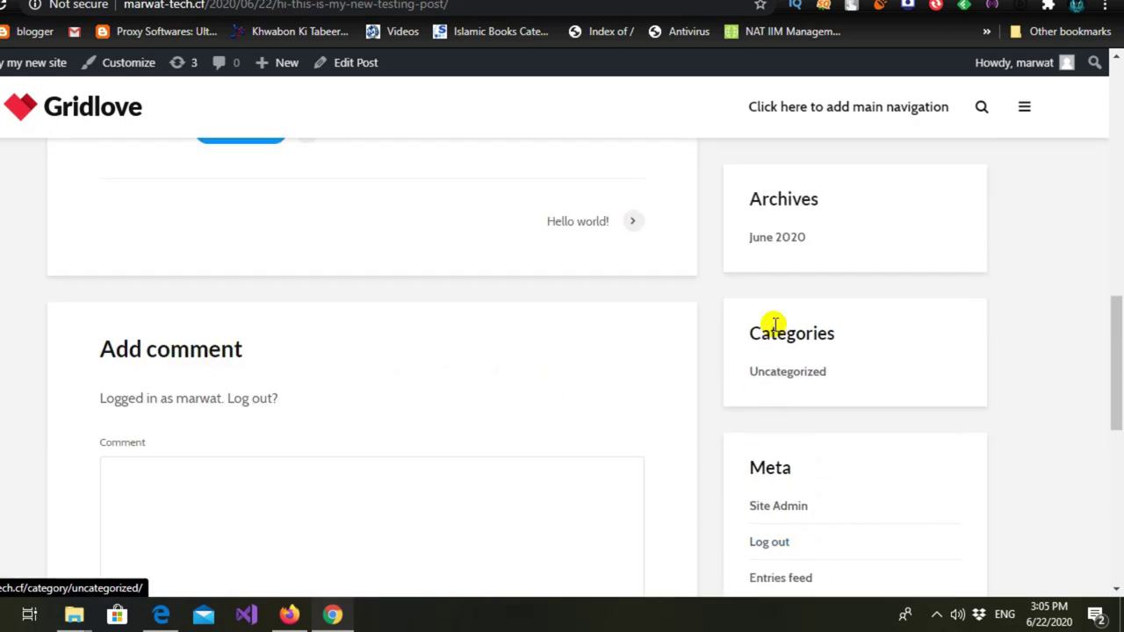
{"action": "scroll", "coordinate": [569, 209], "scroll_direction": "up", "scroll_amount": 3}
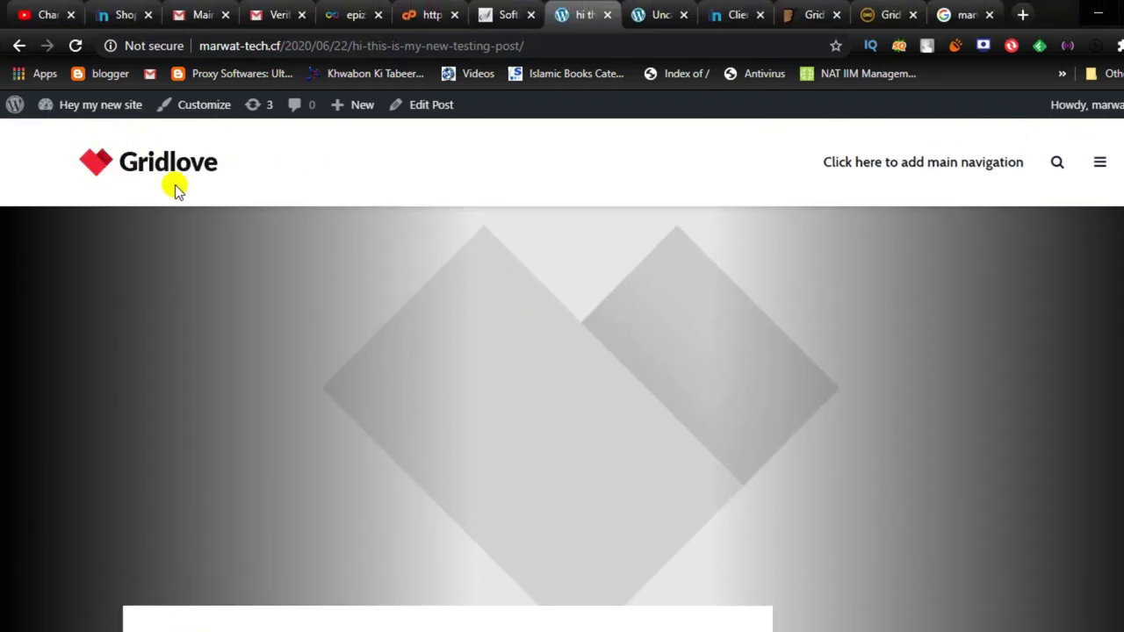
{"action": "left_click", "coordinate": [1024, 162]}
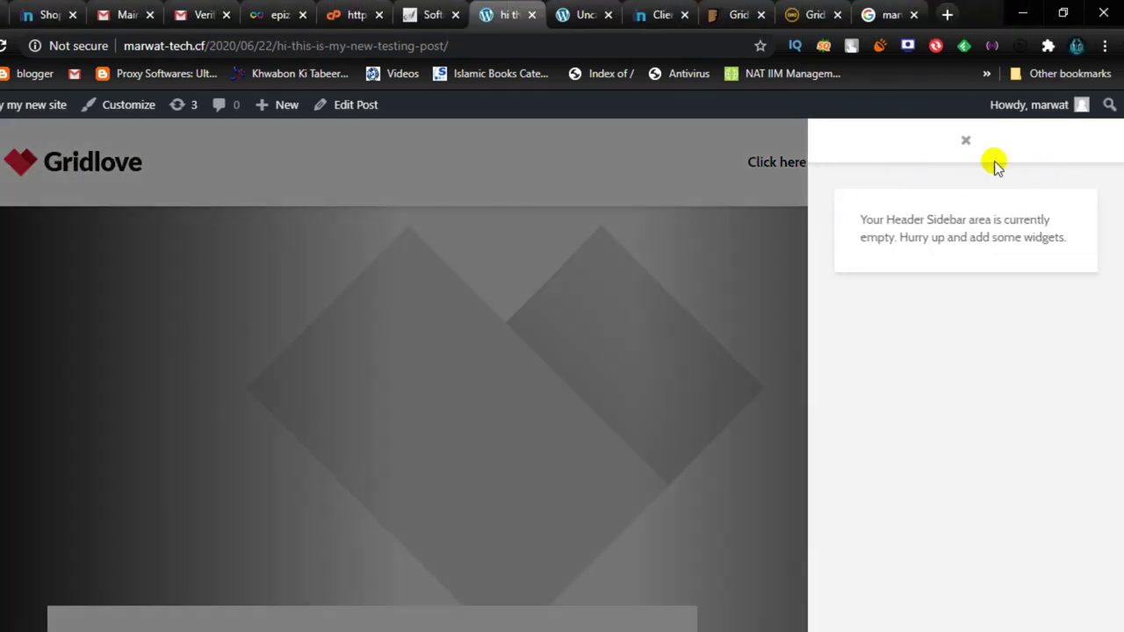
{"action": "left_click", "coordinate": [955, 146]}
{"action": "left_click_drag", "start_coordinate": [205, 46], "coordinate": [456, 46]}
{"action": "key", "text": "BackSpace"}
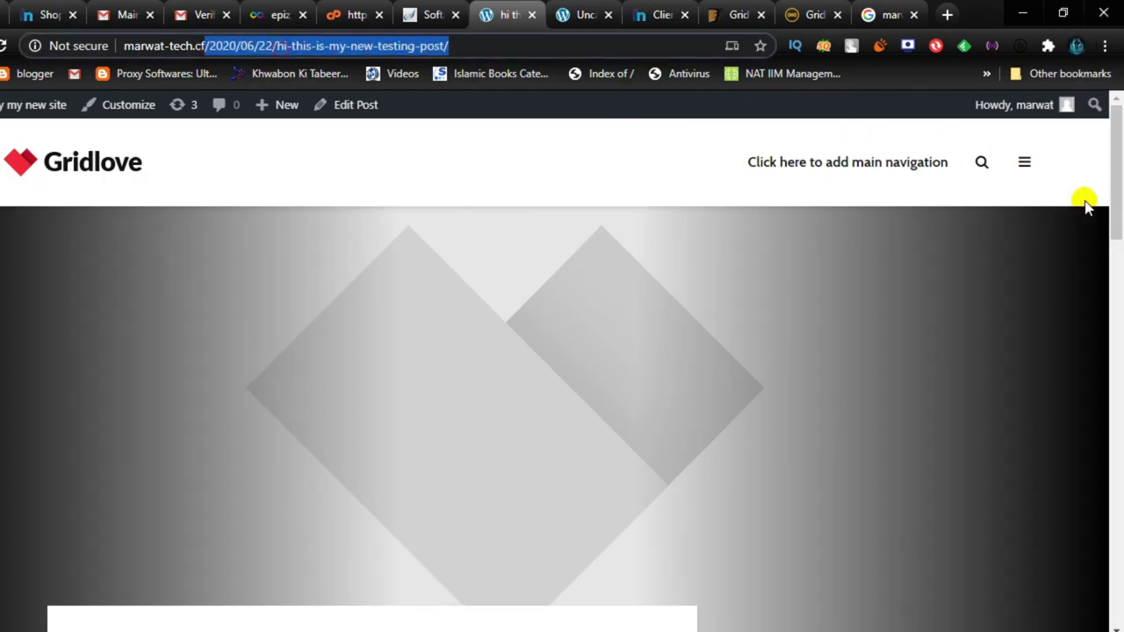
{"action": "key", "text": "Return"}
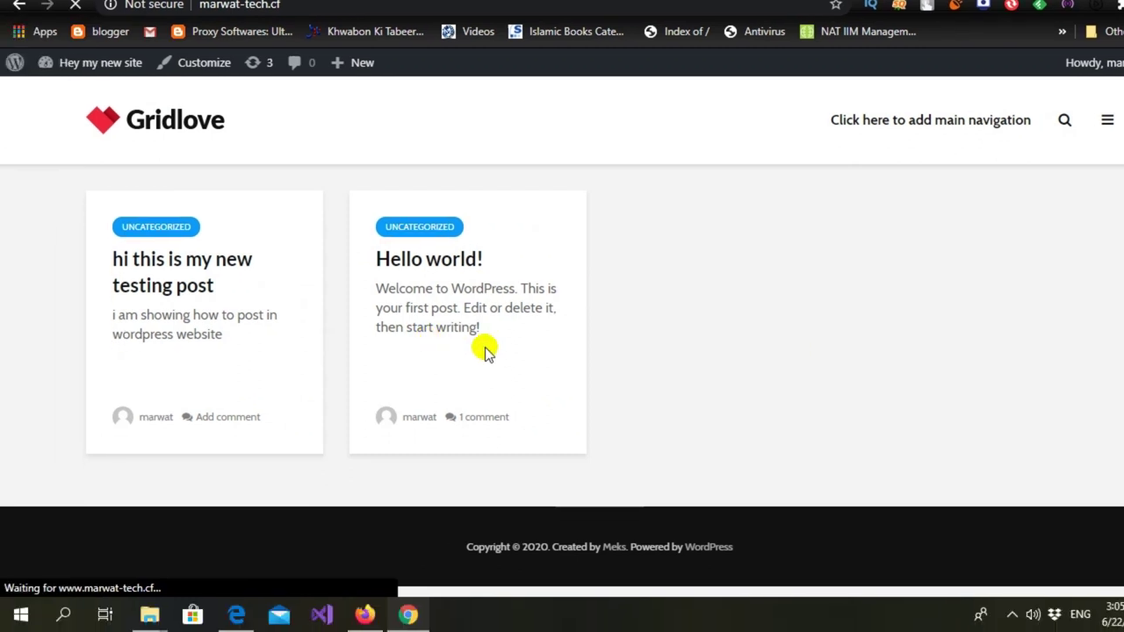
- Scroll the testing post page and open then close the header side panel
{"action": "scroll", "coordinate": [486, 268], "scroll_direction": "down", "scroll_amount": 10}
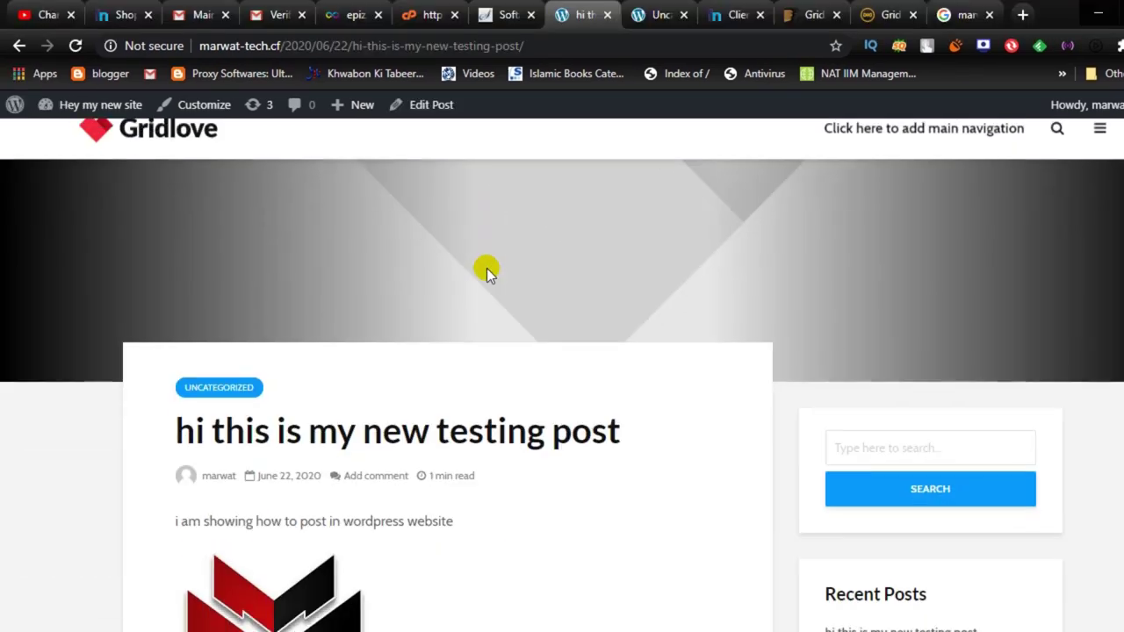
{"action": "scroll", "coordinate": [488, 301], "scroll_direction": "down", "scroll_amount": 9}
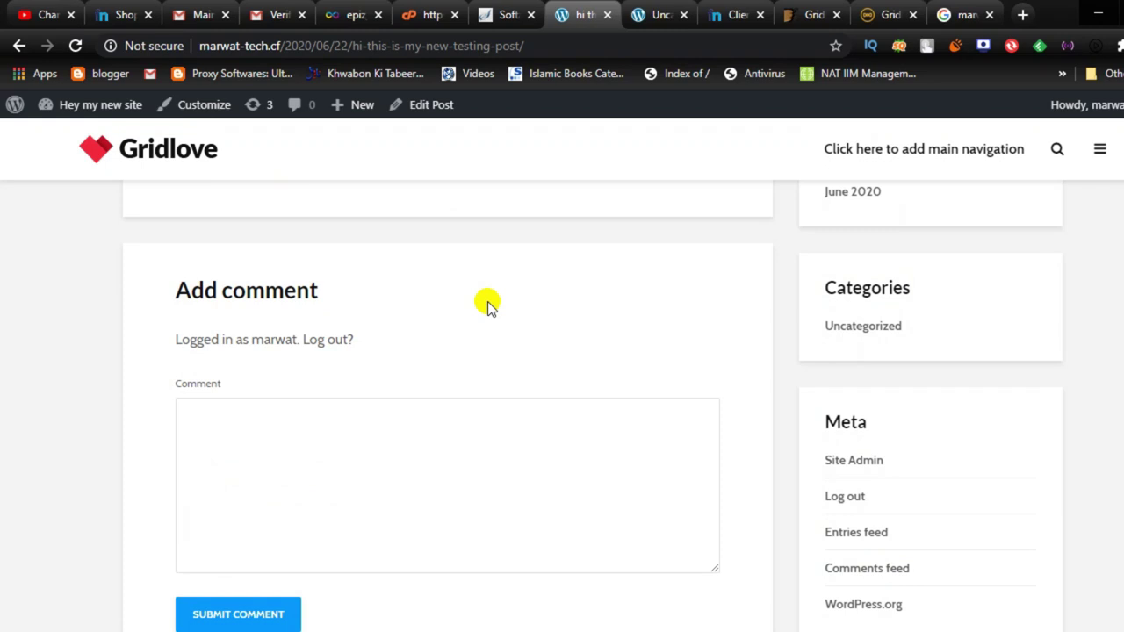
{"action": "scroll", "coordinate": [474, 334], "scroll_direction": "up", "scroll_amount": 8}
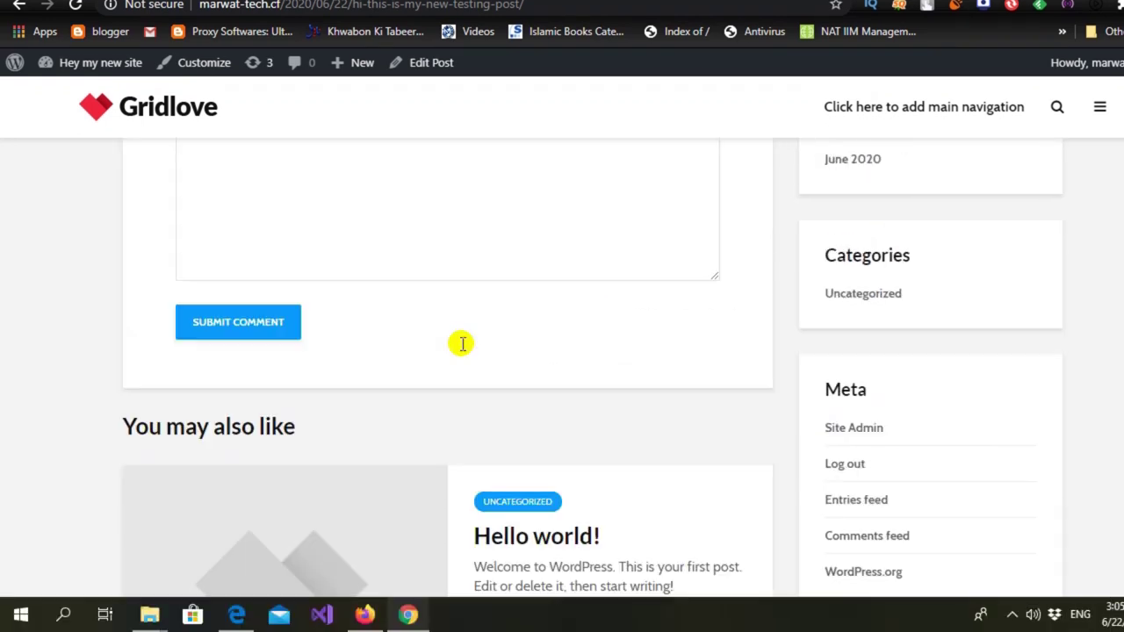
{"action": "scroll", "coordinate": [459, 348], "scroll_direction": "down", "scroll_amount": 1}
{"action": "scroll", "coordinate": [562, 406], "scroll_direction": "down", "scroll_amount": 3}
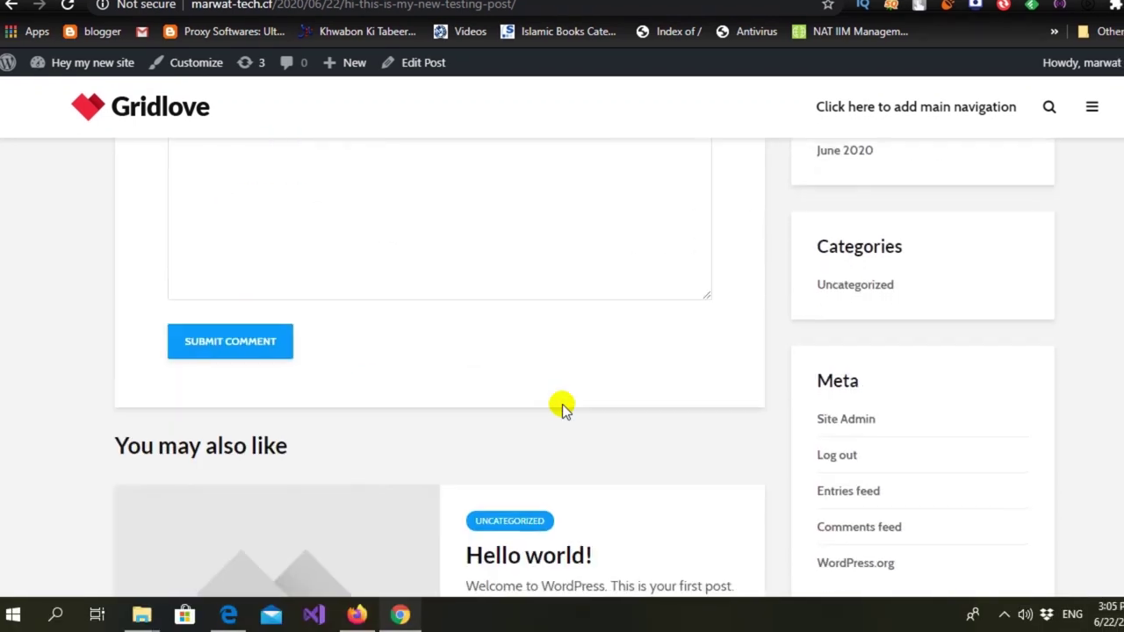
{"action": "scroll", "coordinate": [562, 407], "scroll_direction": "up", "scroll_amount": 13}
{"action": "left_click", "coordinate": [1101, 120]}
{"action": "left_click", "coordinate": [988, 141]}
- Glance at the Softaculous and Uncategorized tabs, then load the site home from the post's address
{"action": "left_click", "coordinate": [433, 14]}
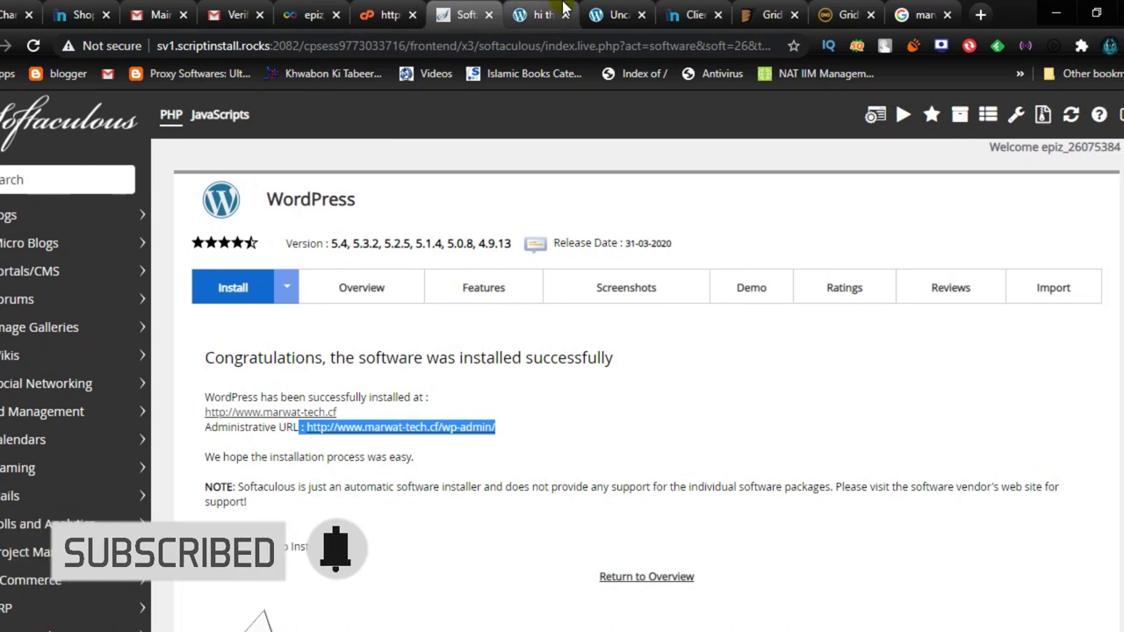
{"action": "left_click", "coordinate": [658, 14]}
{"action": "left_click", "coordinate": [579, 14]}
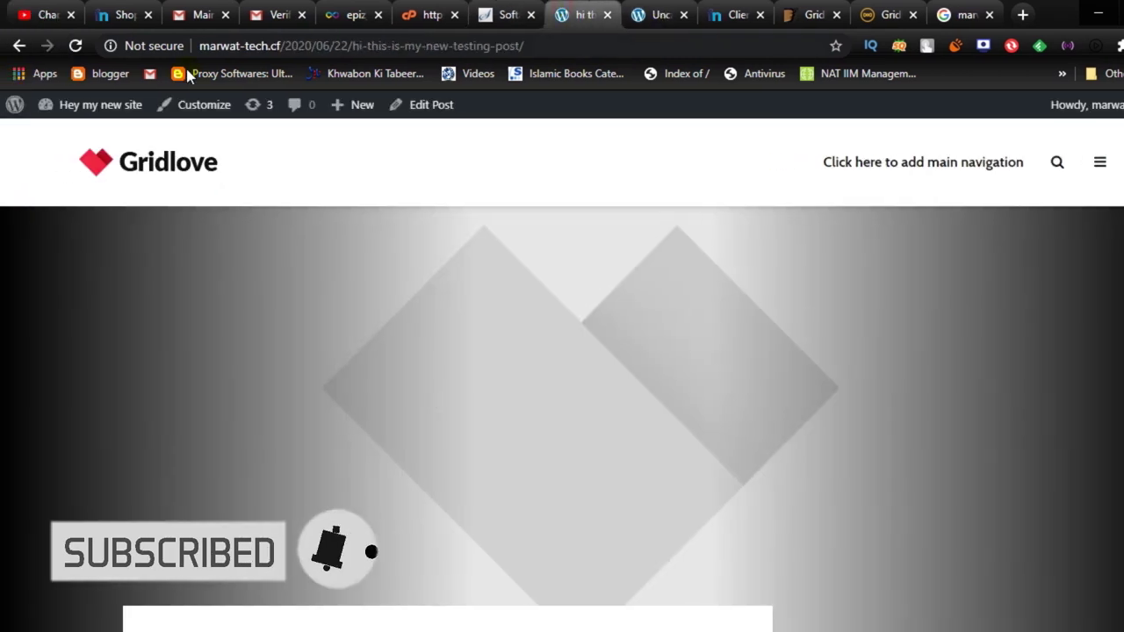
{"action": "left_click_drag", "start_coordinate": [284, 45], "coordinate": [525, 45]}
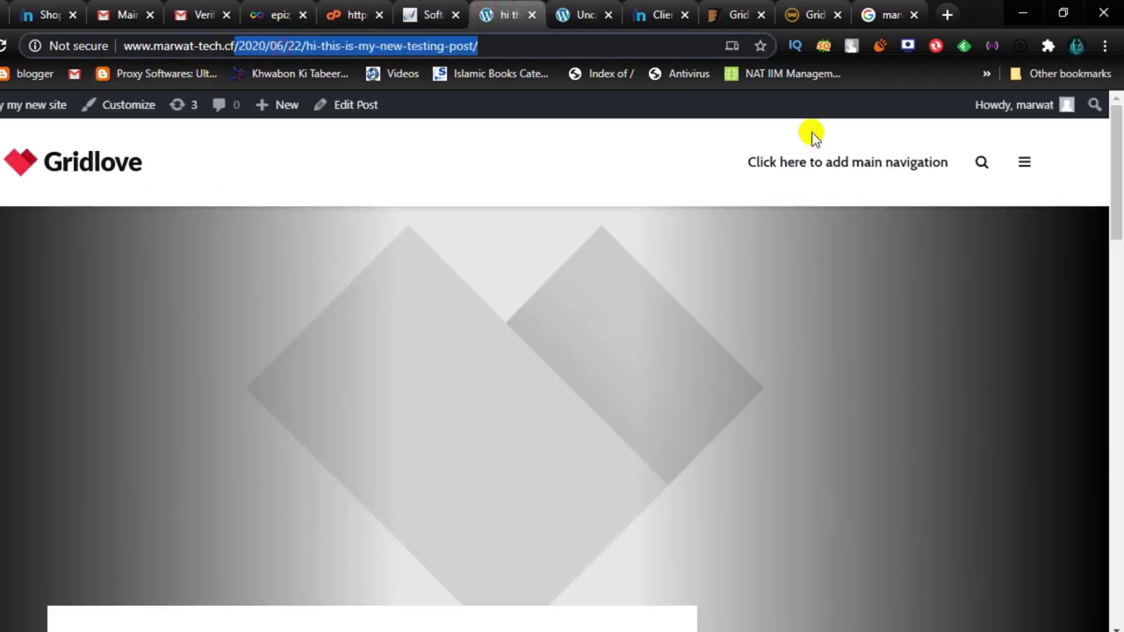
{"action": "key", "text": "Return"}
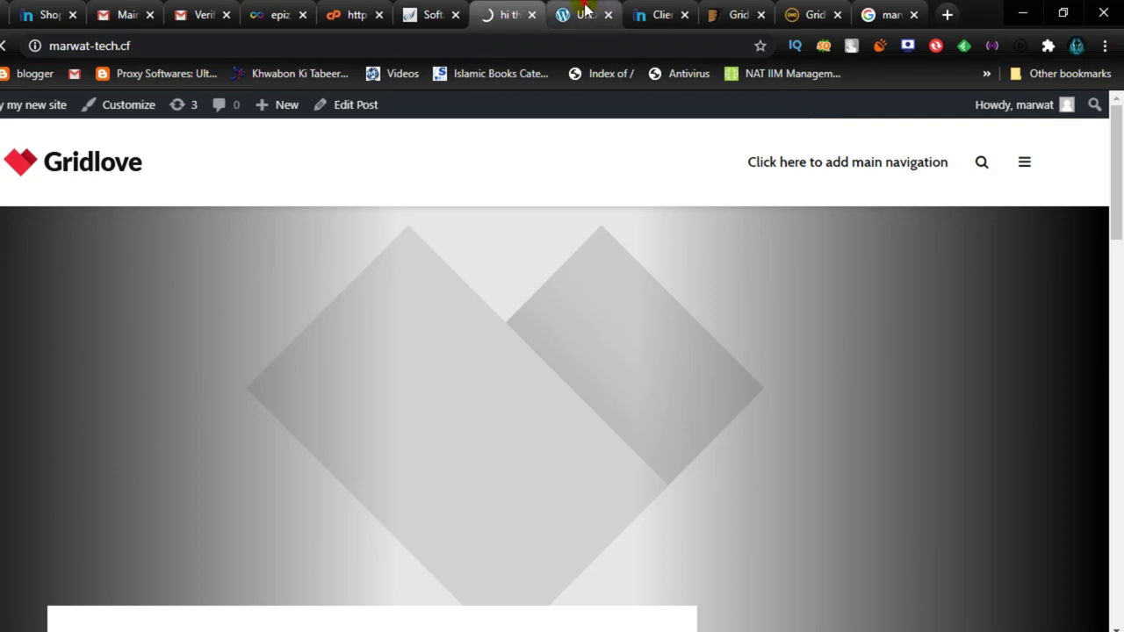
- Review the Uncategorized page and its header side panel, then return to the home page tab
{"action": "left_click", "coordinate": [586, 13]}
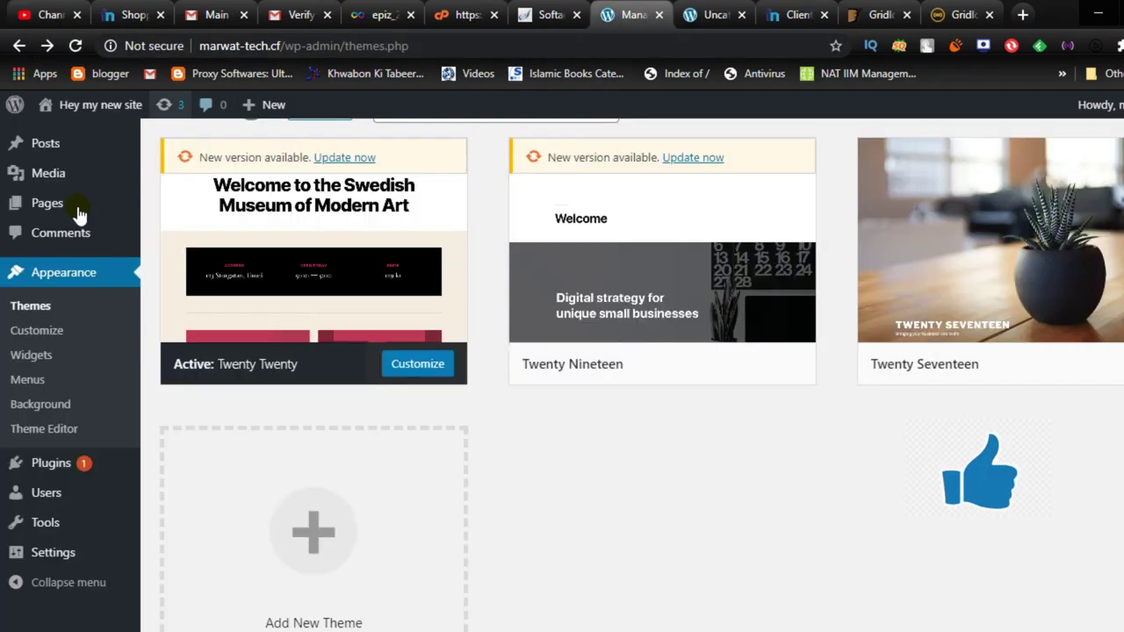
{"action": "scroll", "coordinate": [209, 258], "scroll_direction": "up", "scroll_amount": 1}
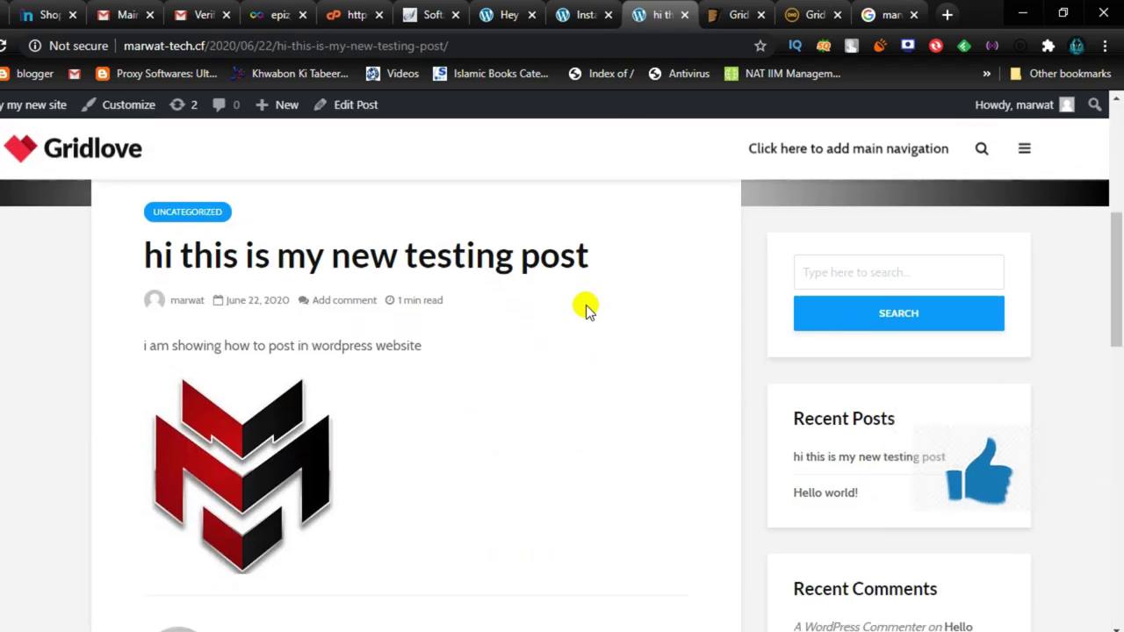
{"action": "scroll", "coordinate": [585, 307], "scroll_direction": "down", "scroll_amount": 8}
{"action": "scroll", "coordinate": [585, 308], "scroll_direction": "down", "scroll_amount": 6}
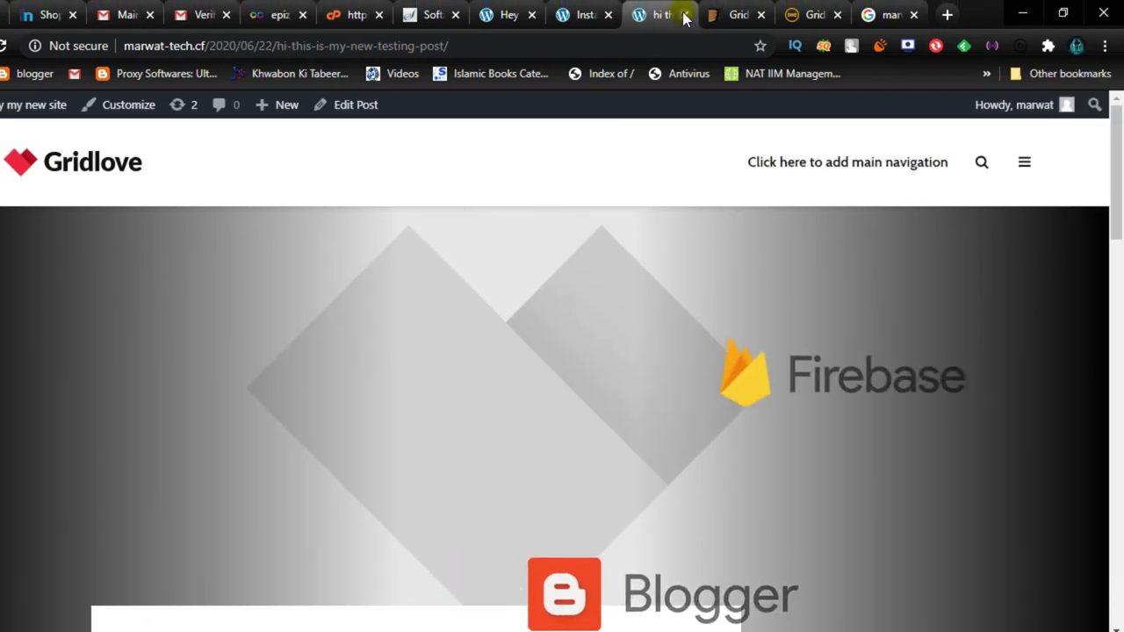
{"action": "left_click", "coordinate": [1024, 161]}
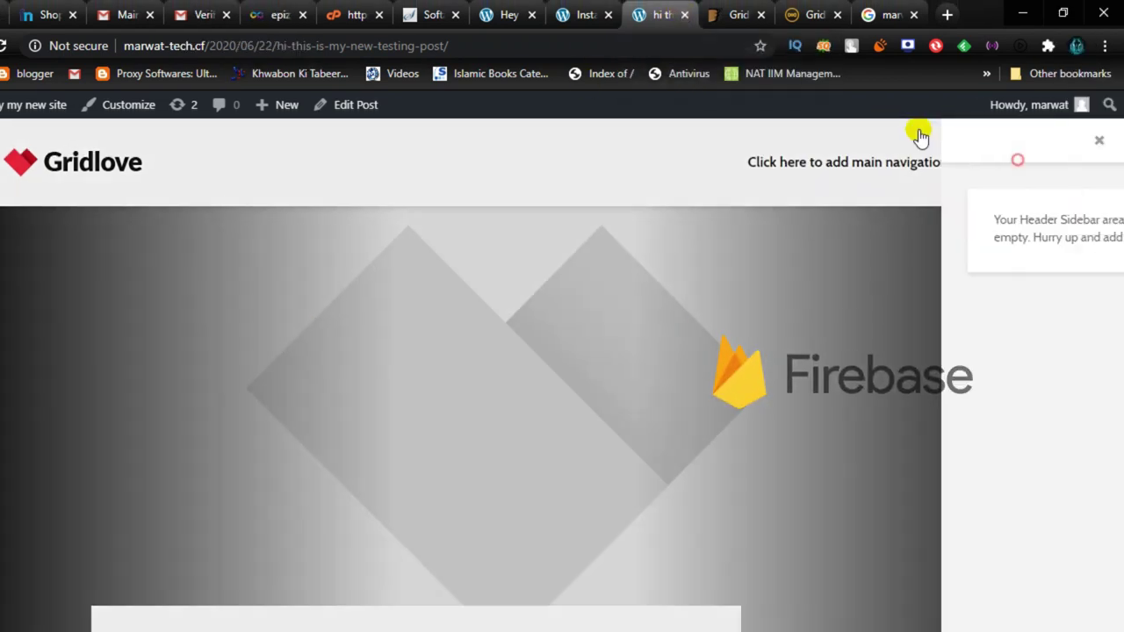
{"action": "left_click", "coordinate": [679, 170]}
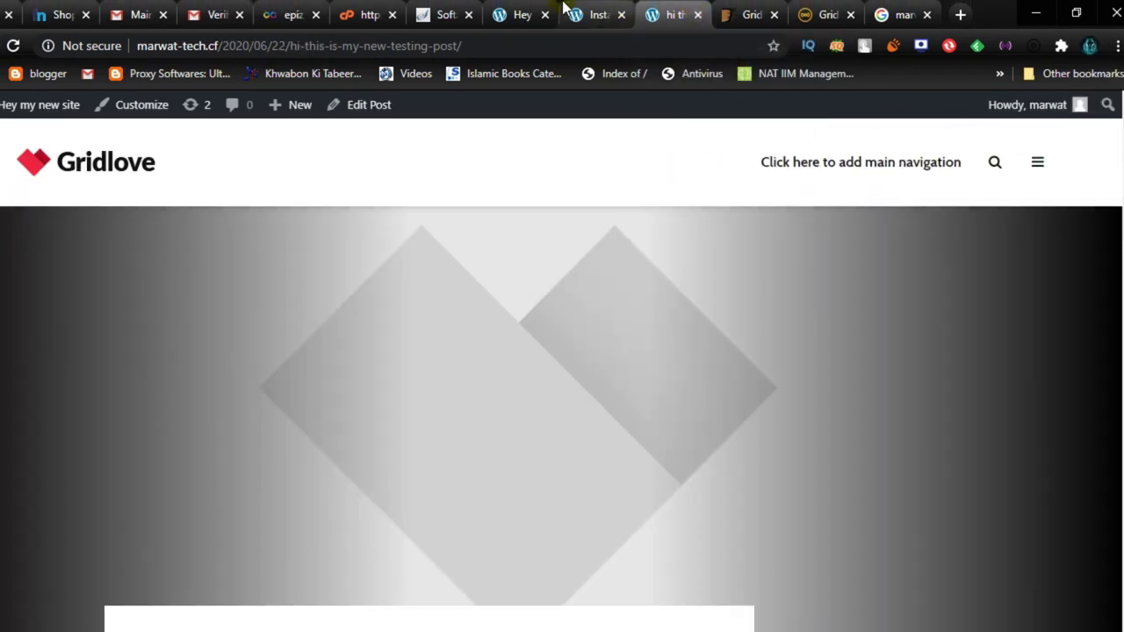
{"action": "left_click", "coordinate": [517, 15]}
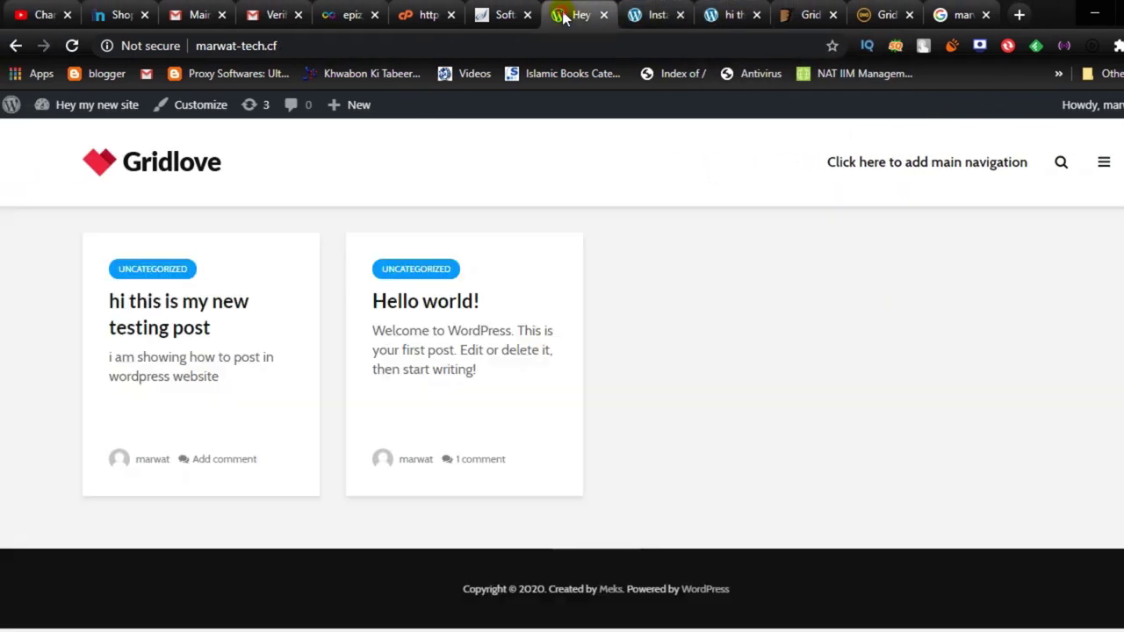